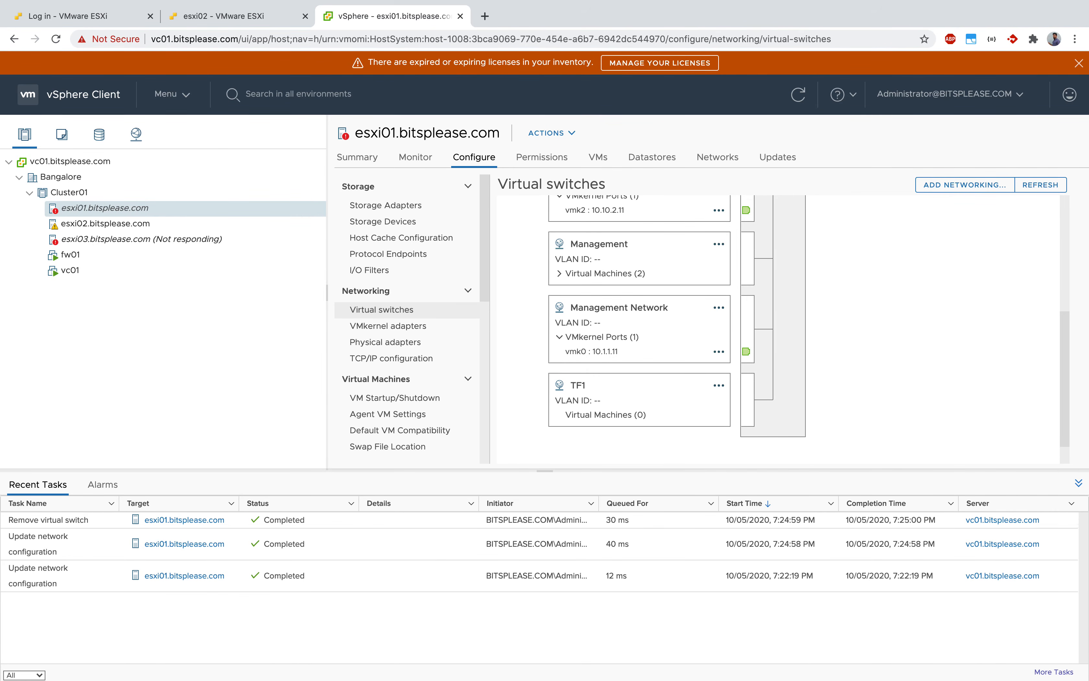
Switch from the browser to the VMware Fusion virtual machine library.
key(ctrl+Up)
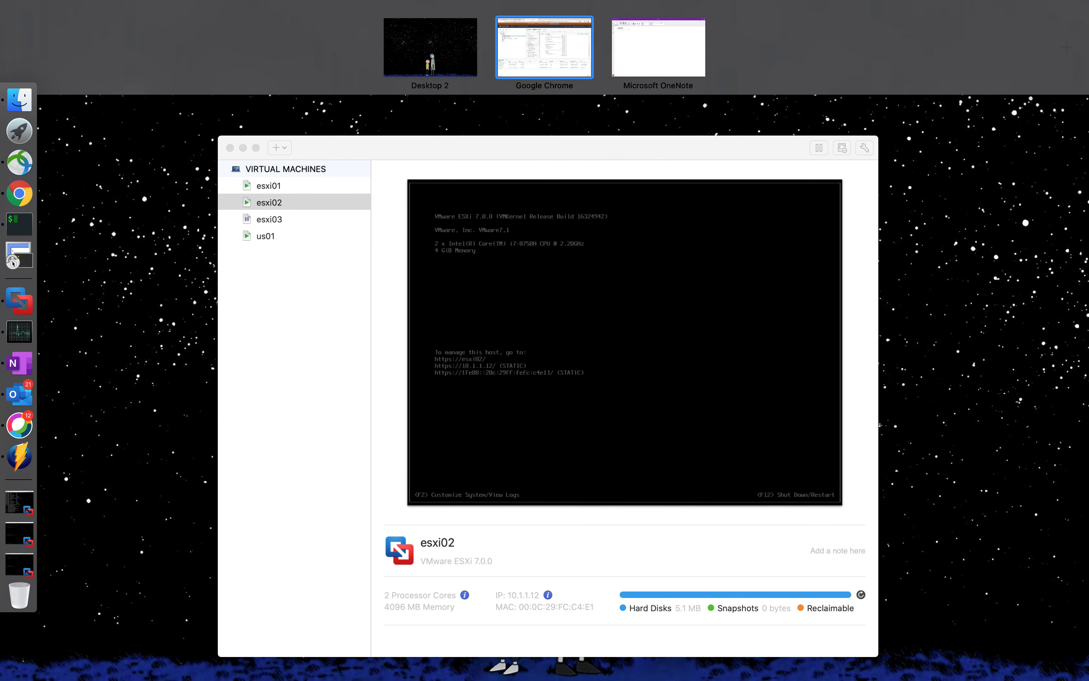
key(ctrl+Up)
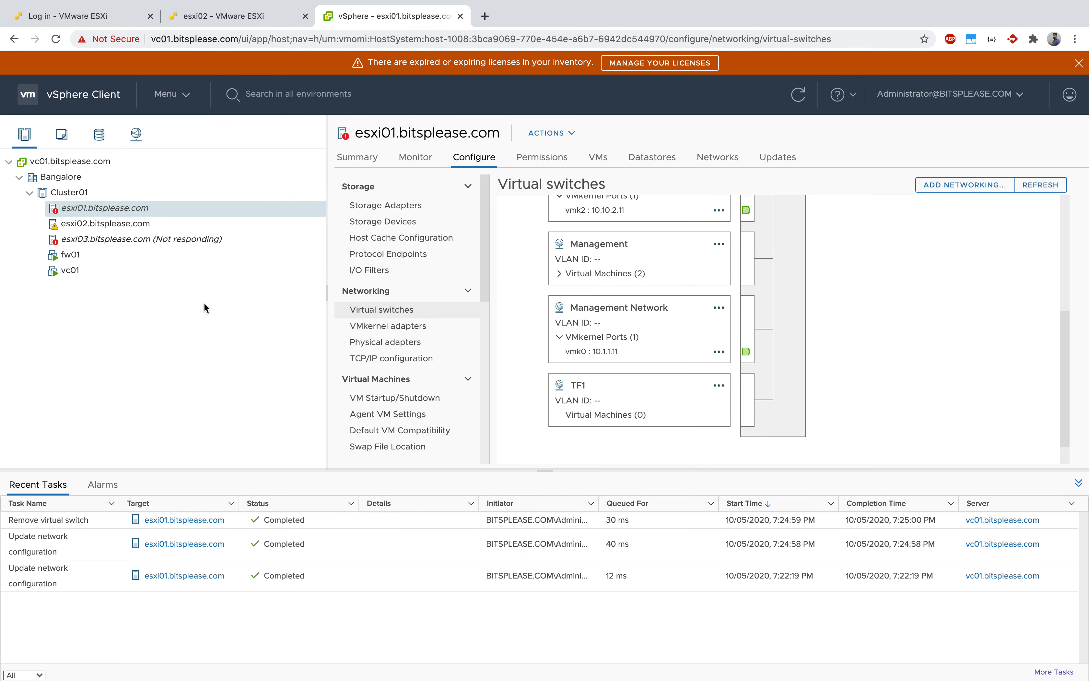
key(ctrl+Up)
click(360, 232)
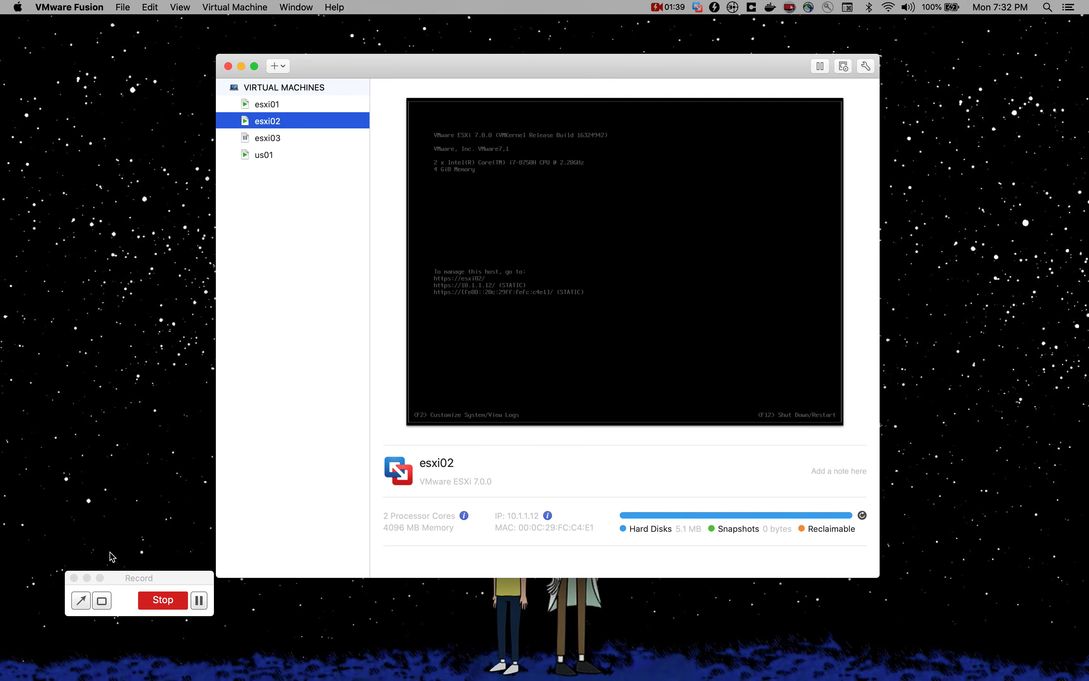
click(87, 578)
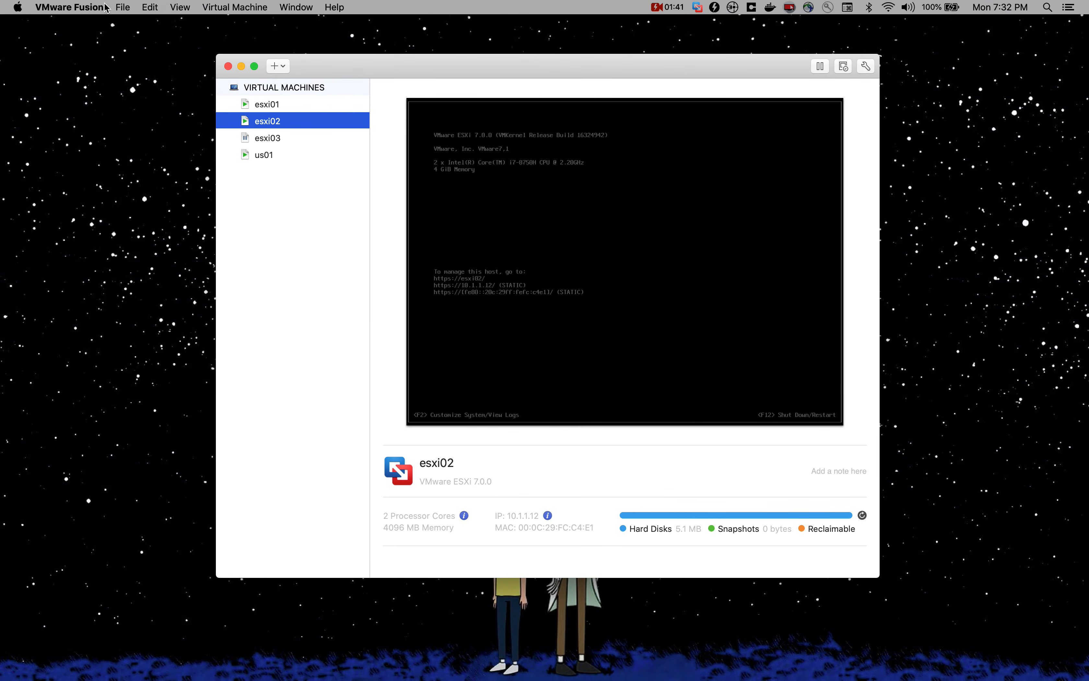
Check the VMware Fusion version information and select the esxi01 virtual machine.
click(36, 7)
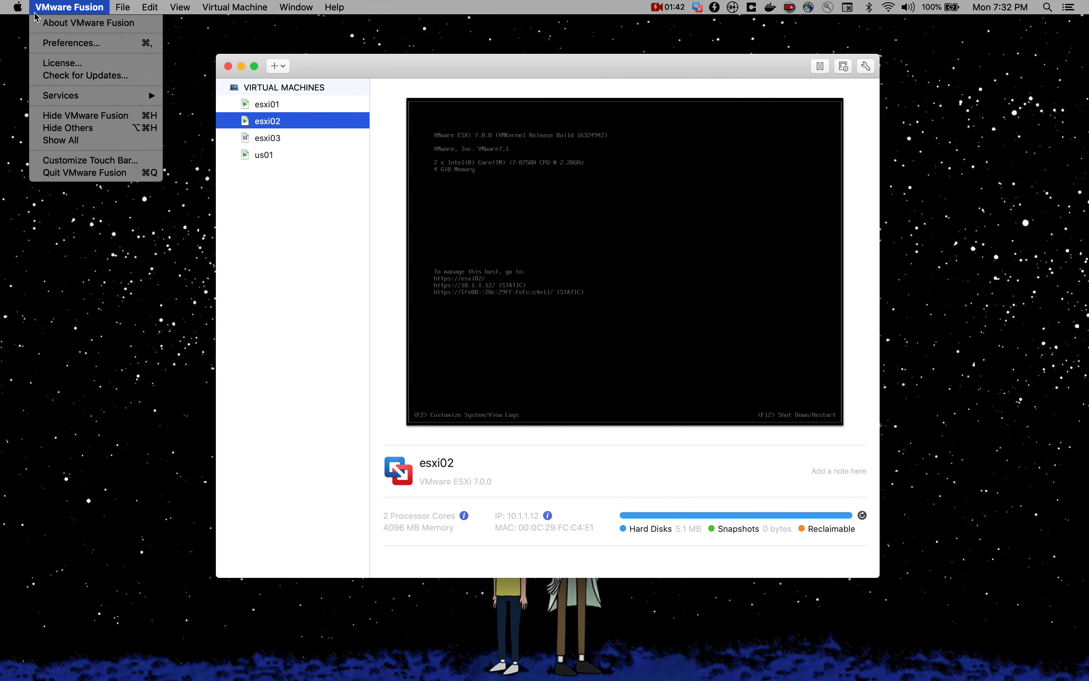
click(346, 73)
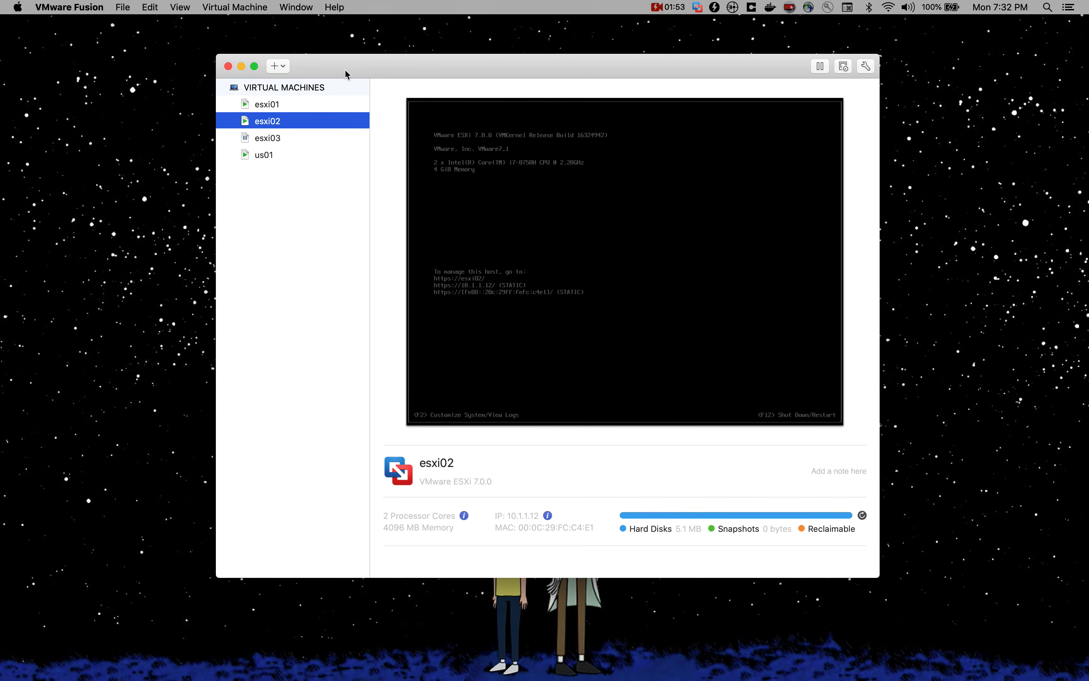
click(91, 5)
click(183, 54)
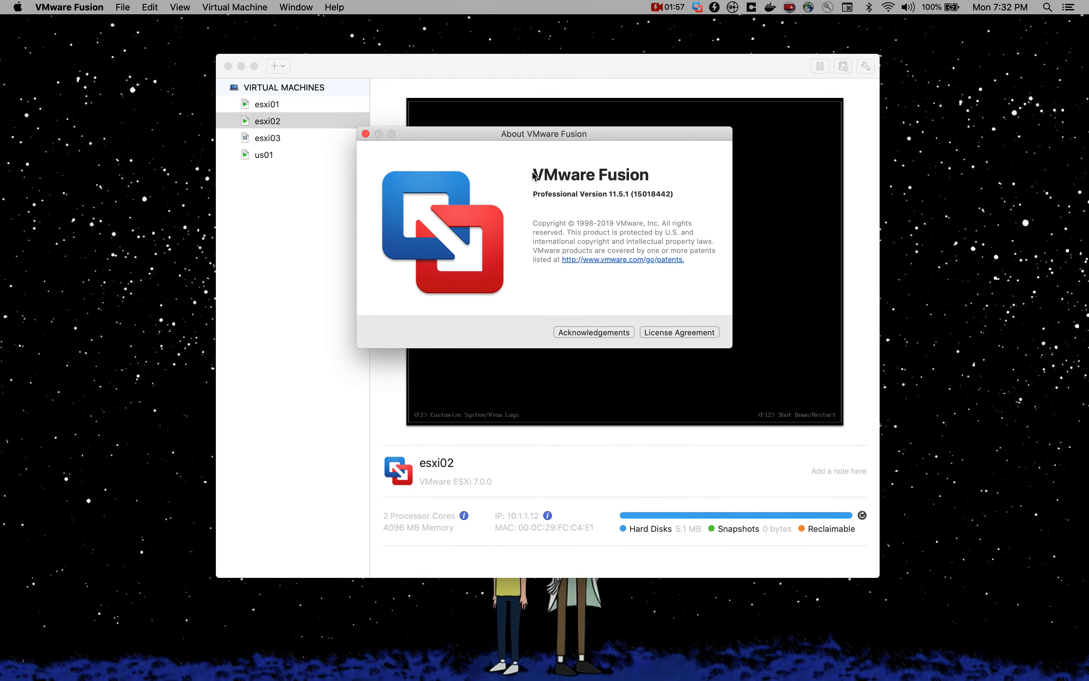
click(366, 134)
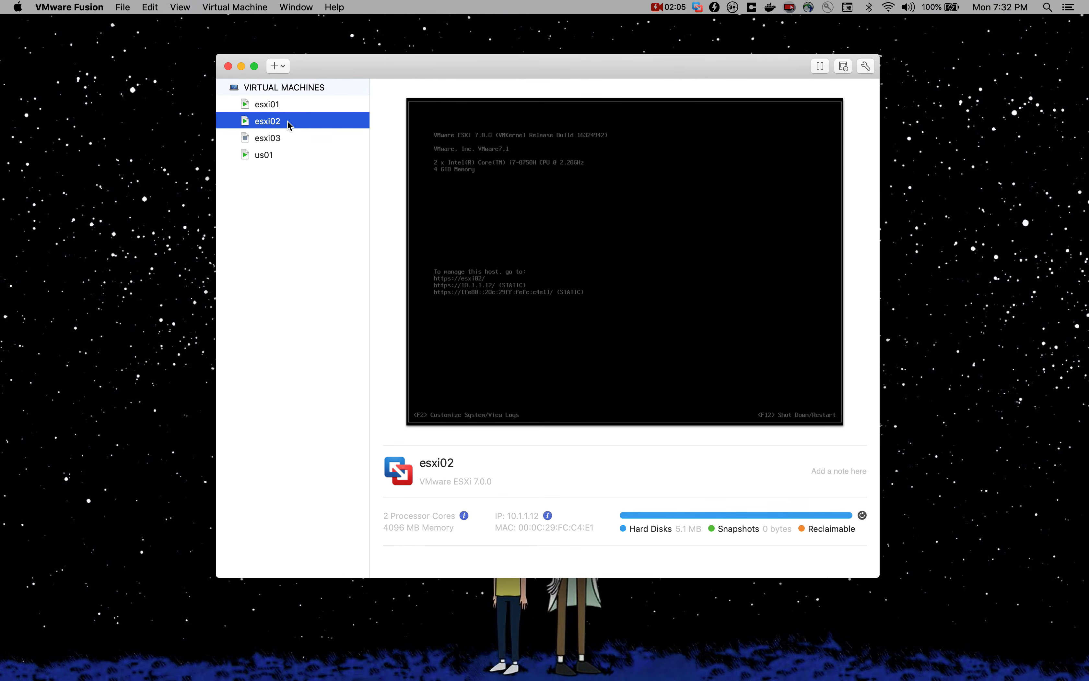
drag(287, 120, 290, 143)
click(279, 104)
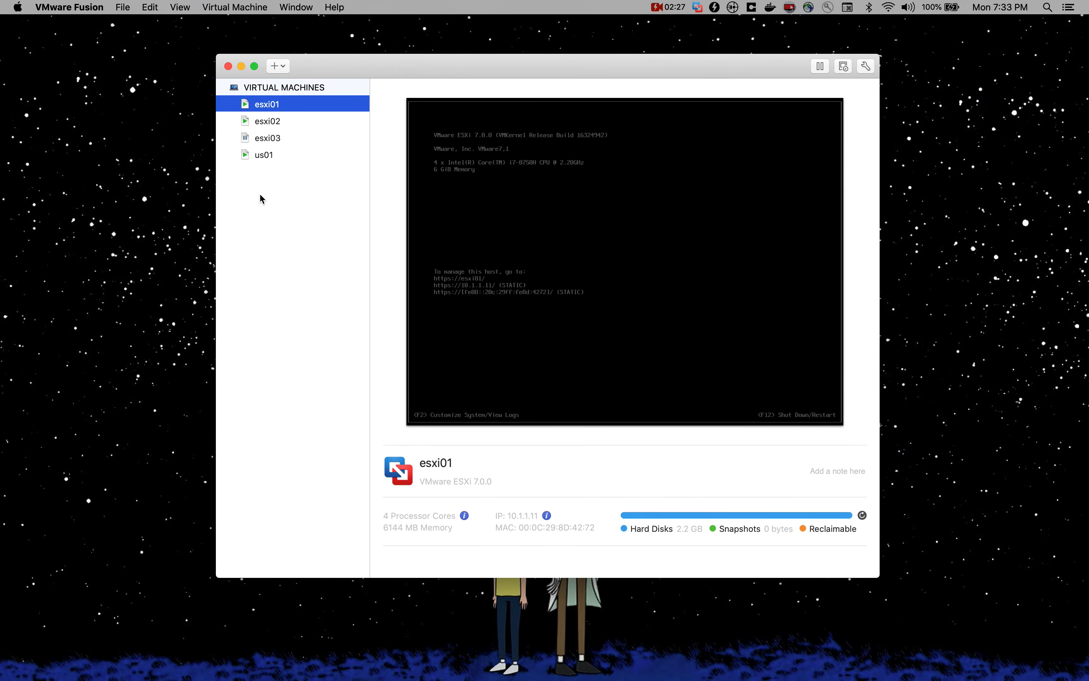
Switch to OneNote and draw a large black box labelled ESX 1 on the VMWARE page.
key(ctrl+Up)
click(616, 49)
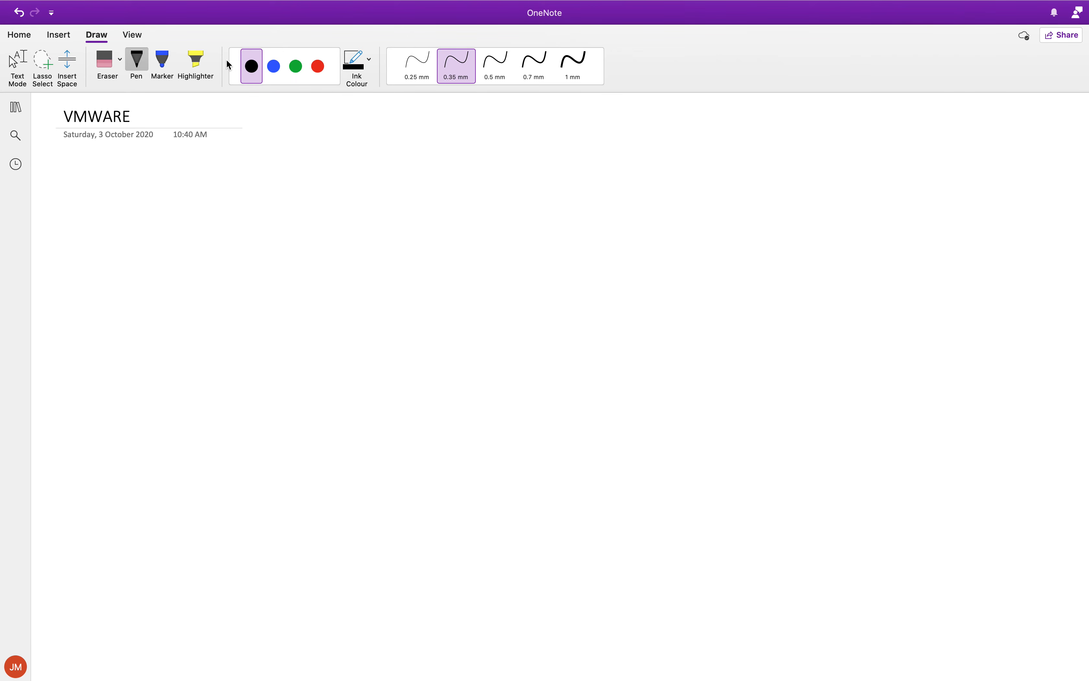
mouse_move(205, 5)
mouse_move(141, 210)
mouse_down()
mouse_move(132, 334)
mouse_move(431, 201)
mouse_move(427, 346)
mouse_up()
drag(146, 342, 410, 340)
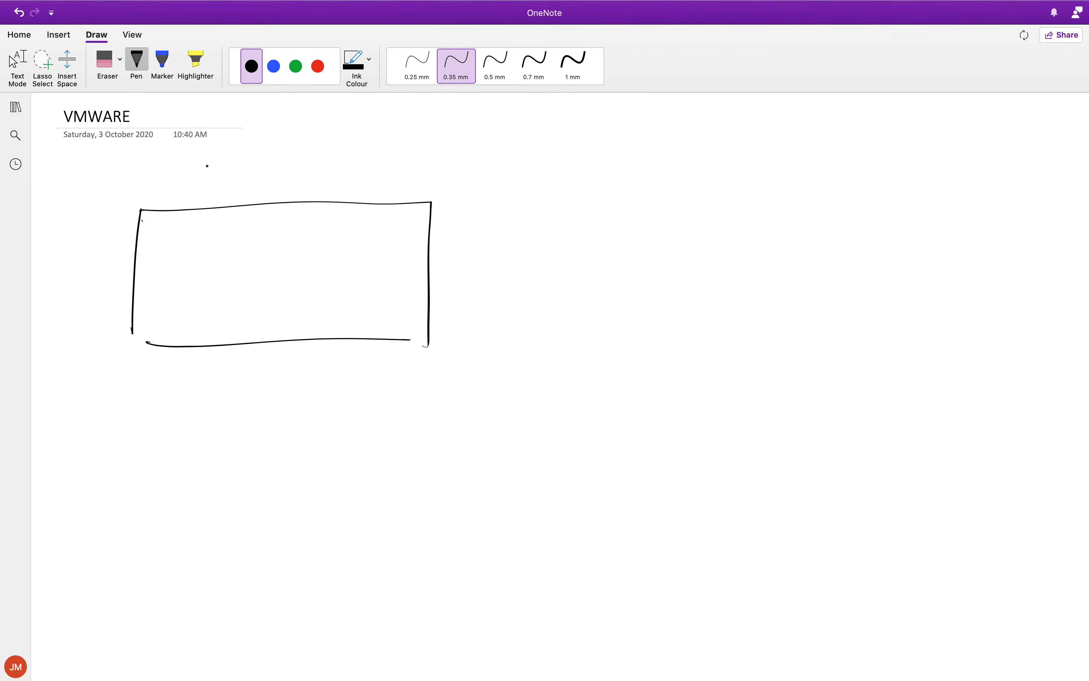
drag(138, 193, 175, 198)
mouse_move(172, 188)
mouse_down()
mouse_move(169, 200)
mouse_move(187, 209)
mouse_up()
Draw two smaller black boxes beside ESX 1 and label them ESX 2 and ESX 3.
mouse_move(493, 215)
mouse_down()
mouse_move(495, 306)
mouse_move(651, 260)
mouse_move(518, 317)
mouse_up()
mouse_move(508, 186)
mouse_down()
mouse_move(504, 202)
mouse_move(517, 182)
mouse_up()
mouse_move(530, 192)
mouse_down()
mouse_move(523, 198)
mouse_move(540, 185)
mouse_up()
drag(536, 189, 542, 201)
drag(549, 191, 561, 189)
drag(737, 211, 740, 321)
drag(728, 184, 746, 197)
drag(755, 185, 756, 198)
mouse_move(777, 180)
mouse_down()
mouse_move(784, 189)
mouse_move(772, 198)
mouse_up()
Draw a red box labelled FW and a blue box labelled vcenter inside ESX 1.
click(317, 66)
mouse_move(193, 251)
mouse_down()
mouse_move(198, 306)
mouse_move(256, 246)
mouse_move(202, 306)
mouse_move(217, 265)
mouse_move(243, 266)
mouse_up()
click(218, 278)
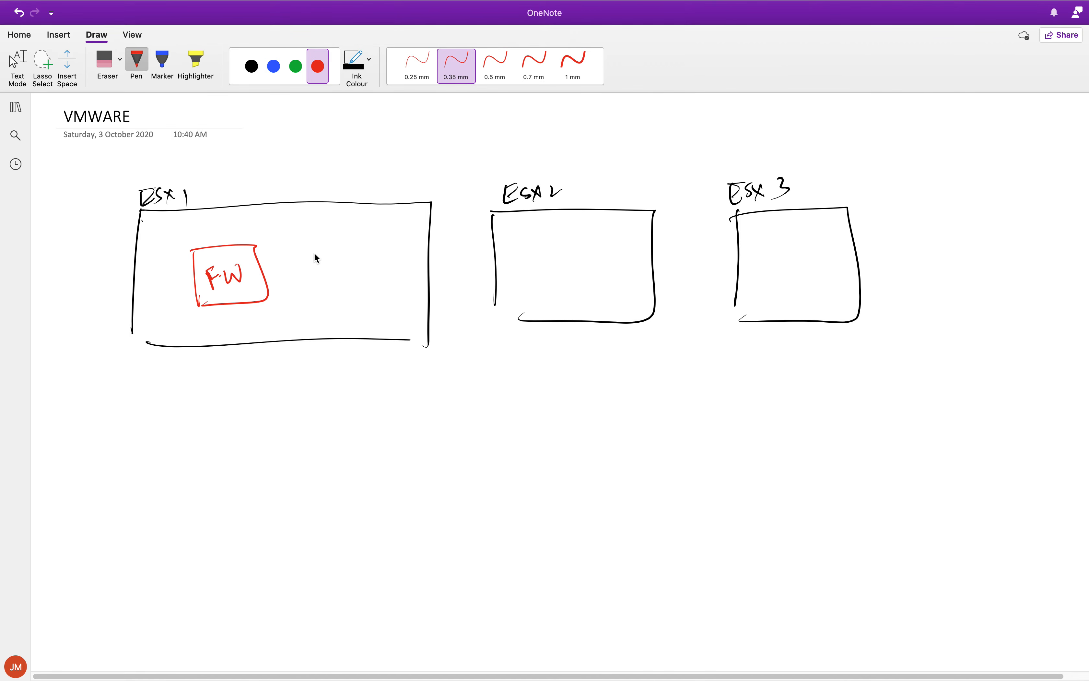
click(274, 66)
mouse_move(294, 251)
mouse_down()
mouse_move(300, 310)
mouse_move(318, 278)
mouse_move(353, 288)
mouse_move(376, 266)
mouse_up()
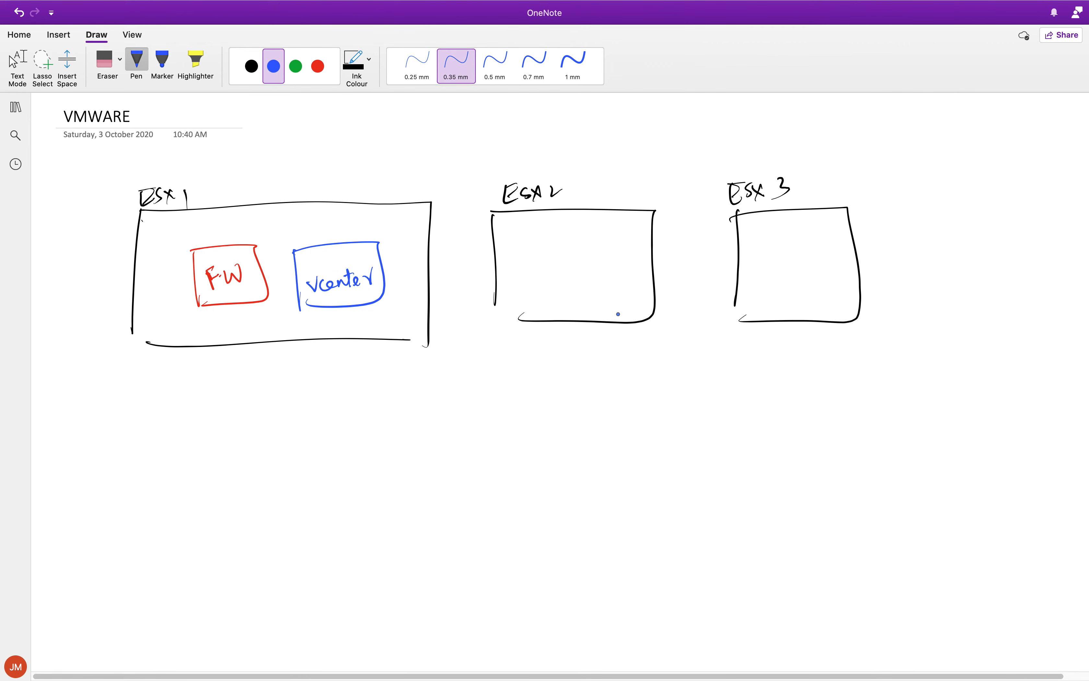
Add a blue tick above ESX 1 and enclose all three ESX boxes in a black dashed border.
drag(758, 284, 750, 284)
drag(359, 184, 373, 176)
click(588, 178)
click(251, 67)
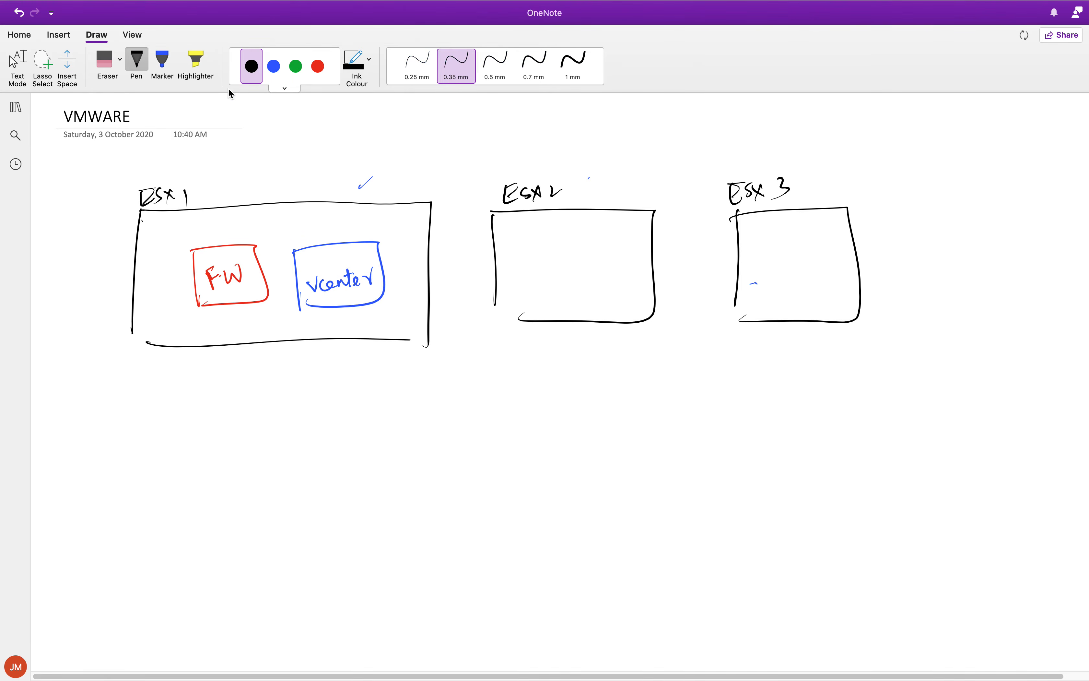
mouse_move(83, 174)
mouse_down()
mouse_move(93, 408)
mouse_move(643, 404)
mouse_move(925, 387)
mouse_up()
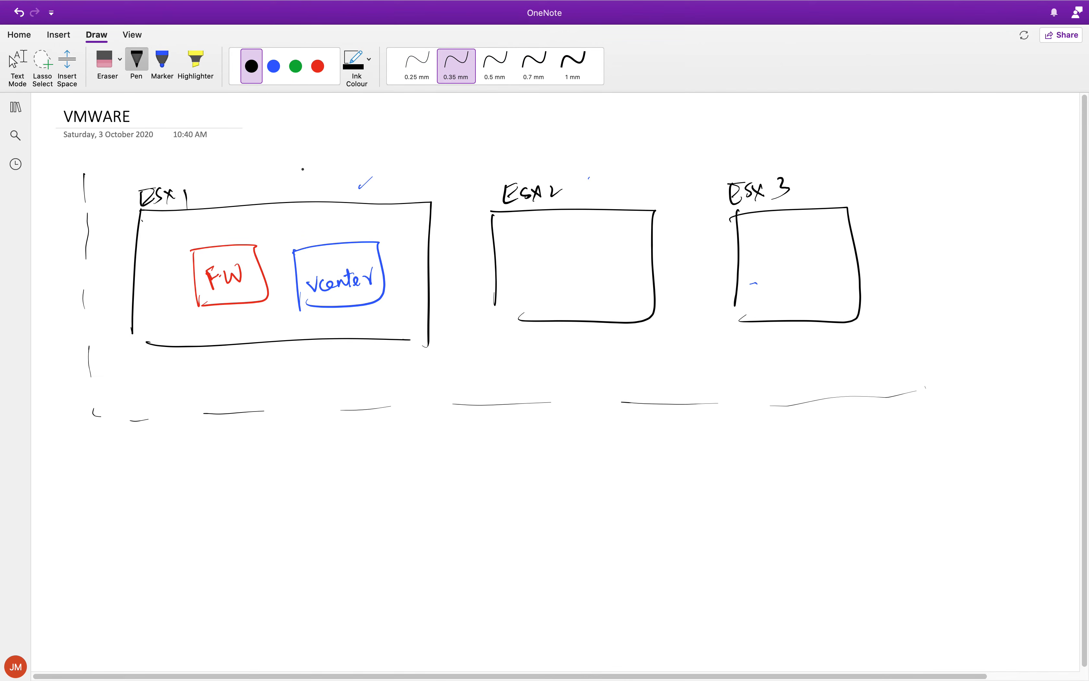
mouse_move(90, 165)
mouse_down()
mouse_move(655, 129)
mouse_move(870, 146)
mouse_move(869, 225)
mouse_move(905, 385)
mouse_up()
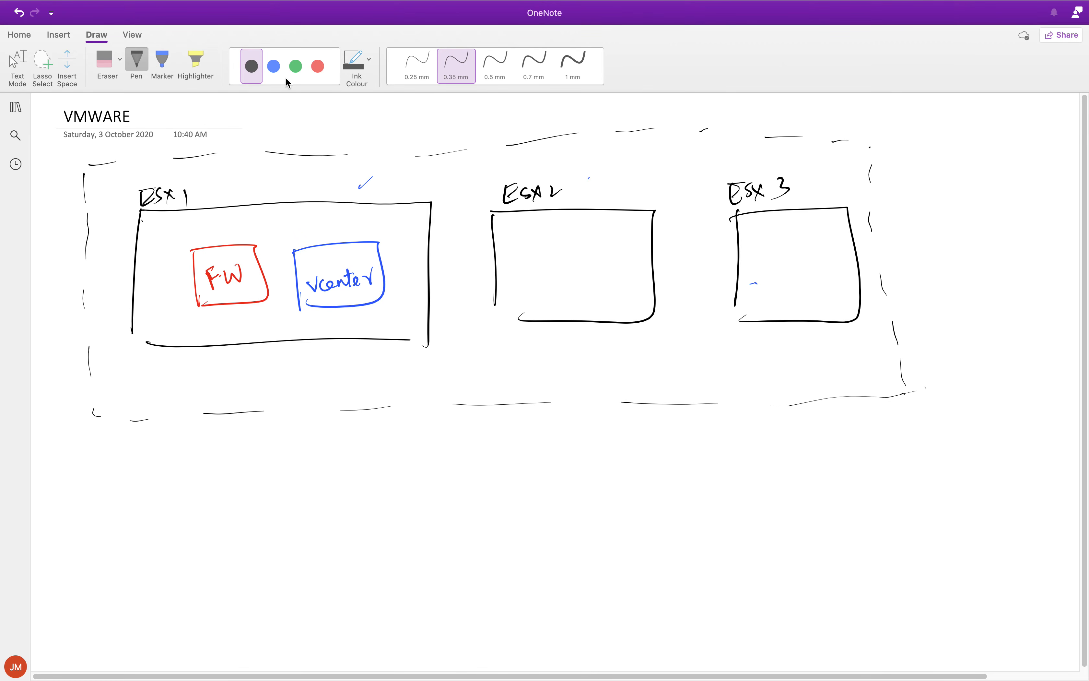
Draw three short black vertical lines beneath each of the three ESX boxes.
click(275, 72)
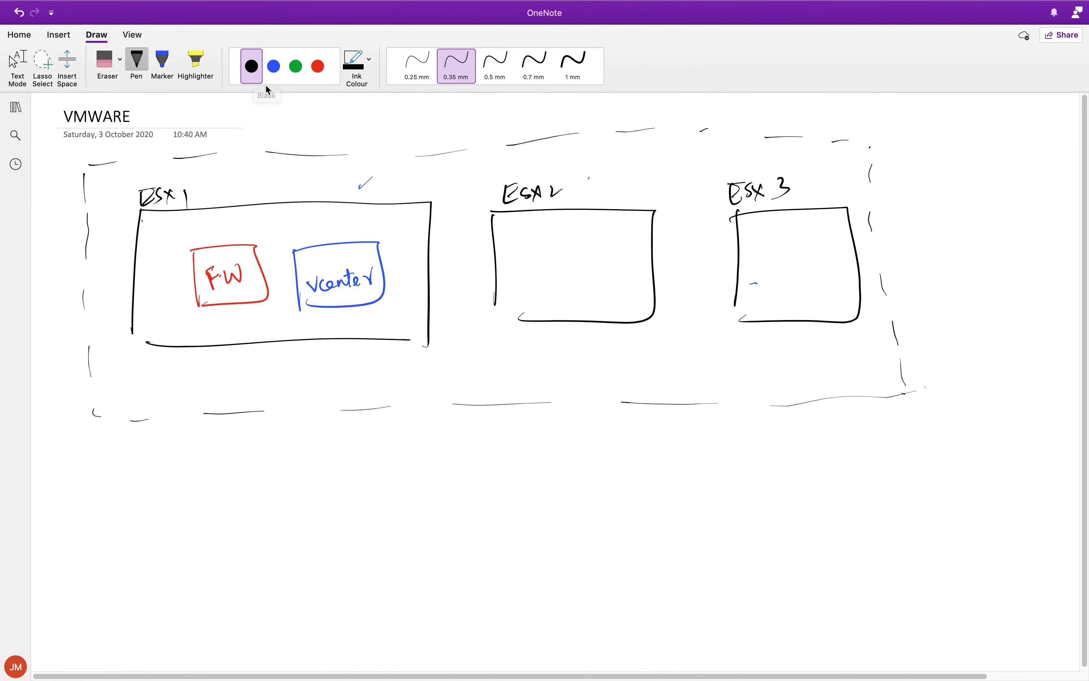
click(292, 72)
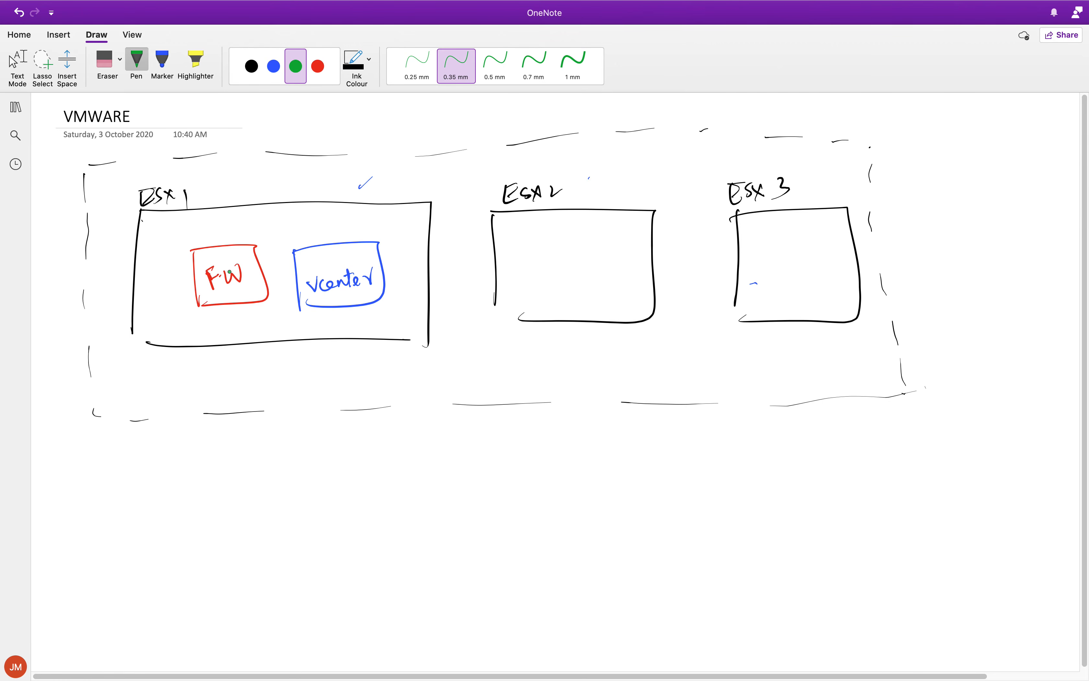
click(251, 66)
mouse_move(220, 351)
mouse_down()
mouse_move(218, 387)
mouse_move(251, 387)
mouse_up()
drag(288, 350, 290, 388)
drag(516, 334, 515, 369)
drag(549, 329, 553, 364)
drag(581, 330, 586, 362)
mouse_move(750, 324)
mouse_down()
mouse_move(751, 356)
mouse_move(779, 356)
mouse_up()
drag(807, 327, 809, 357)
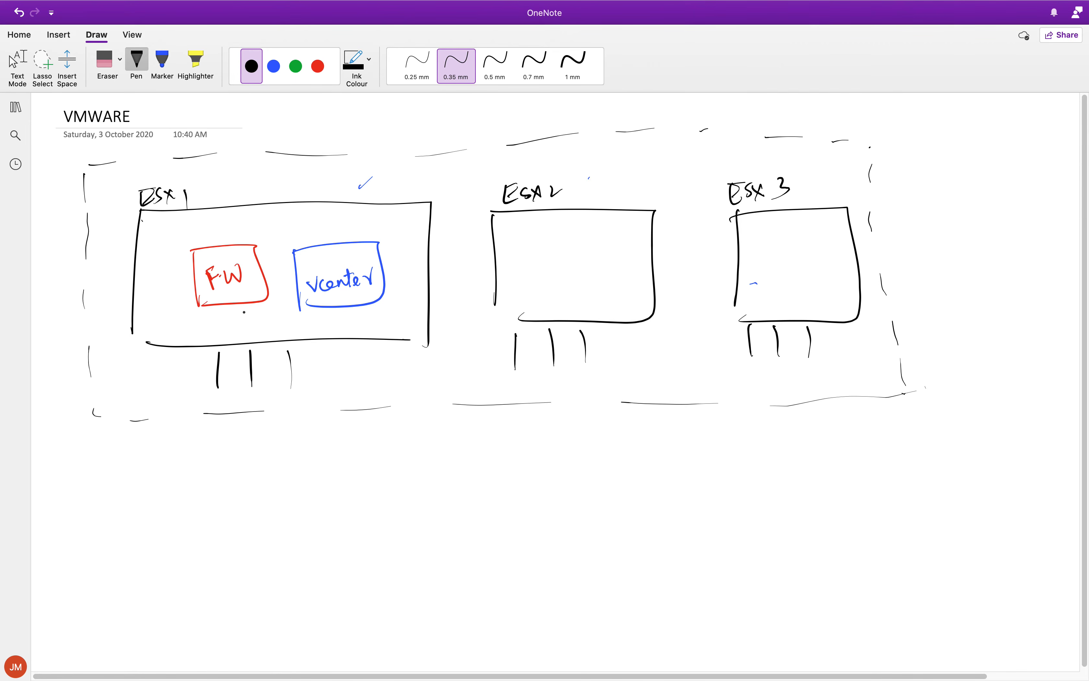
Draw two green boxes labelled VS0 and VS1 along the bottom of ESX 1.
click(296, 67)
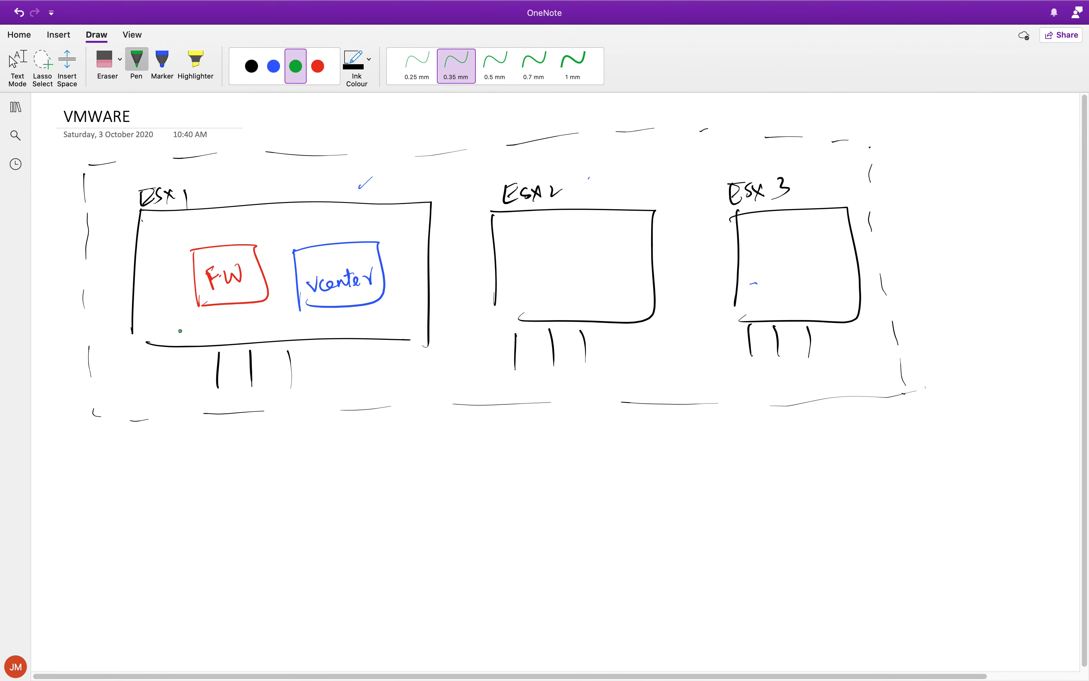
mouse_move(180, 324)
mouse_down()
mouse_move(297, 309)
mouse_move(234, 342)
mouse_move(178, 340)
mouse_up()
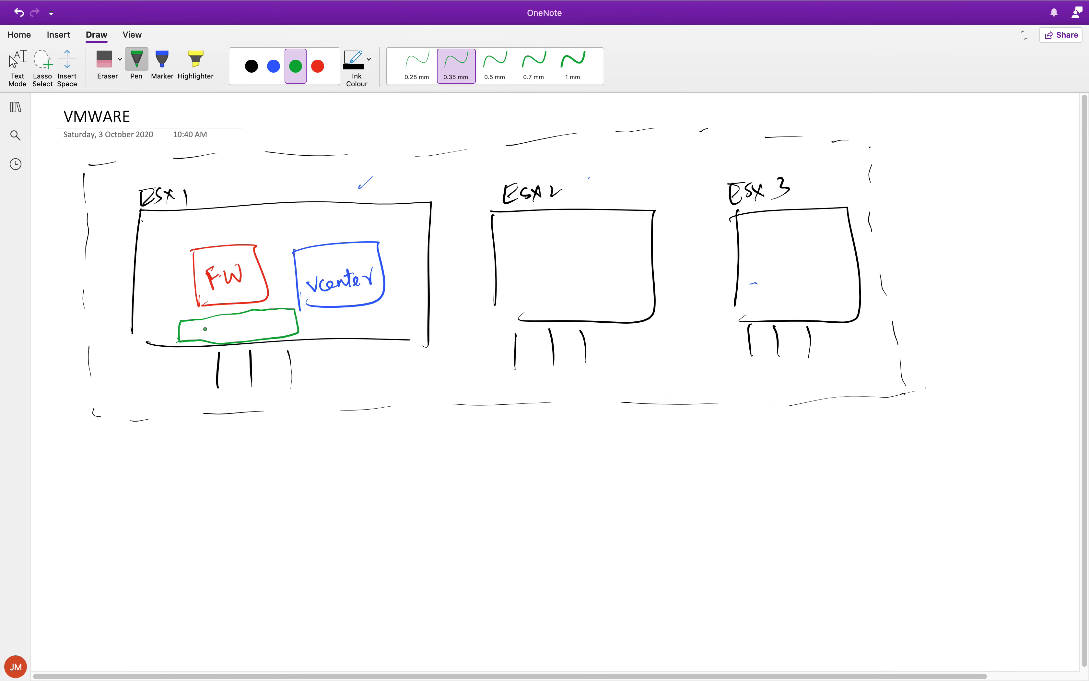
mouse_move(211, 326)
mouse_down()
mouse_move(221, 336)
mouse_move(236, 322)
mouse_up()
mouse_move(320, 317)
mouse_down()
mouse_move(319, 338)
mouse_move(355, 335)
mouse_move(345, 337)
mouse_up()
drag(344, 329, 374, 338)
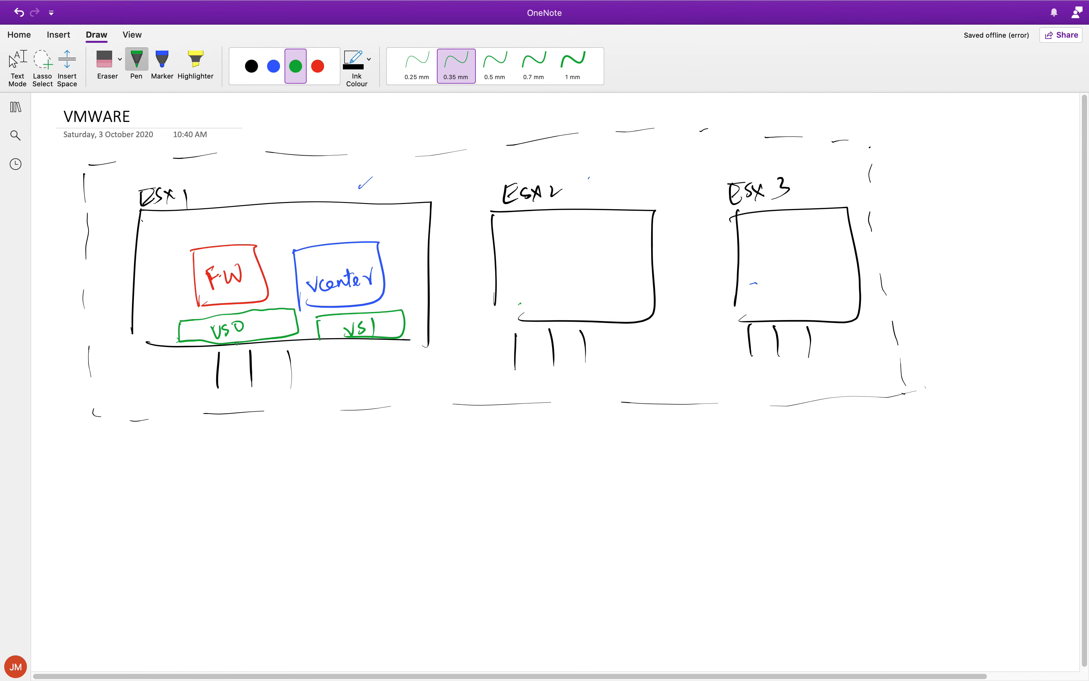
Mark the three vertical lines beneath ESX 1 with a 5 mm turquoise highlighter.
click(318, 66)
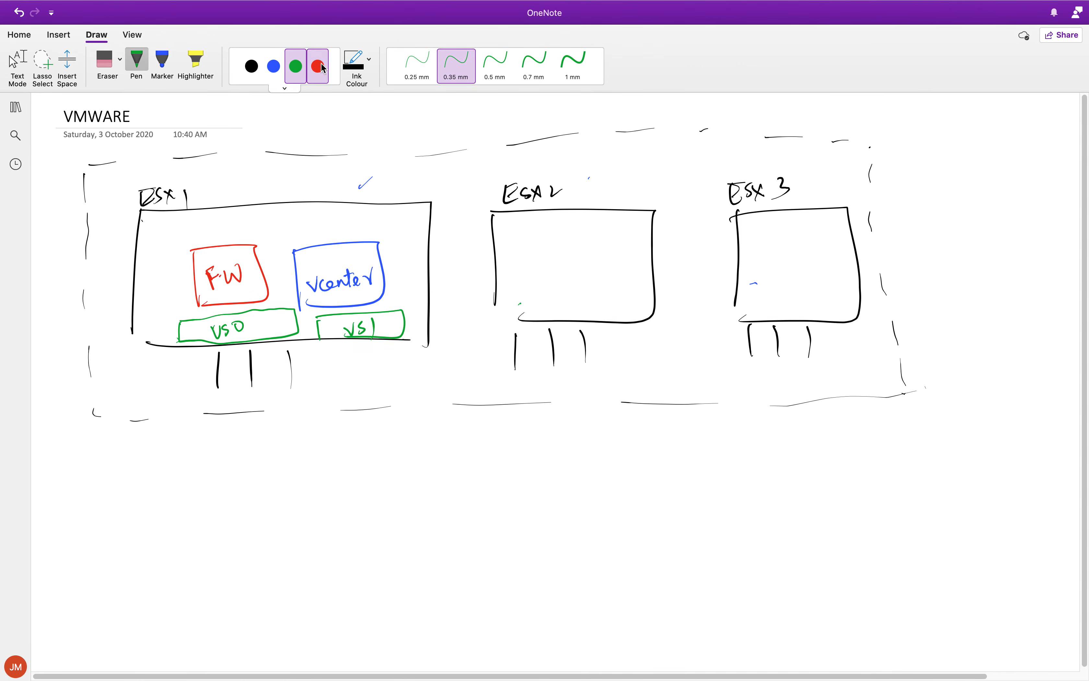
click(281, 89)
click(196, 62)
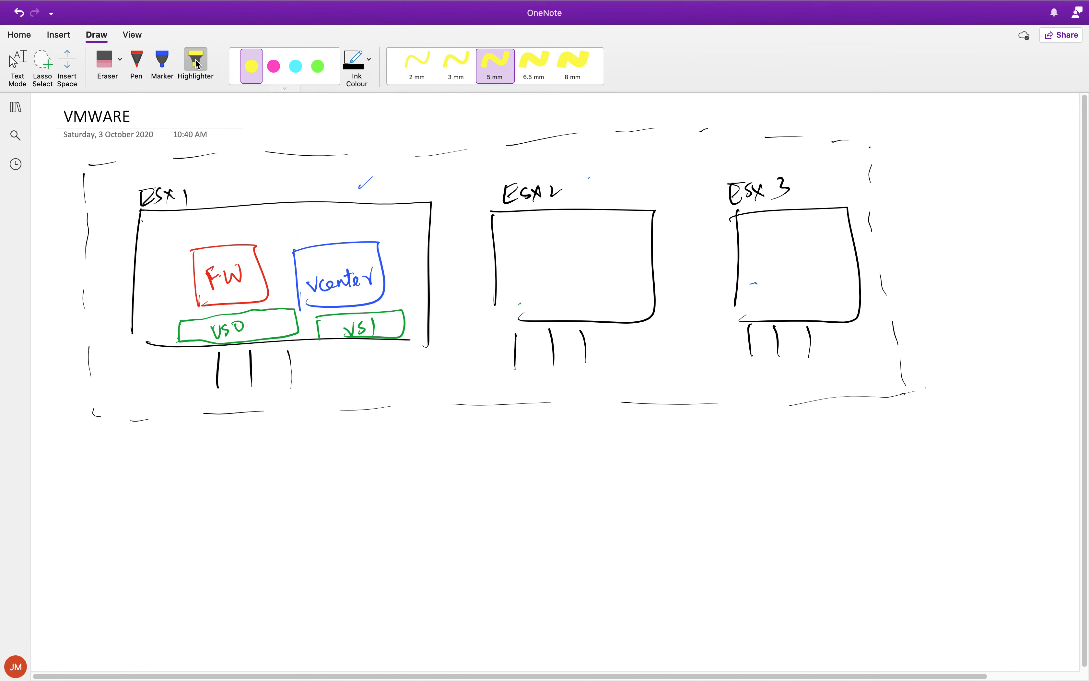
click(290, 74)
mouse_move(215, 350)
mouse_down()
mouse_move(217, 408)
mouse_move(250, 392)
mouse_move(251, 411)
mouse_up()
drag(288, 342, 292, 406)
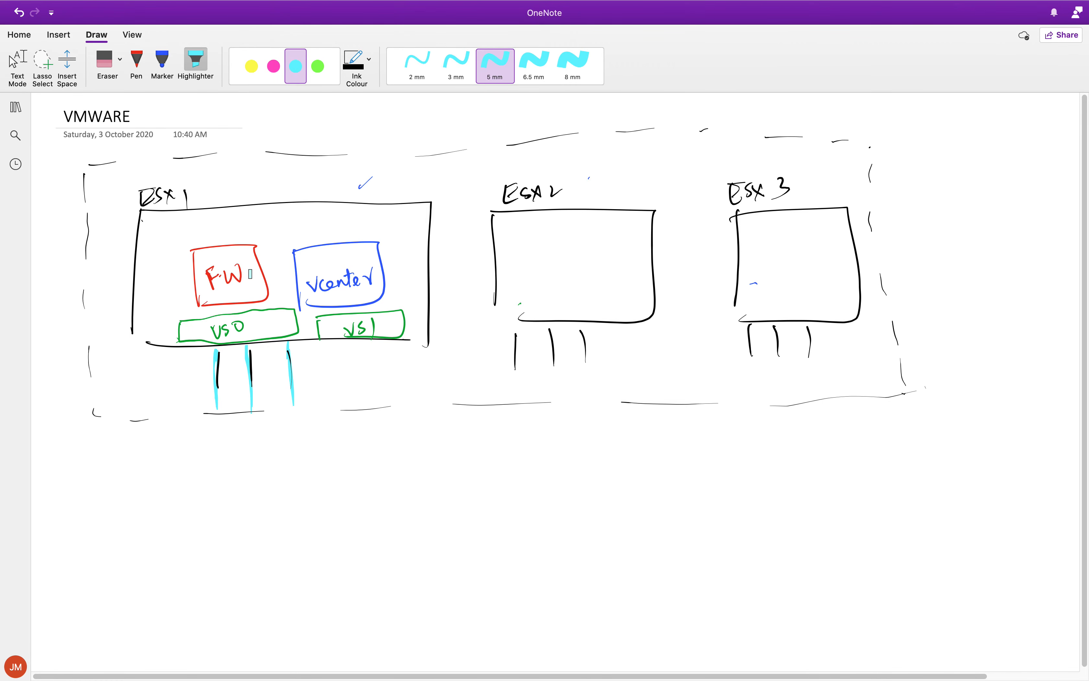
Switch to VMware Fusion and view the network adapters in the esxi01 settings.
key(ctrl+Up)
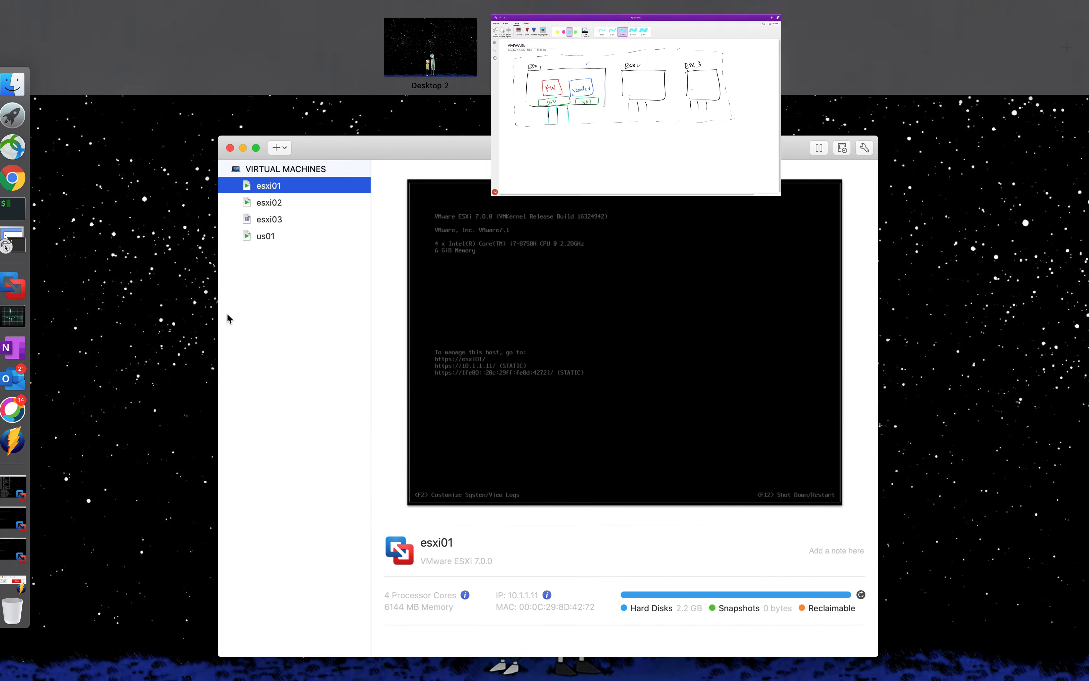
click(313, 212)
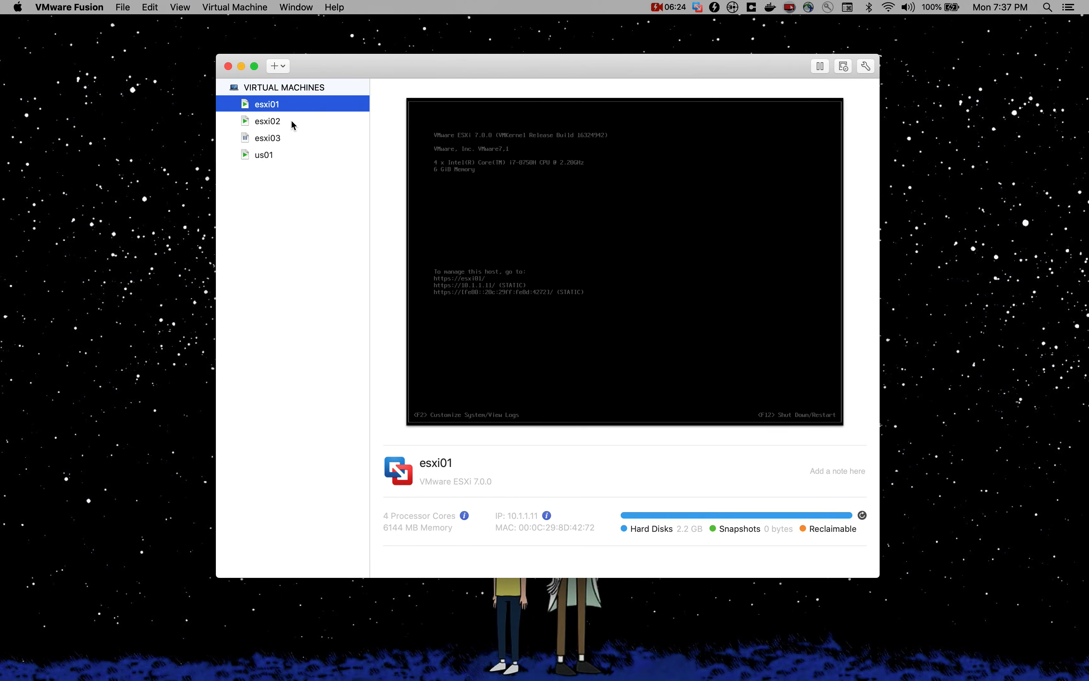
right_click(314, 106)
click(346, 134)
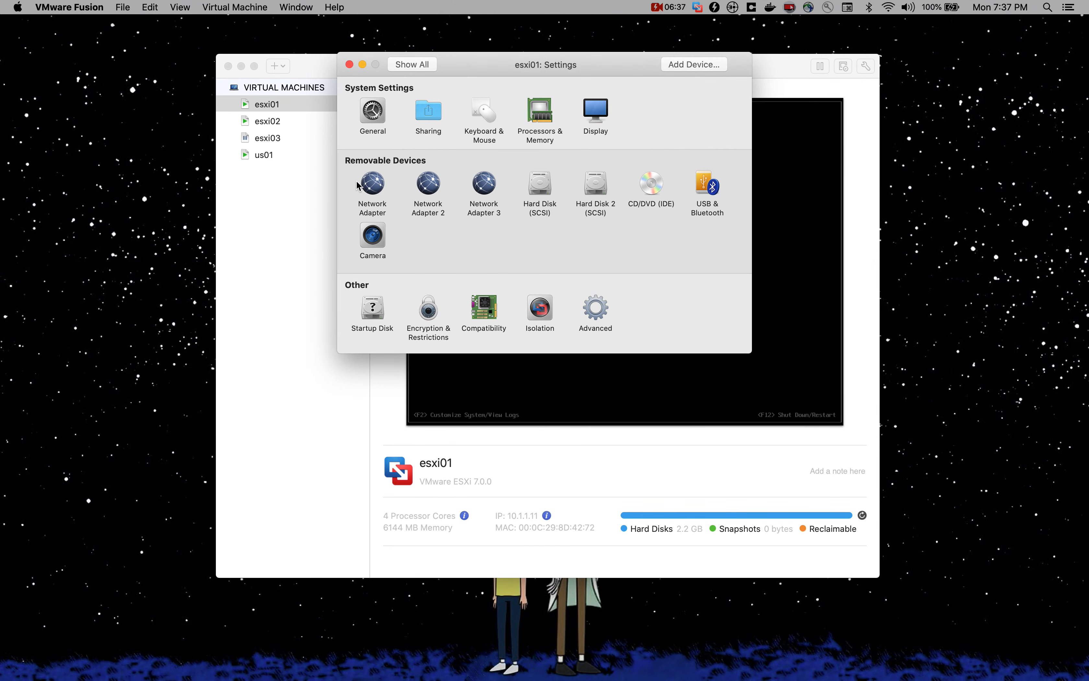
click(349, 64)
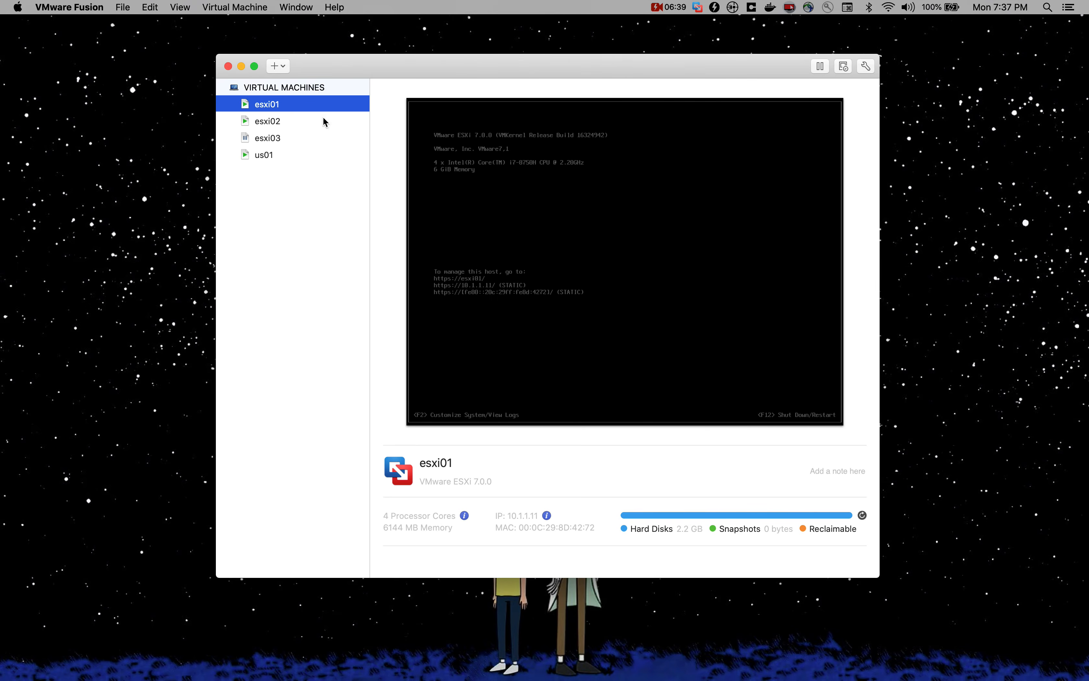
Switch to OneNote, trace ESX 1's three vertical lines in red, and link them to VS0 with a red arrow and to VS1 with a blue one.
key(ctrl+Up)
click(655, 60)
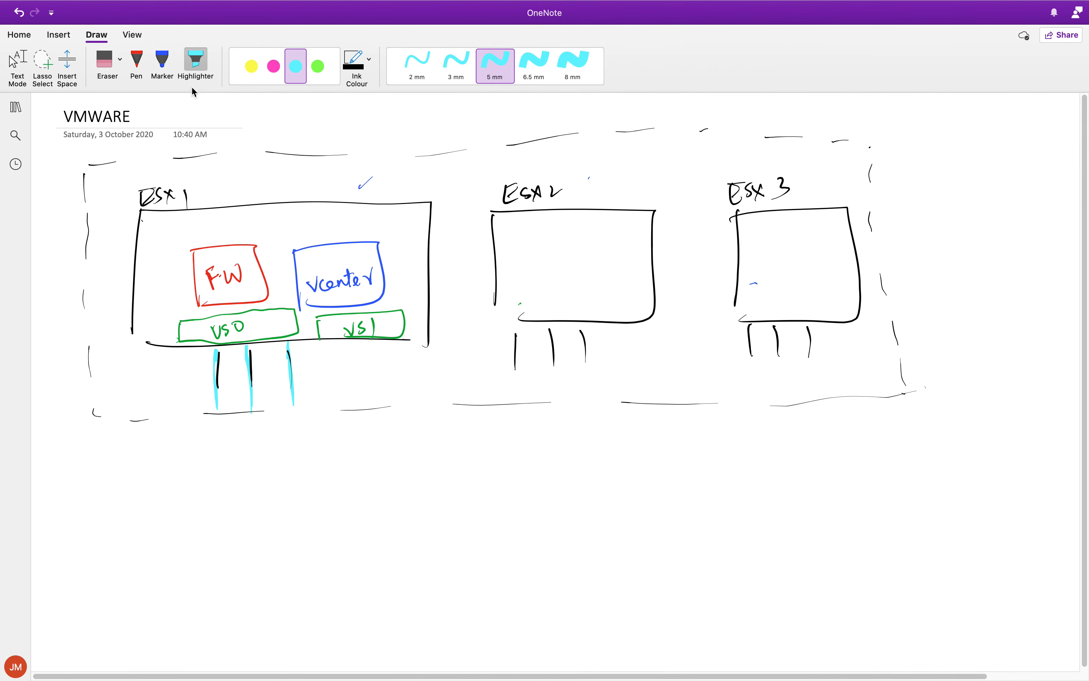
click(135, 65)
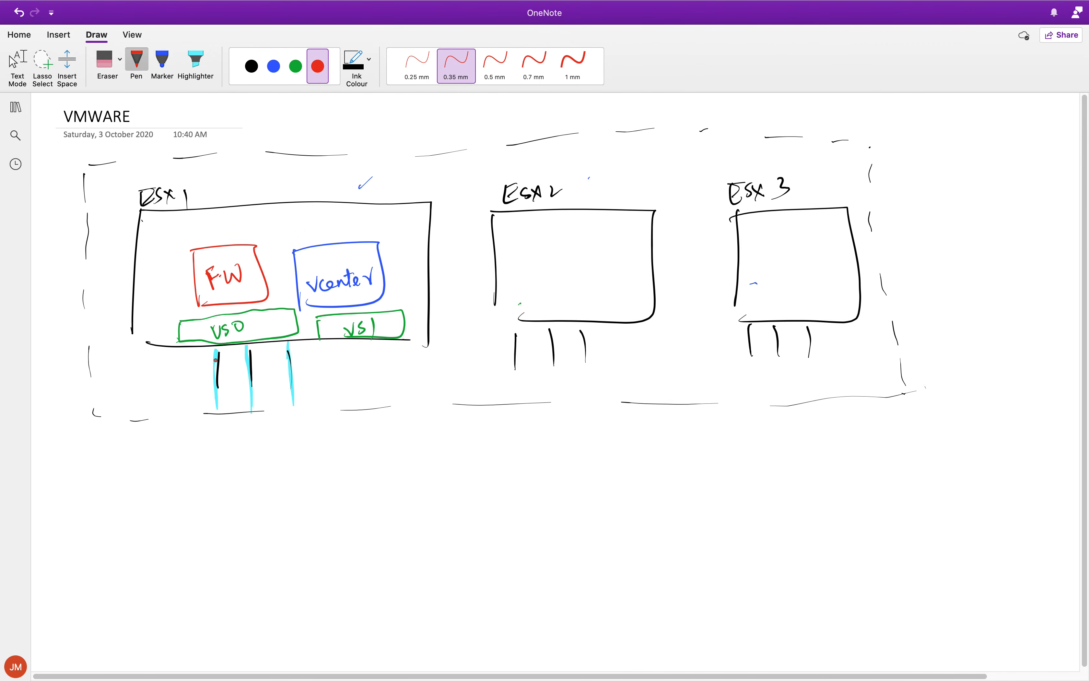
drag(215, 357, 216, 407)
drag(243, 353, 247, 398)
drag(210, 375, 207, 343)
drag(288, 347, 292, 402)
click(273, 66)
drag(294, 375, 349, 364)
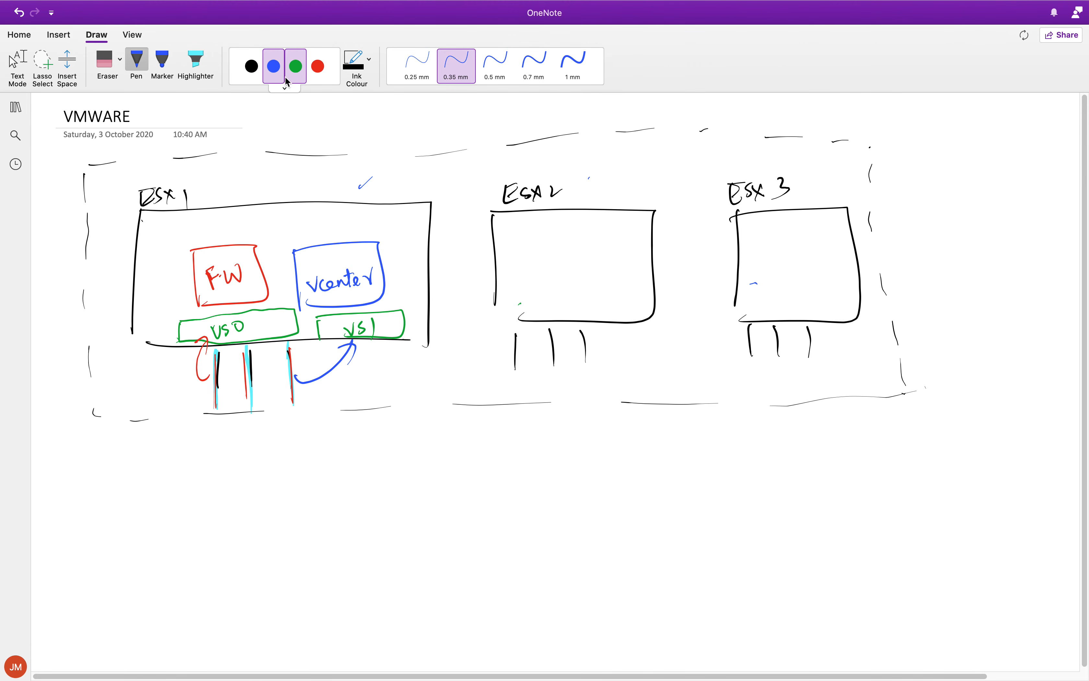
Draw a green callout line from the VS0 box and label it vSwitch.
click(295, 66)
mouse_move(179, 331)
mouse_down()
mouse_move(133, 334)
mouse_move(140, 343)
mouse_up()
mouse_move(58, 321)
mouse_down()
mouse_move(67, 316)
mouse_move(72, 332)
mouse_up()
drag(80, 321, 96, 314)
drag(93, 312, 104, 318)
mouse_move(96, 311)
mouse_down()
mouse_move(108, 300)
mouse_move(111, 311)
mouse_up()
drag(117, 294, 124, 309)
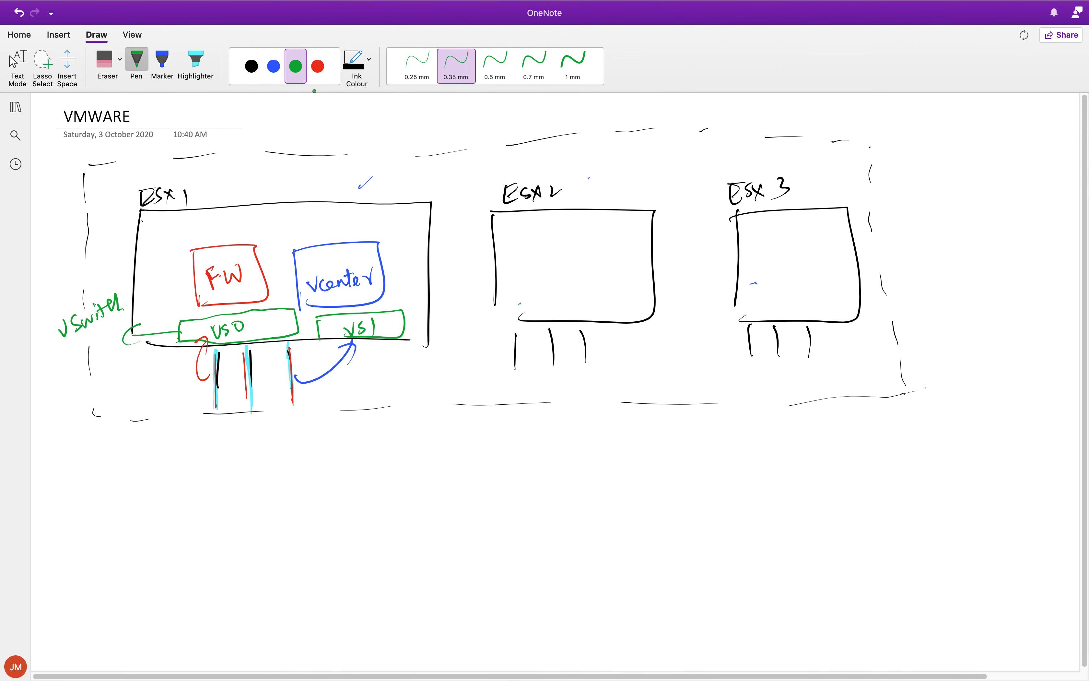
Draw a turquoise highlighter callout line down from ESX 1's vertical lines, undoing the arrowhead and lettering added to it.
click(195, 61)
mouse_move(201, 384)
mouse_down()
mouse_move(144, 427)
mouse_move(179, 432)
mouse_up()
drag(86, 487, 115, 439)
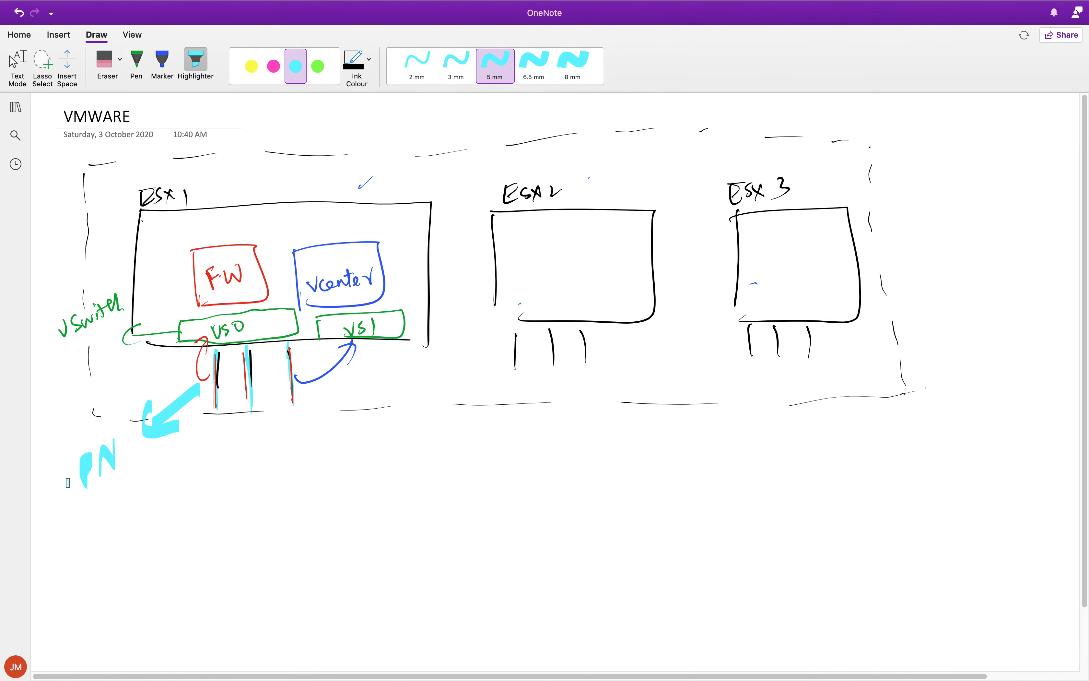
key(super+z)
key(super+z)
key(super+z)
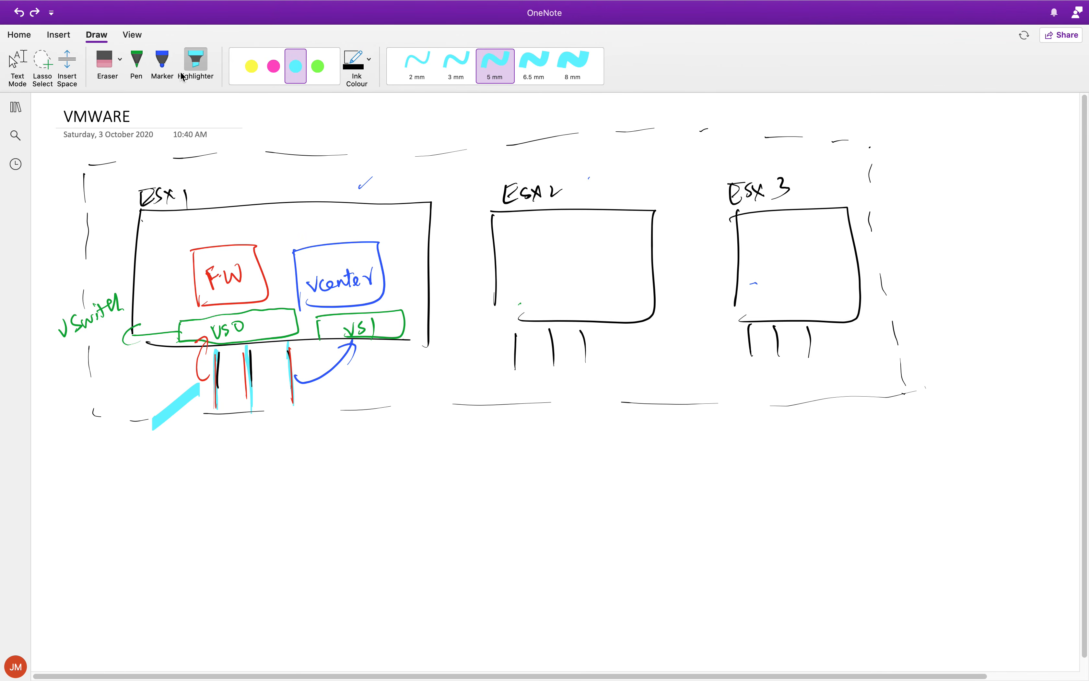
Write the labels PNIC, vmNIC and uplink, separated by slashes, in black beneath the turquoise callout line.
click(162, 60)
click(137, 61)
click(246, 68)
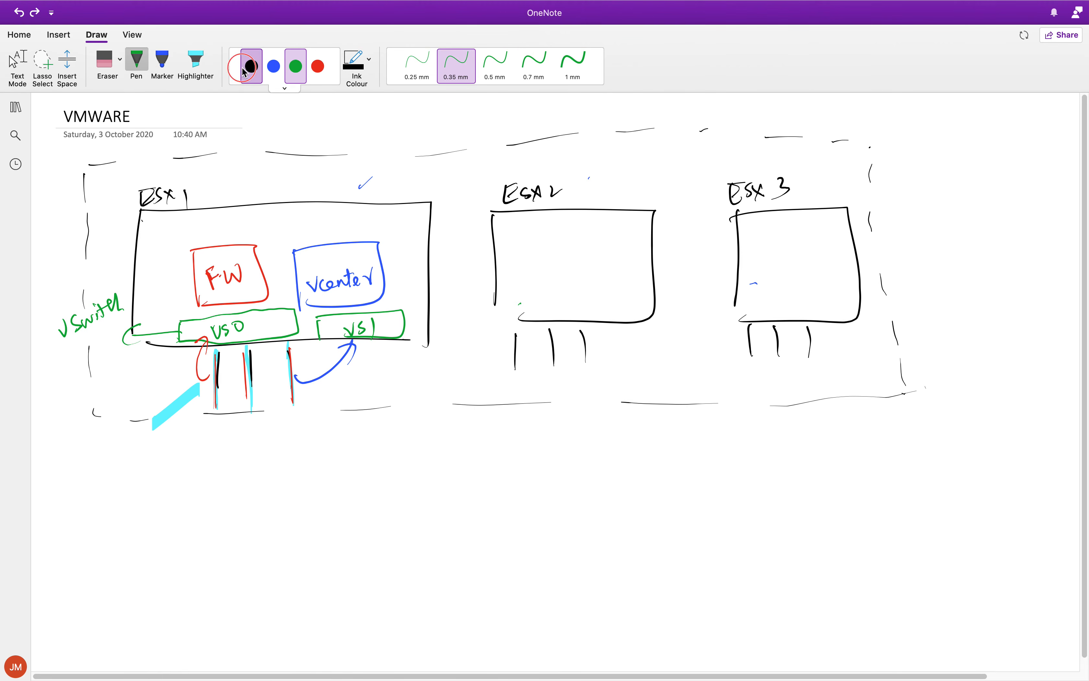
mouse_move(85, 459)
mouse_down()
mouse_move(83, 448)
mouse_move(112, 442)
mouse_move(113, 451)
mouse_up()
mouse_move(127, 438)
mouse_down()
mouse_move(140, 470)
mouse_move(100, 508)
mouse_move(141, 483)
mouse_move(151, 491)
mouse_up()
mouse_move(163, 468)
mouse_down()
mouse_move(167, 513)
mouse_move(143, 541)
mouse_move(152, 560)
mouse_move(155, 542)
mouse_up()
mouse_move(158, 525)
mouse_down()
mouse_move(162, 538)
mouse_move(184, 532)
mouse_up()
drag(185, 530, 193, 528)
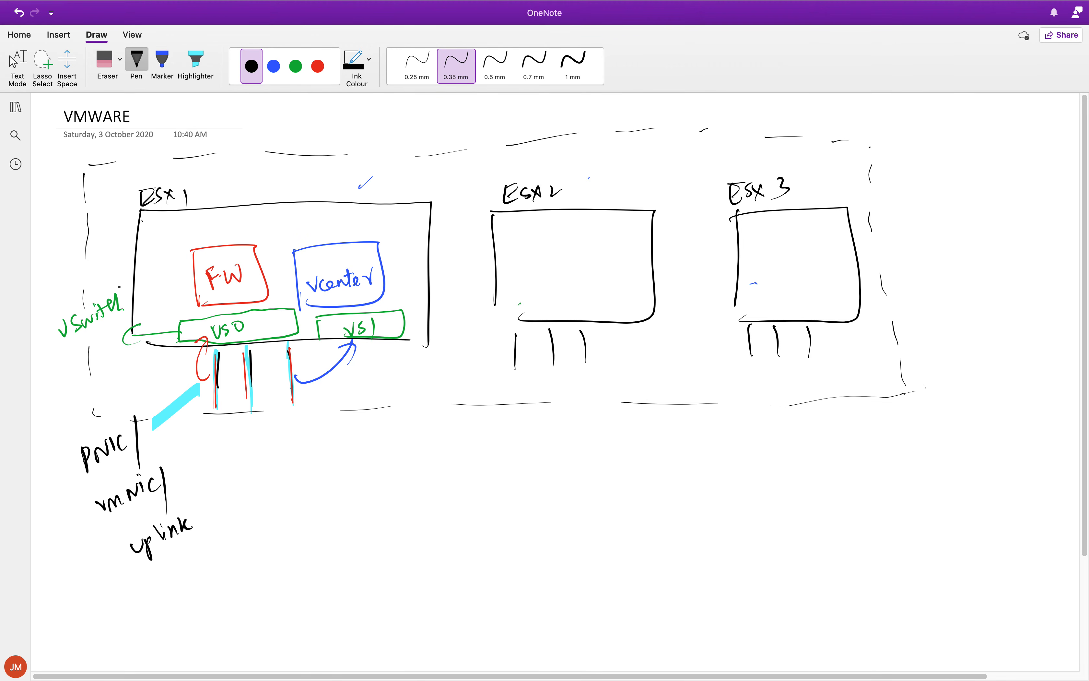
Connect FW to VS0 in red and vcenter to VS1 in blue, and label FW's connector vNIC with a blue arrow.
click(318, 66)
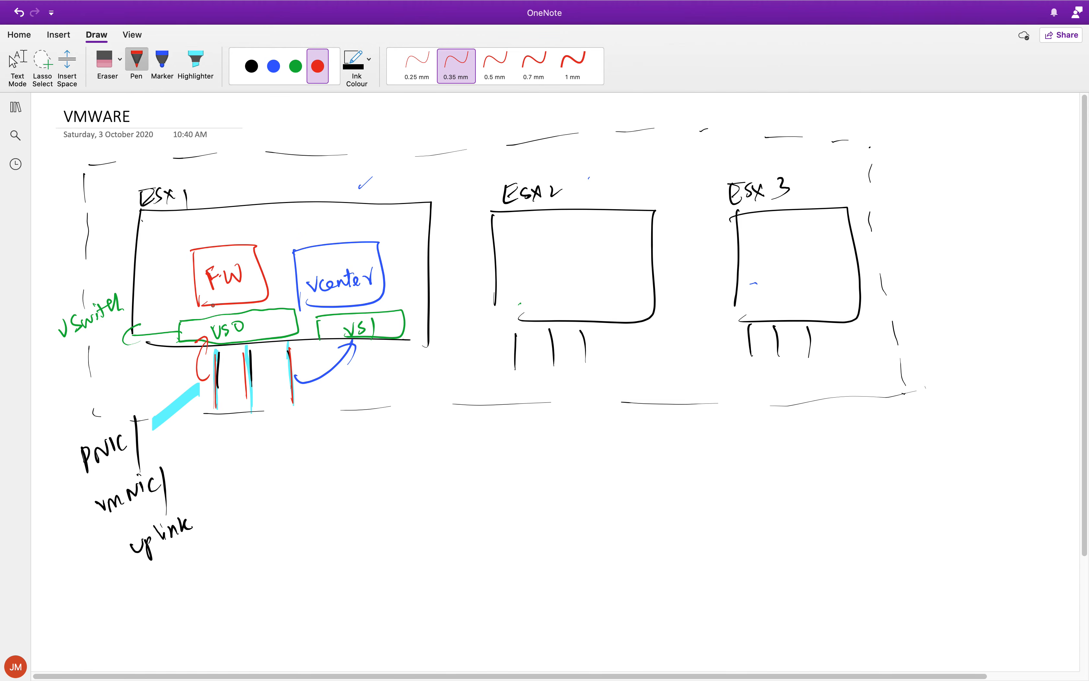
drag(212, 302, 210, 321)
click(273, 66)
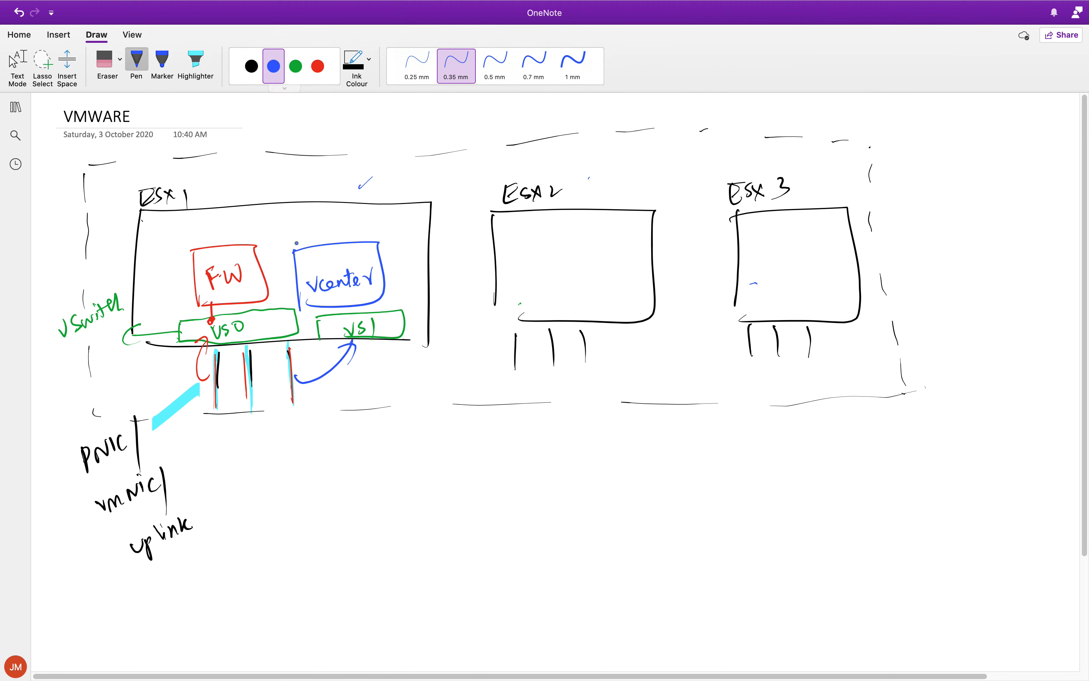
drag(326, 306, 325, 319)
mouse_move(200, 309)
mouse_down()
mouse_move(145, 285)
mouse_move(161, 274)
mouse_up()
mouse_move(83, 265)
mouse_down()
mouse_move(109, 246)
mouse_move(118, 254)
mouse_up()
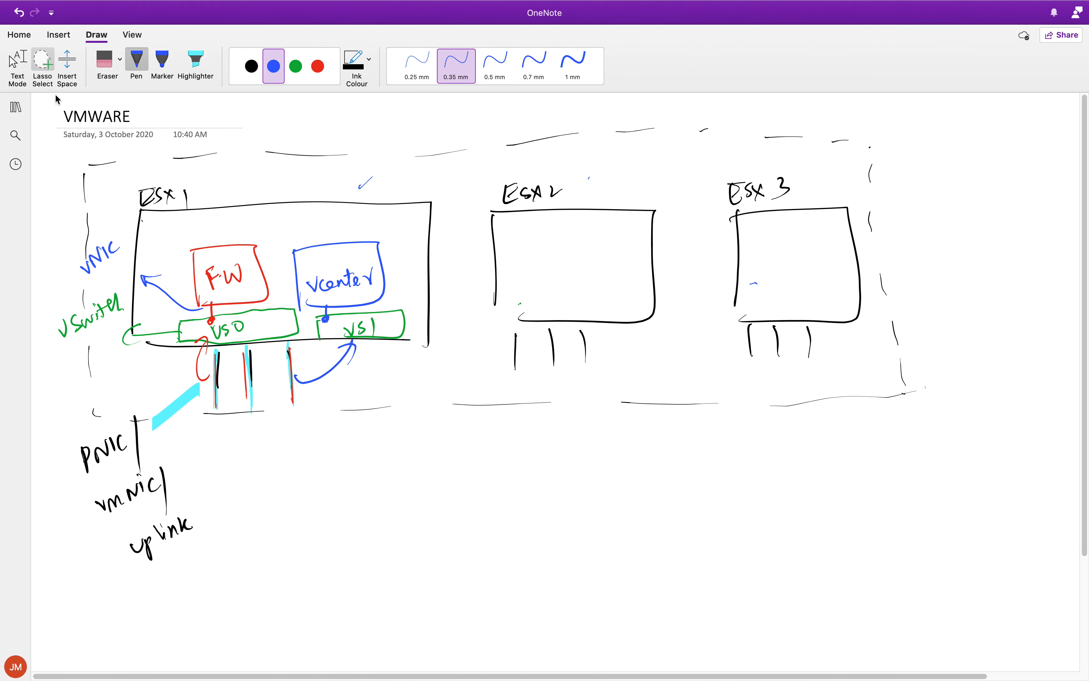
click(43, 67)
mouse_move(102, 144)
mouse_down()
mouse_move(87, 153)
mouse_move(102, 467)
mouse_move(651, 515)
mouse_move(943, 214)
mouse_move(465, 124)
mouse_move(141, 184)
mouse_up()
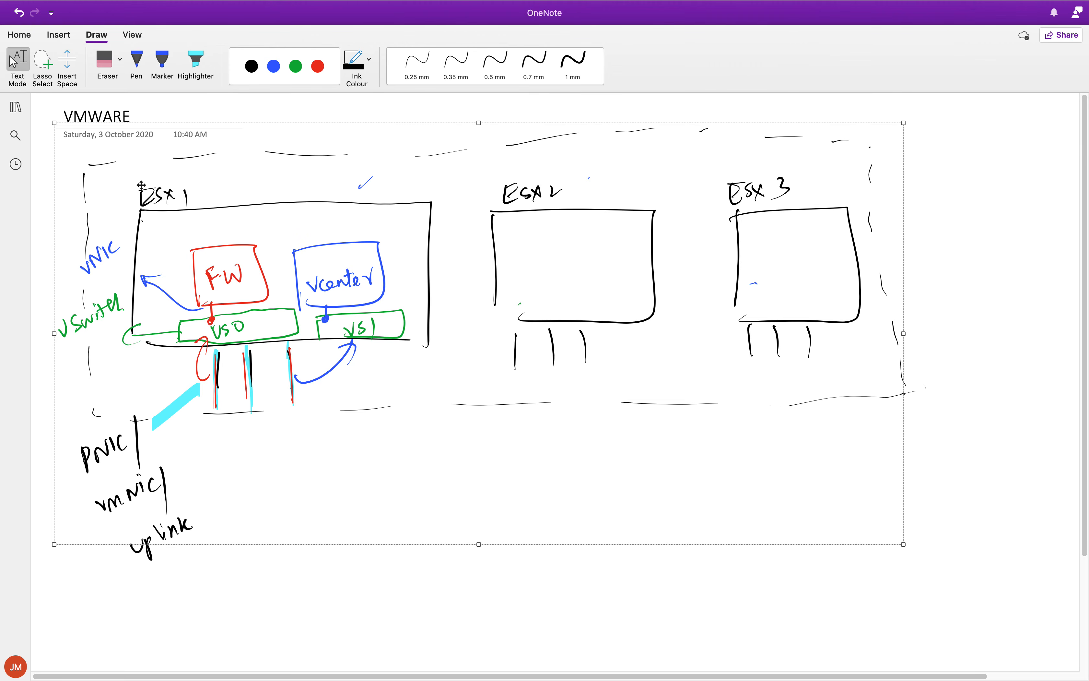
click(137, 63)
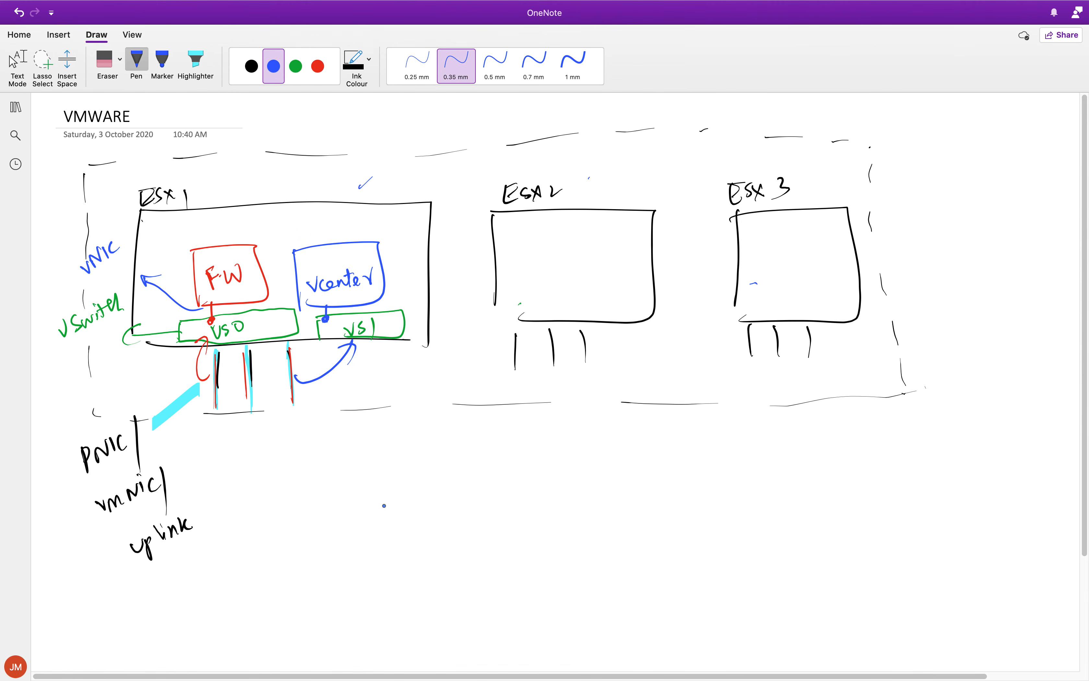
click(43, 68)
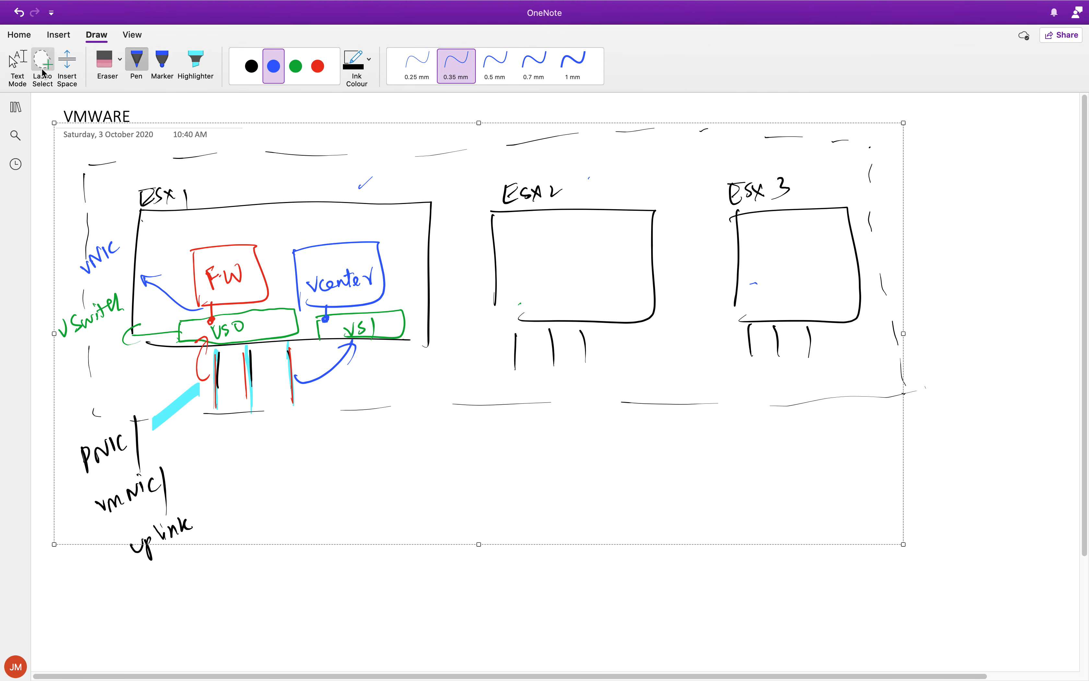
click(136, 63)
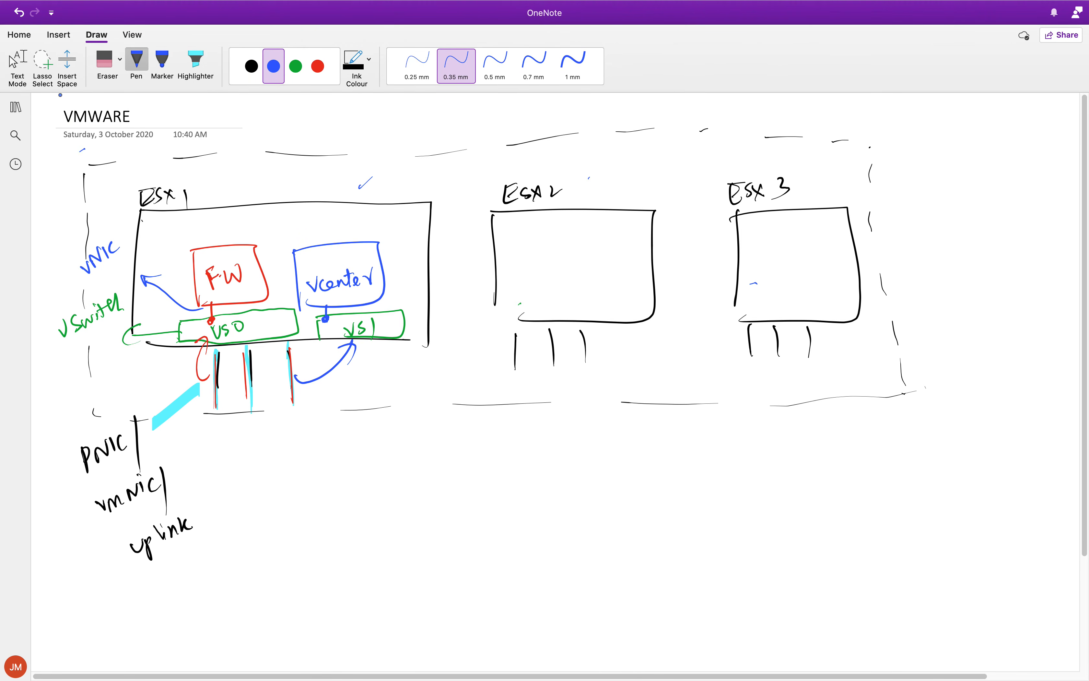
Delete the three-host diagram from the page and erase the leftover ink strokes.
click(42, 63)
mouse_move(82, 143)
mouse_down()
mouse_move(214, 550)
mouse_move(797, 219)
mouse_move(112, 180)
mouse_move(86, 148)
mouse_up()
key(Delete)
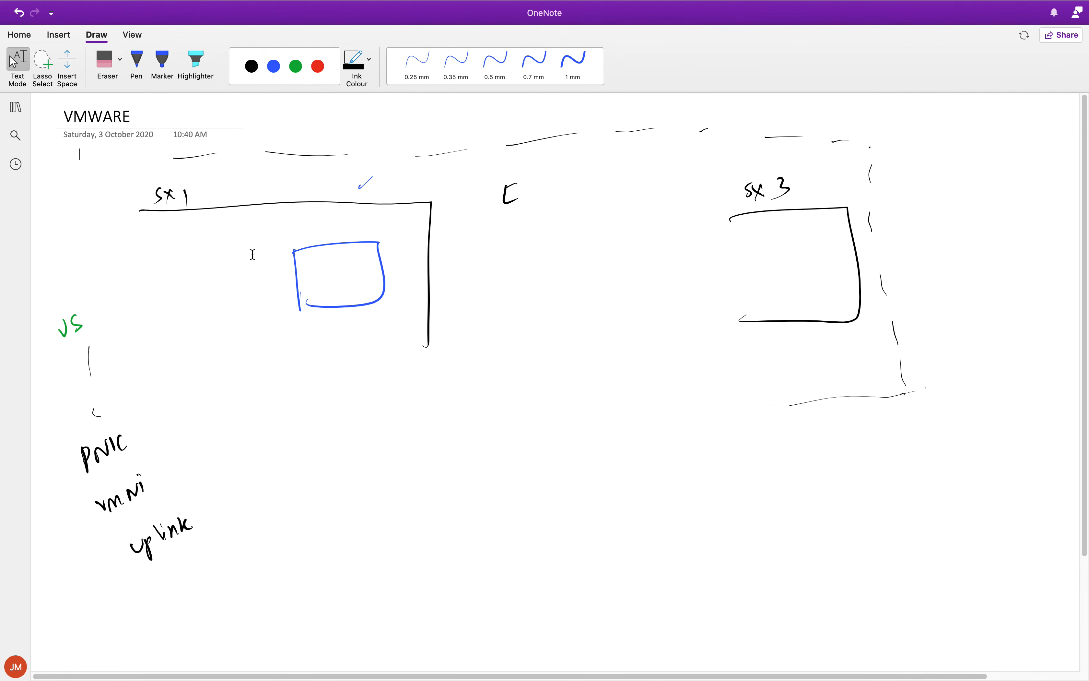
click(137, 63)
click(104, 61)
mouse_move(76, 341)
mouse_down()
mouse_move(103, 322)
mouse_move(109, 494)
mouse_move(182, 534)
mouse_move(190, 192)
mouse_move(357, 133)
mouse_move(362, 268)
mouse_move(522, 160)
mouse_move(427, 161)
mouse_move(886, 164)
mouse_move(895, 146)
mouse_move(879, 234)
mouse_move(883, 348)
mouse_move(916, 382)
mouse_move(724, 407)
mouse_move(815, 188)
mouse_up()
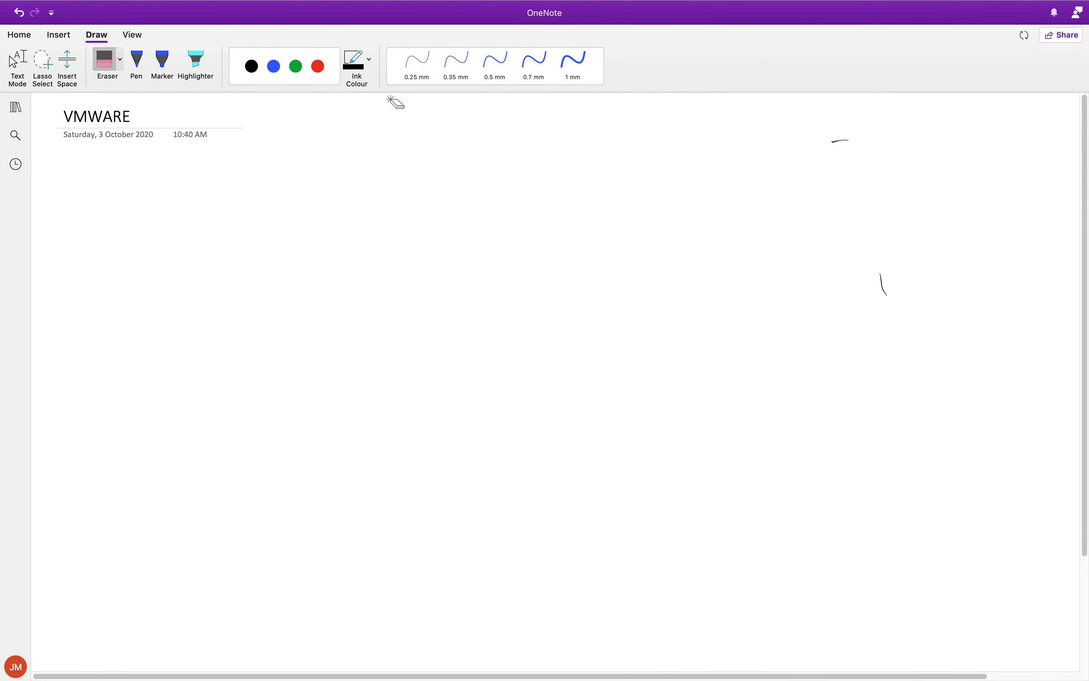
Draw a large black rectangle across the page and label it Esxi01 with an underline above its upper edge.
click(136, 61)
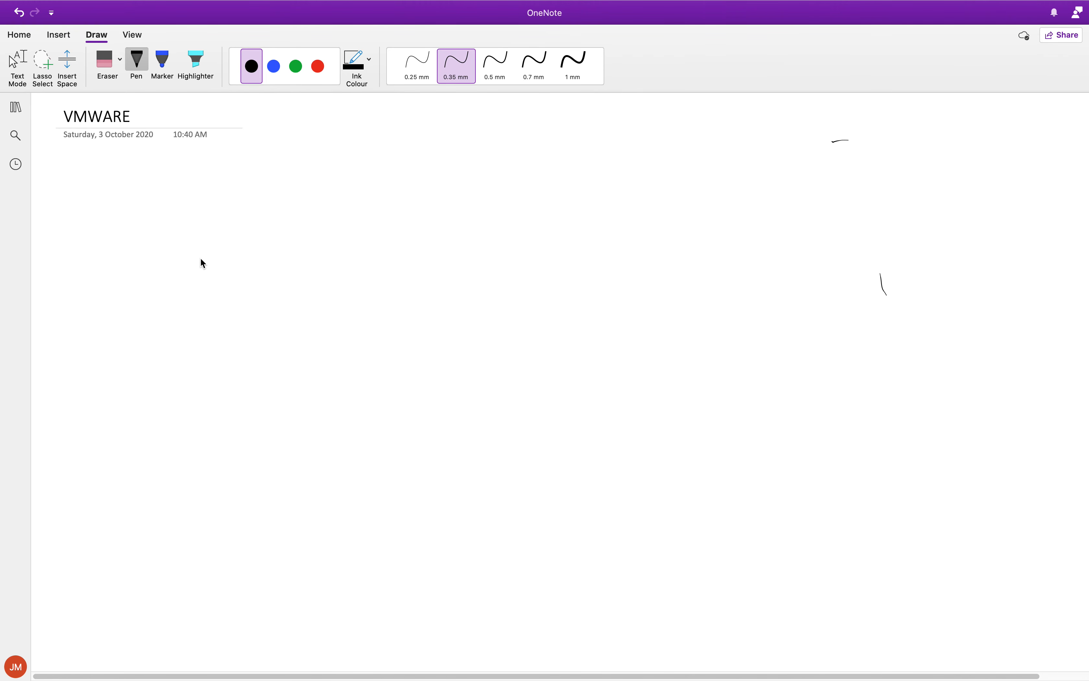
mouse_move(182, 205)
mouse_down()
mouse_move(182, 504)
mouse_move(809, 180)
mouse_move(856, 533)
mouse_move(201, 562)
mouse_up()
drag(175, 486, 201, 564)
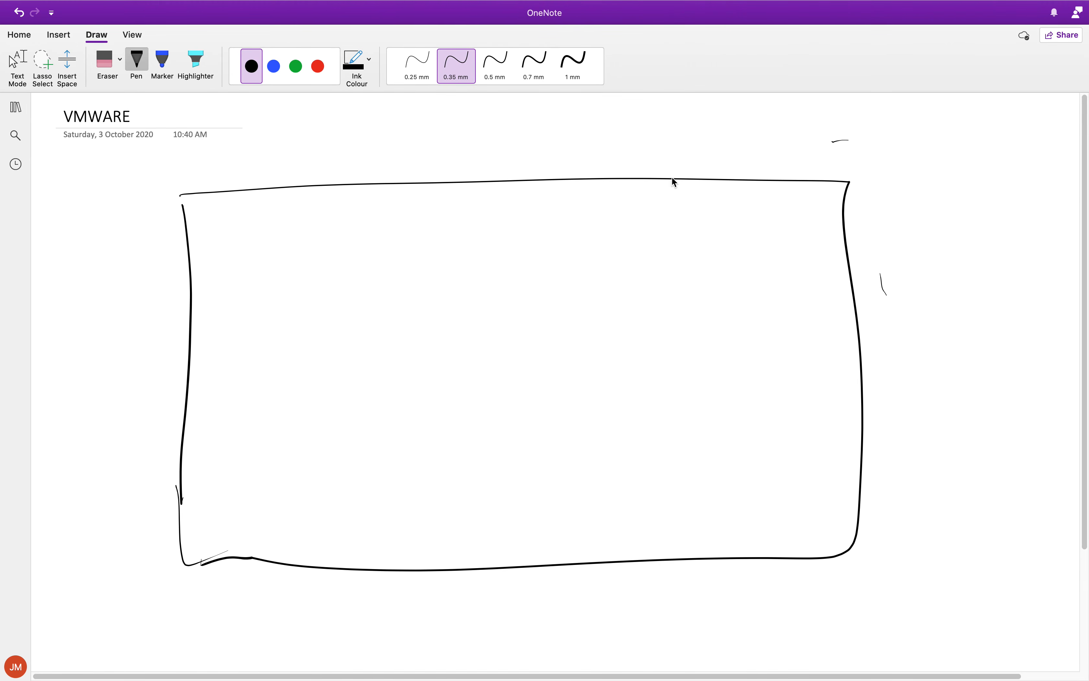
mouse_move(708, 144)
mouse_down()
mouse_move(718, 168)
mouse_move(754, 163)
mouse_up()
drag(754, 142, 745, 165)
mouse_move(764, 152)
mouse_down()
mouse_move(765, 161)
mouse_move(769, 138)
mouse_up()
drag(789, 143, 788, 145)
drag(795, 136, 796, 166)
mouse_move(735, 172)
mouse_down()
mouse_move(801, 168)
mouse_move(734, 182)
mouse_up()
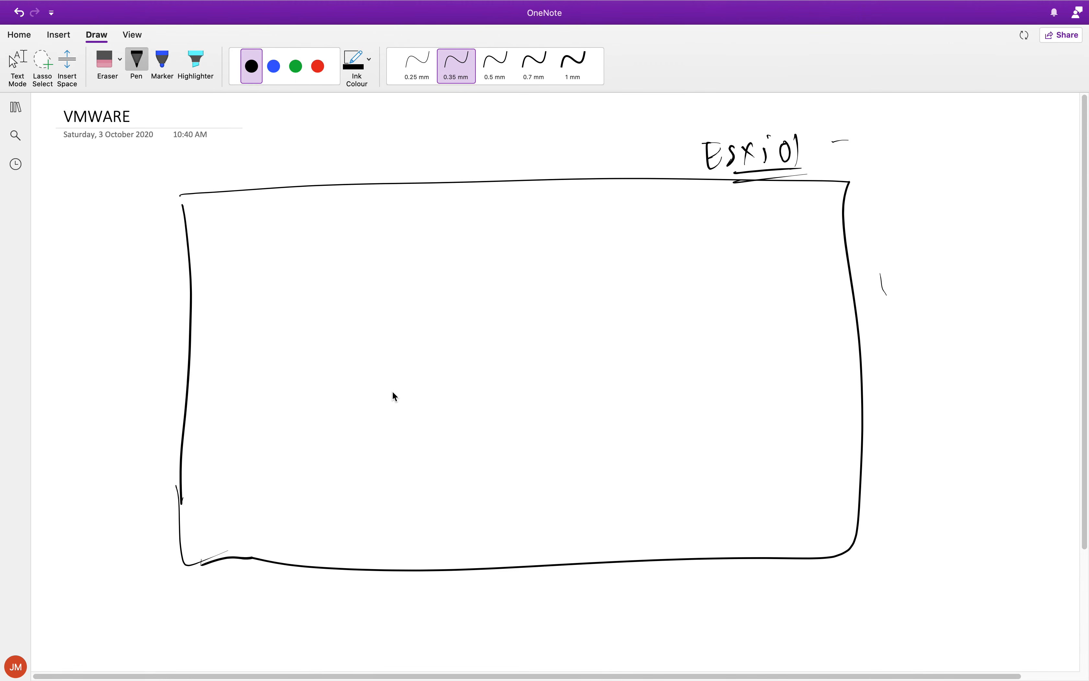
Draw a red box labelled FW in the left half of the Esxi01 rectangle.
click(317, 66)
drag(316, 280, 322, 375)
mouse_move(315, 289)
mouse_down()
mouse_move(350, 284)
mouse_move(344, 360)
mouse_up()
drag(335, 320, 340, 342)
drag(335, 319, 354, 324)
mouse_move(356, 317)
mouse_down()
mouse_move(377, 316)
mouse_move(379, 304)
mouse_up()
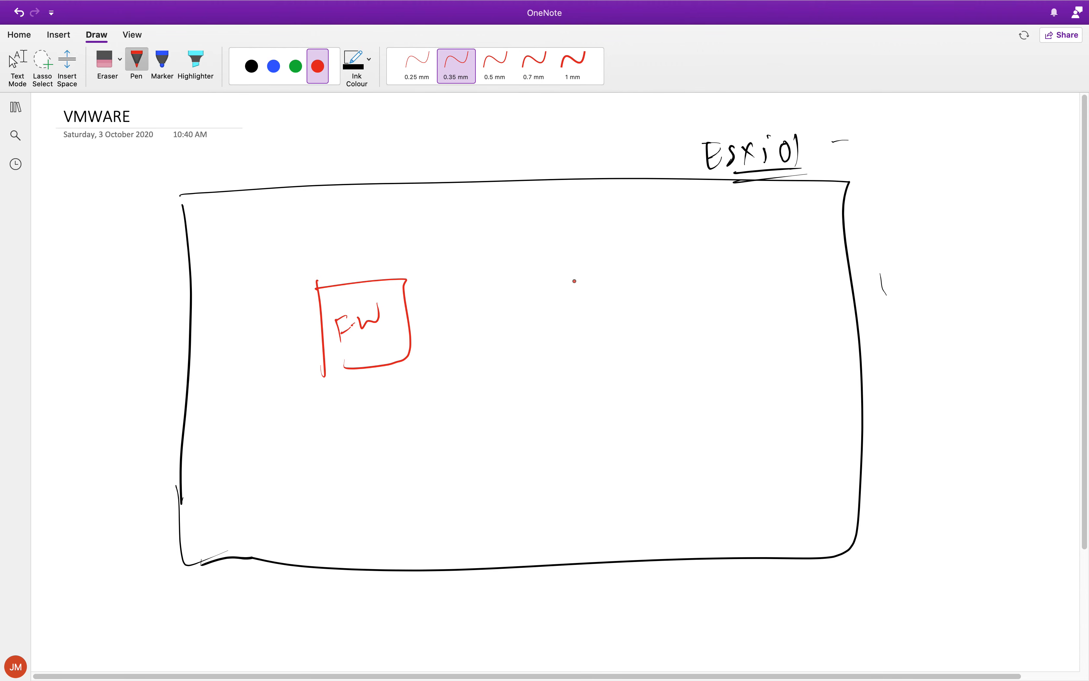
Draw a blue box labelled vCenter in the right half of the Esxi01 rectangle.
click(273, 66)
drag(559, 283, 567, 357)
mouse_move(564, 279)
mouse_down()
mouse_move(664, 268)
mouse_move(578, 366)
mouse_up()
click(572, 327)
drag(572, 320, 647, 324)
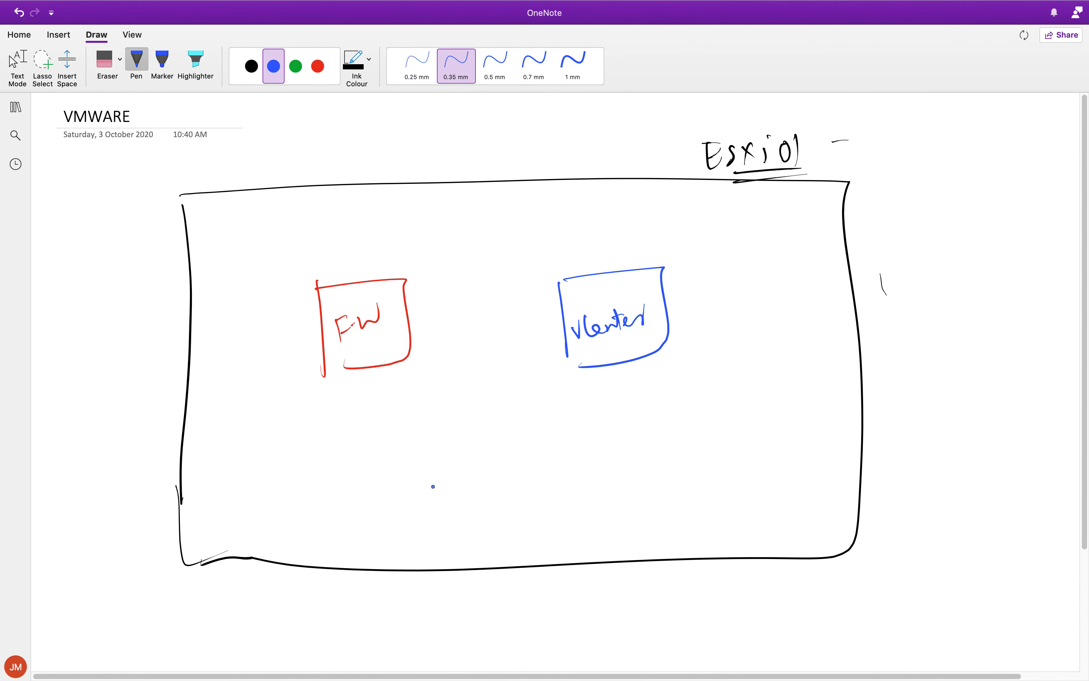
Draw two green boxes beneath FW and vCenter and label them VS0 and VS1.
click(295, 66)
mouse_move(317, 446)
mouse_down()
mouse_move(324, 484)
mouse_move(494, 457)
mouse_up()
mouse_move(494, 460)
mouse_down()
mouse_move(350, 481)
mouse_move(379, 455)
mouse_move(379, 469)
mouse_up()
click(383, 454)
mouse_move(394, 454)
mouse_down()
mouse_move(398, 466)
mouse_move(392, 453)
mouse_up()
drag(588, 424, 597, 457)
mouse_move(594, 424)
mouse_down()
mouse_move(735, 426)
mouse_move(614, 460)
mouse_up()
drag(628, 441, 645, 452)
drag(660, 426, 659, 458)
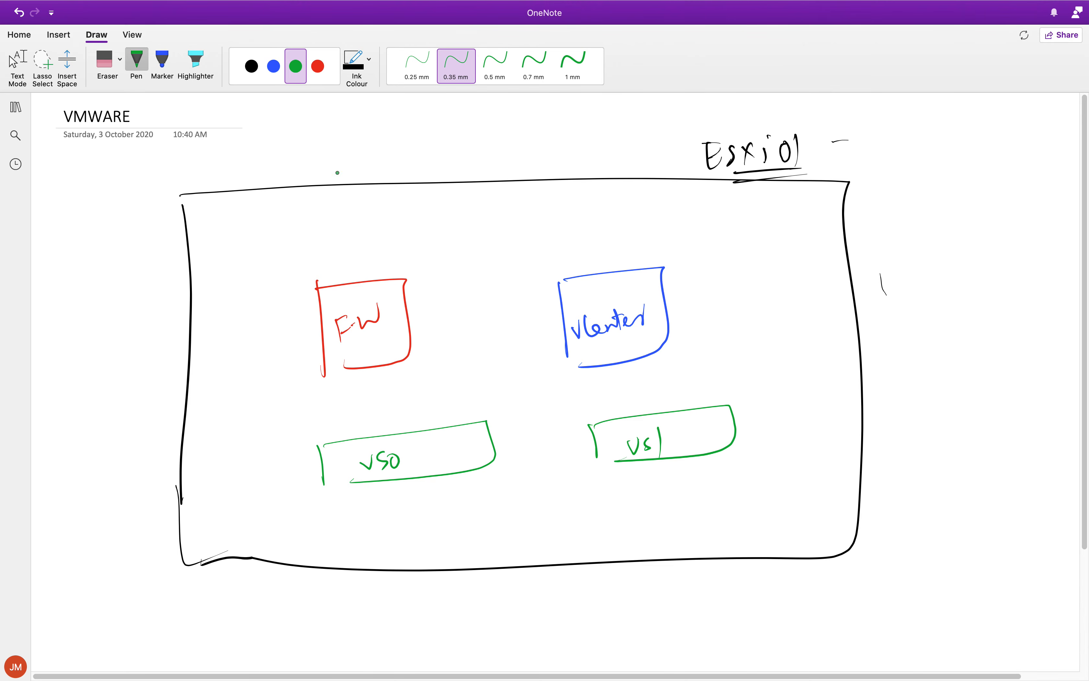
Connect both the FW and vCenter boxes to VS0 with blue lines ending in dots.
click(273, 74)
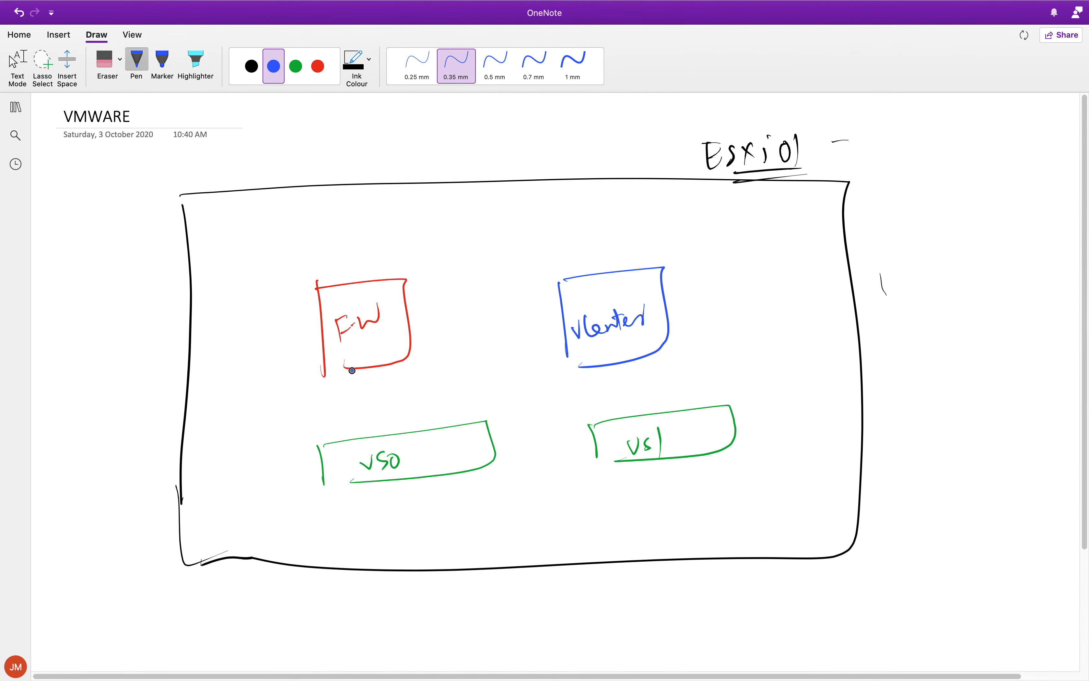
drag(351, 370, 361, 440)
drag(609, 367, 621, 417)
click(621, 419)
key(super+z)
mouse_move(594, 370)
mouse_down()
mouse_move(532, 397)
mouse_move(393, 405)
mouse_move(400, 439)
mouse_up()
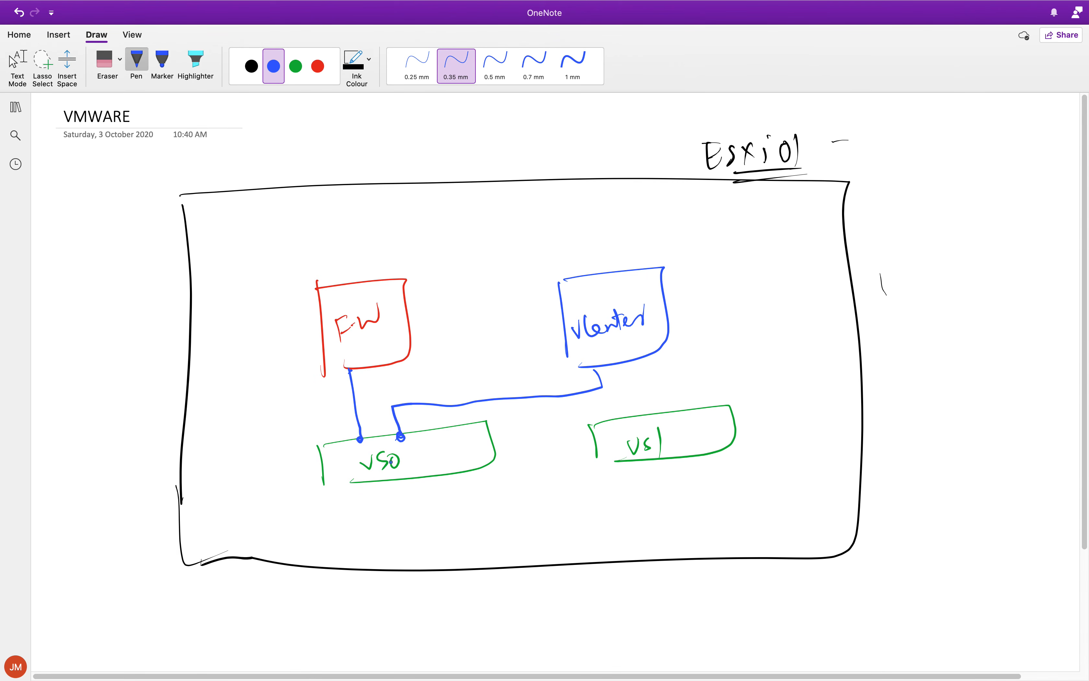
Draw a red dashed line from the FW box across to VS1, ending in a red dot.
click(296, 66)
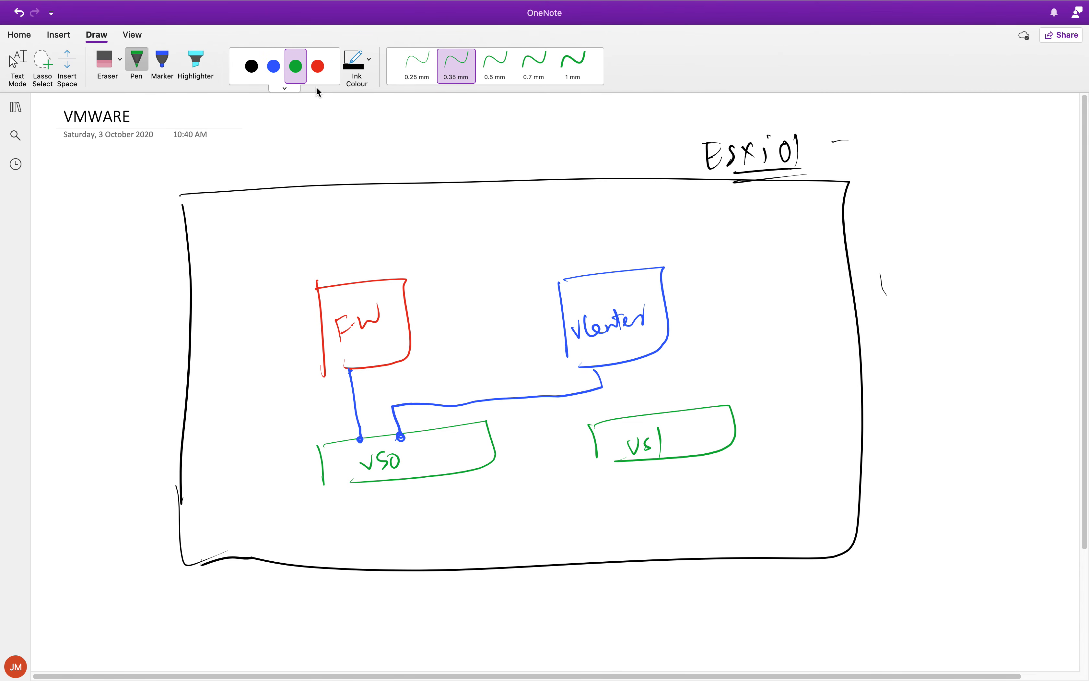
click(317, 67)
mouse_move(394, 362)
mouse_down()
mouse_move(395, 378)
mouse_move(416, 381)
mouse_up()
drag(424, 381, 437, 380)
drag(440, 380, 476, 376)
drag(487, 378, 511, 374)
mouse_move(525, 375)
mouse_down()
mouse_move(618, 367)
mouse_move(635, 387)
mouse_move(637, 418)
mouse_up()
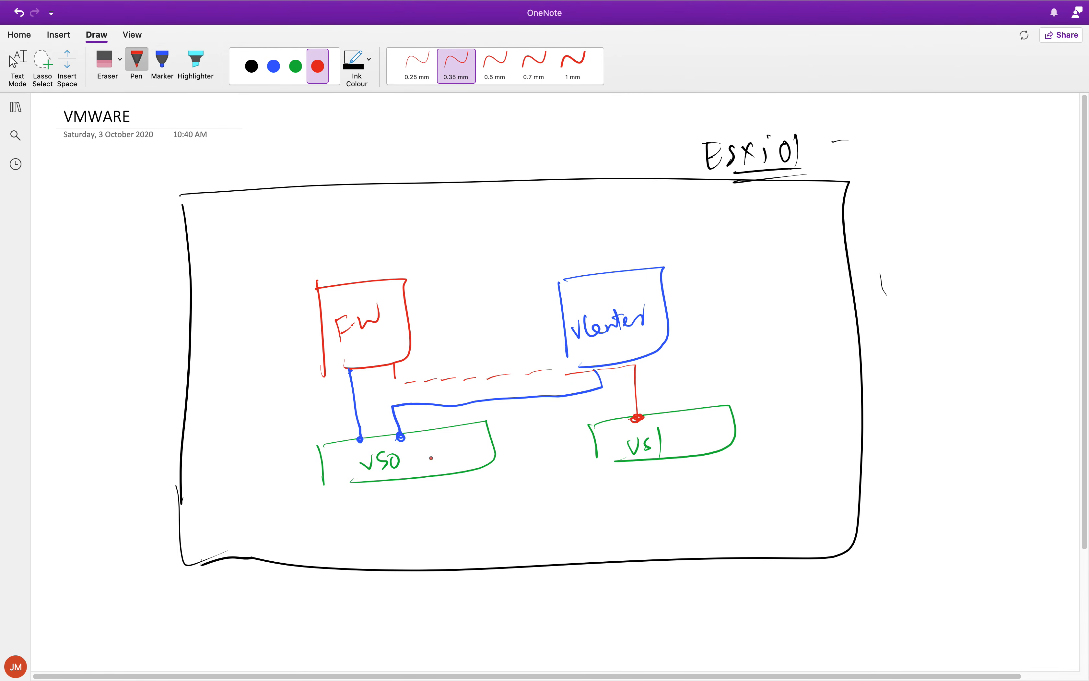
Draw three black vertical lines beneath the Esxi01 rectangle and circle the first two as a pair.
click(252, 66)
drag(423, 580, 438, 647)
drag(489, 568, 505, 633)
drag(580, 575, 599, 632)
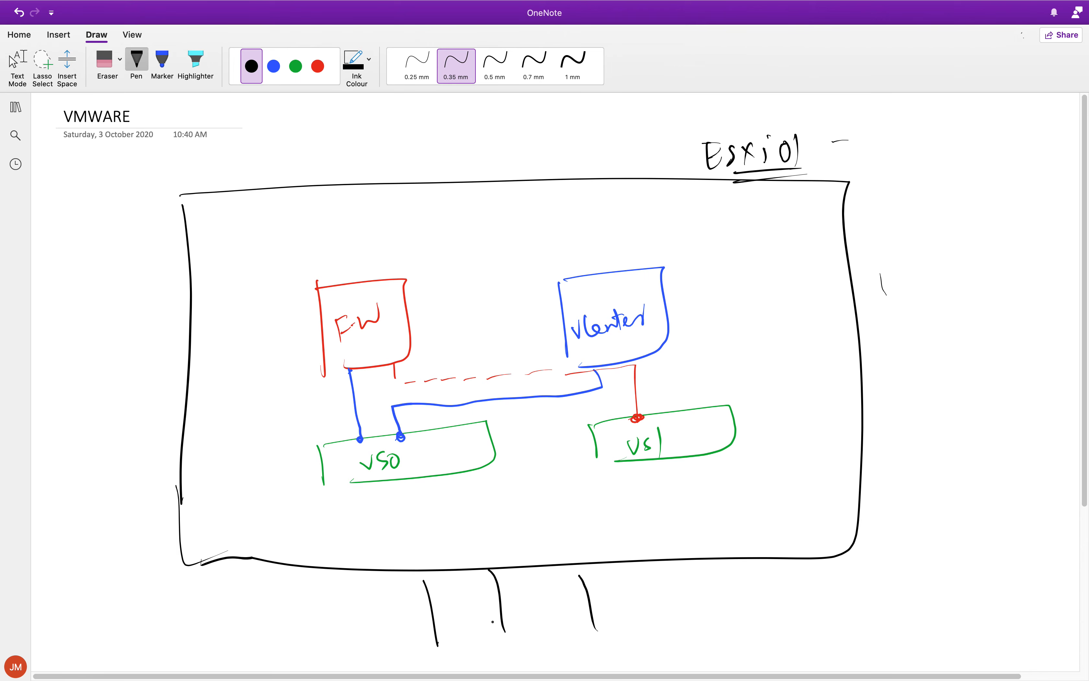
drag(419, 576, 423, 582)
drag(435, 641, 440, 646)
mouse_move(501, 619)
mouse_down()
mouse_move(506, 647)
mouse_move(454, 615)
mouse_move(511, 608)
mouse_up()
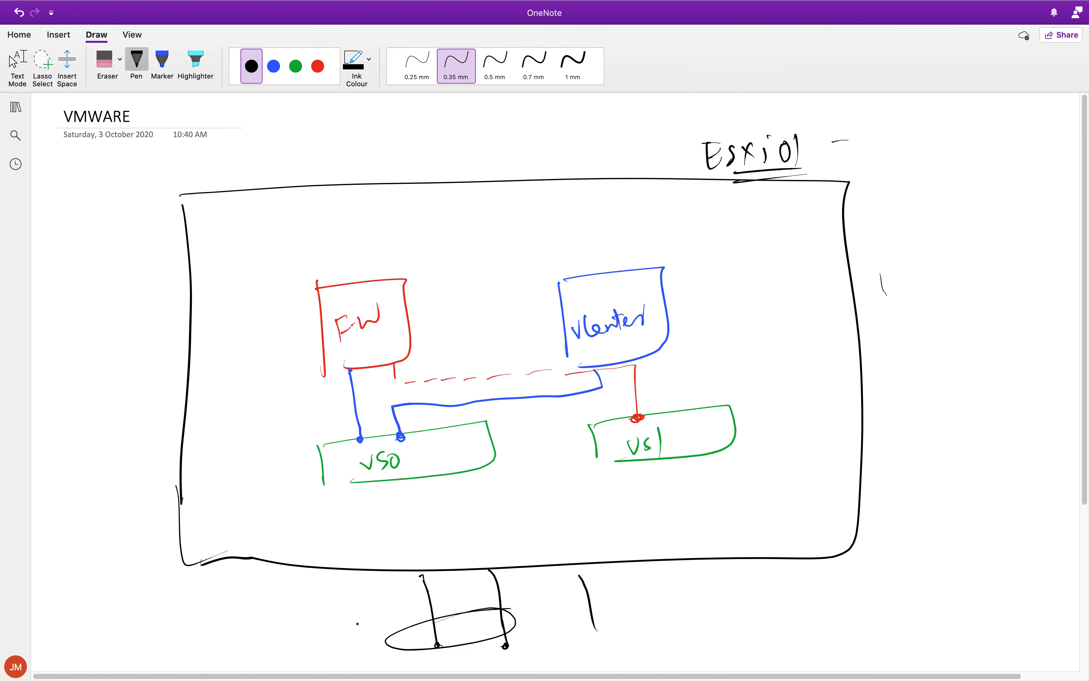
Label the circled pair of lines LAN with a double underline and the third line WAN.
mouse_move(343, 614)
mouse_down()
mouse_move(376, 624)
mouse_move(392, 605)
mouse_up()
drag(356, 645, 394, 613)
drag(367, 650, 426, 616)
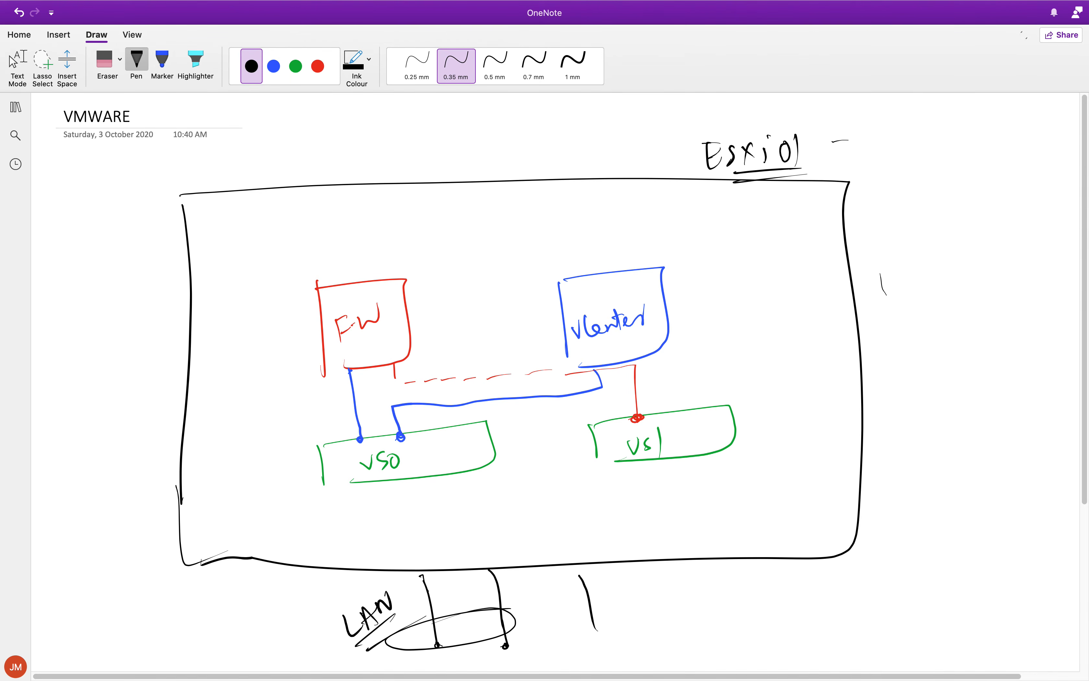
mouse_move(599, 591)
mouse_down()
mouse_move(639, 588)
mouse_move(649, 604)
mouse_up()
Link VS1 to the WAN line in red and VS0 to both LAN lines in black.
click(317, 66)
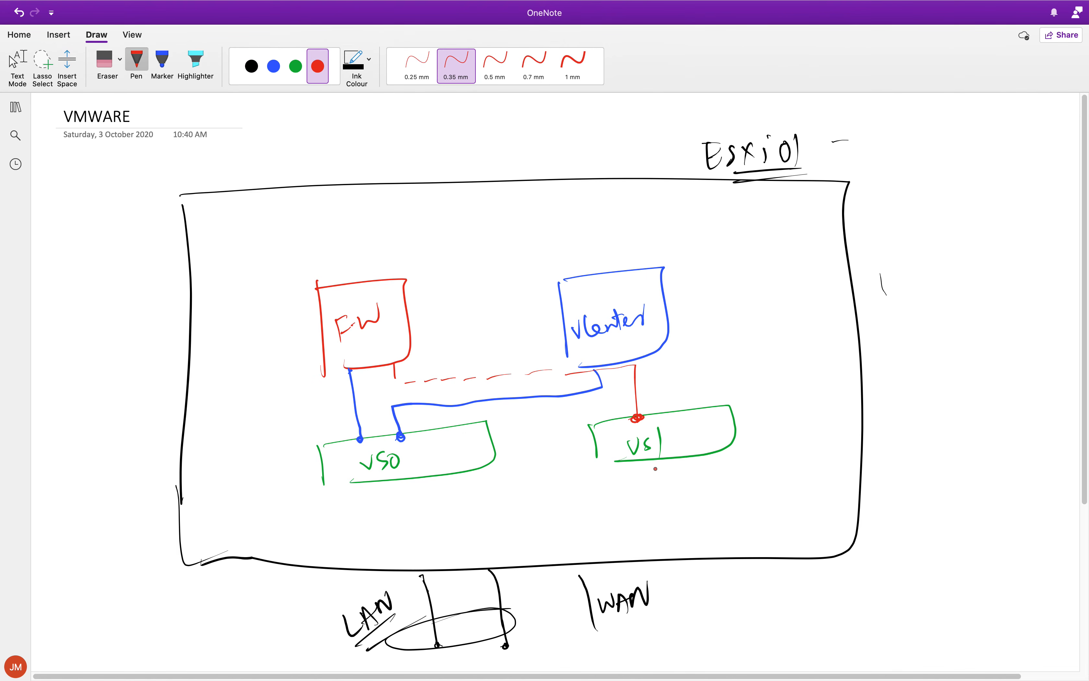
mouse_move(645, 461)
mouse_down()
mouse_move(636, 504)
mouse_move(588, 521)
mouse_move(591, 570)
mouse_up()
mouse_move(584, 586)
mouse_down()
mouse_move(588, 639)
mouse_move(639, 629)
mouse_up()
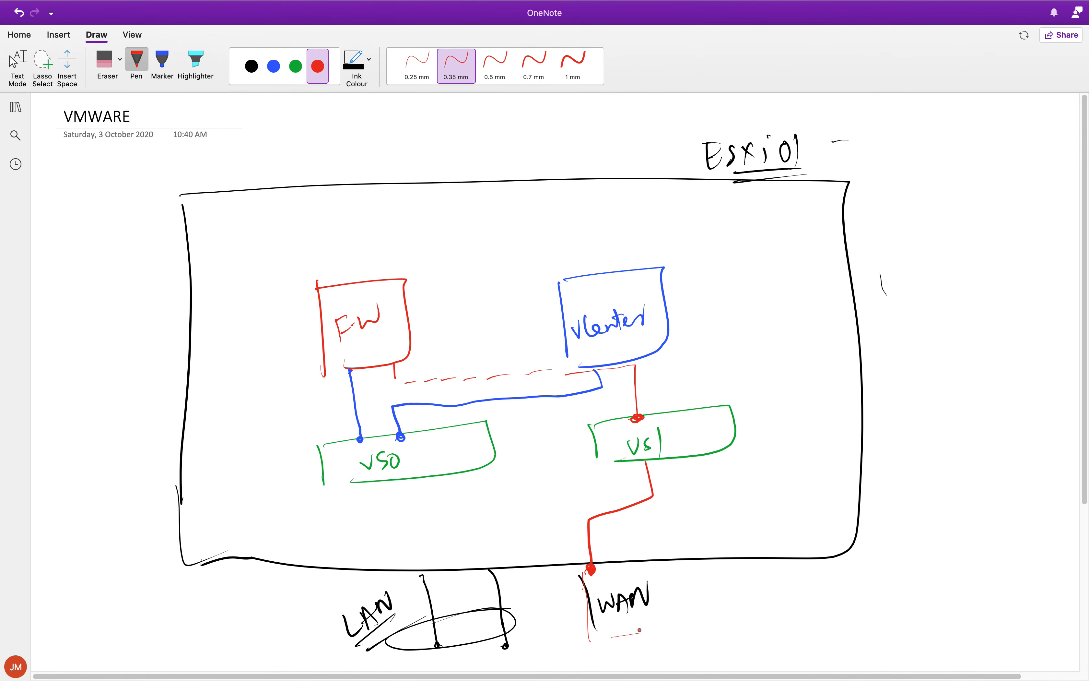
click(251, 66)
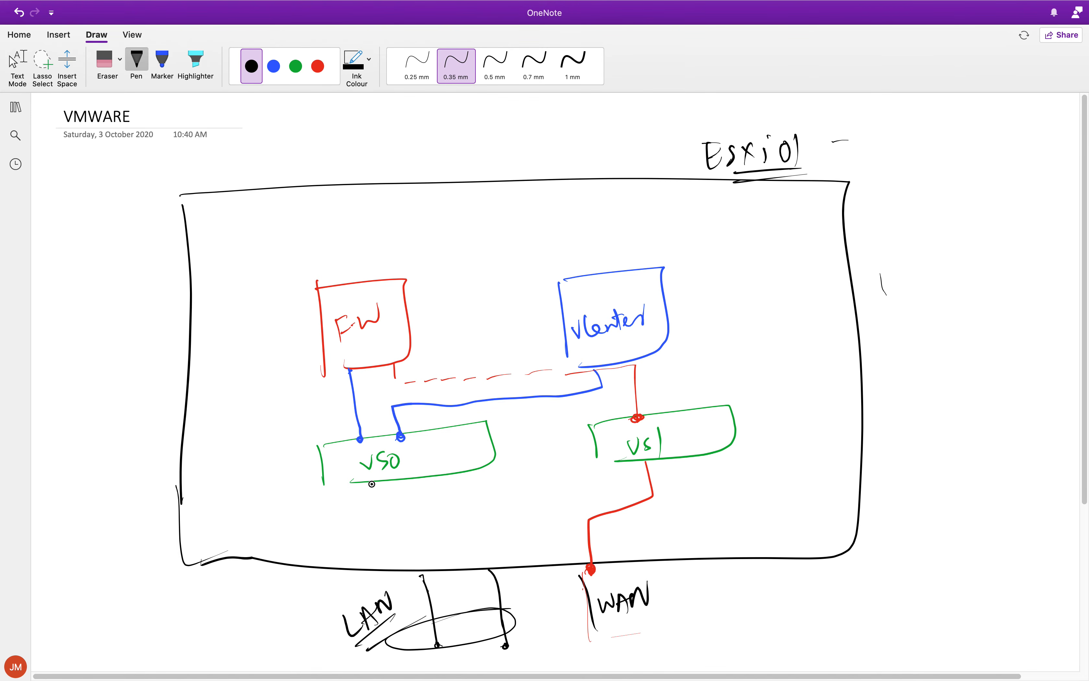
mouse_move(371, 484)
mouse_down()
mouse_move(424, 575)
mouse_move(418, 540)
mouse_up()
drag(442, 477, 485, 577)
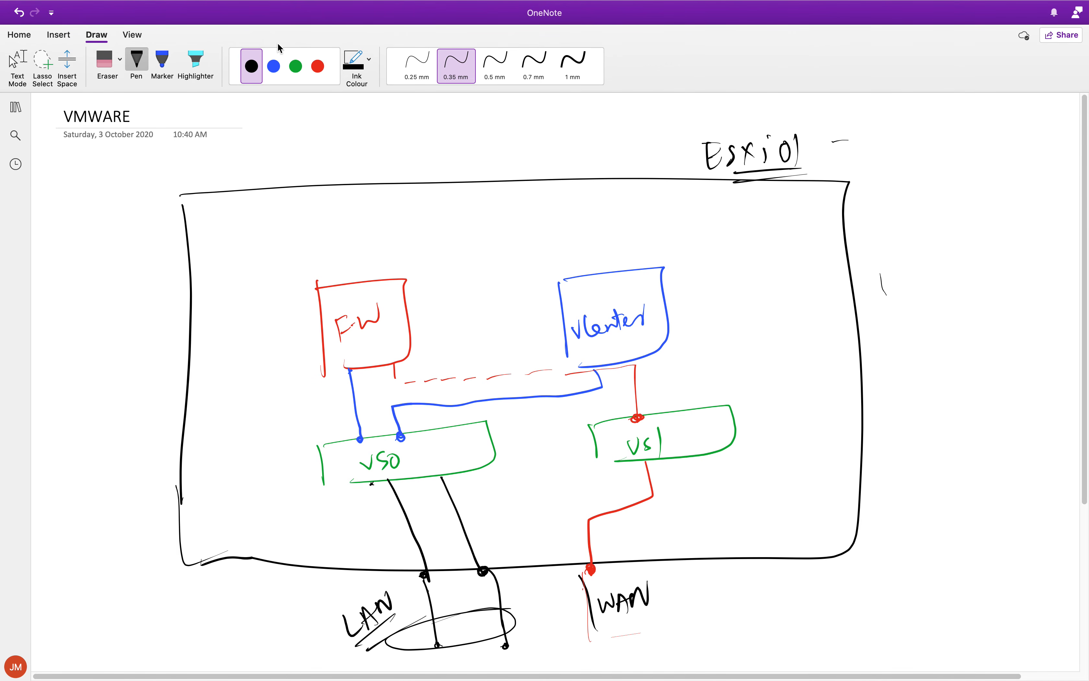
Add blue callout arrows labelling the VS0 box vSwitch and its LAN link PNIC, underlining PNIC twice.
click(273, 66)
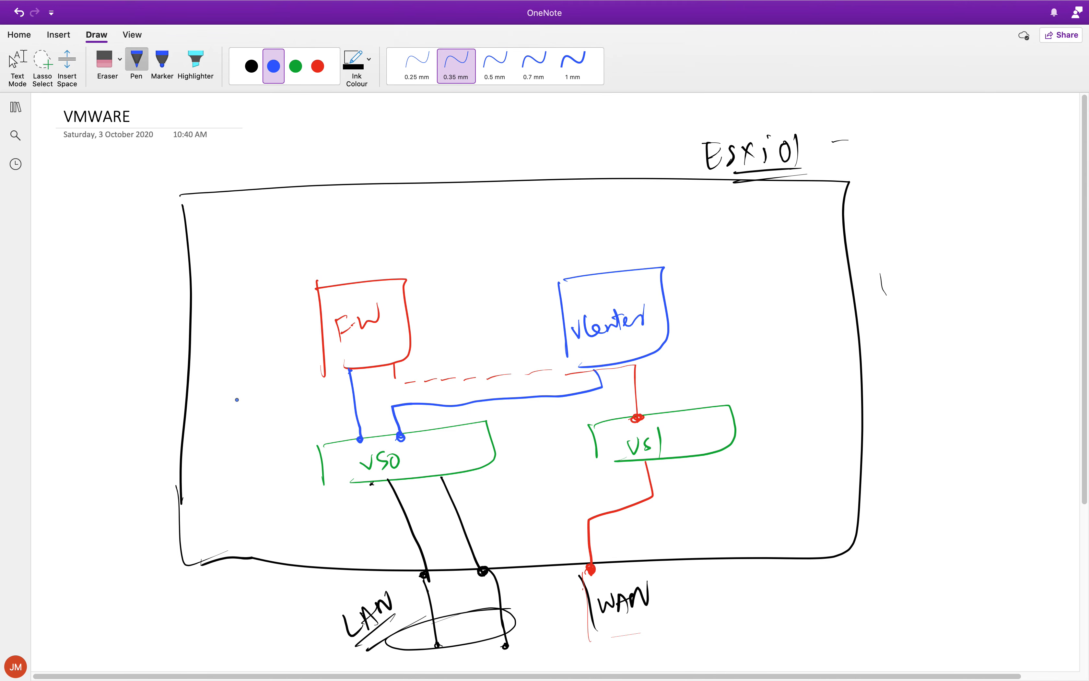
mouse_move(320, 468)
mouse_down()
mouse_move(138, 477)
mouse_move(151, 485)
mouse_up()
mouse_move(62, 478)
mouse_down()
mouse_move(80, 481)
mouse_move(116, 450)
mouse_move(134, 464)
mouse_up()
mouse_move(399, 510)
mouse_down()
mouse_move(273, 587)
mouse_move(295, 588)
mouse_up()
mouse_move(125, 622)
mouse_down()
mouse_move(120, 640)
mouse_move(130, 621)
mouse_up()
mouse_move(135, 631)
mouse_down()
mouse_move(169, 623)
mouse_move(133, 643)
mouse_move(171, 626)
mouse_up()
drag(133, 656, 185, 631)
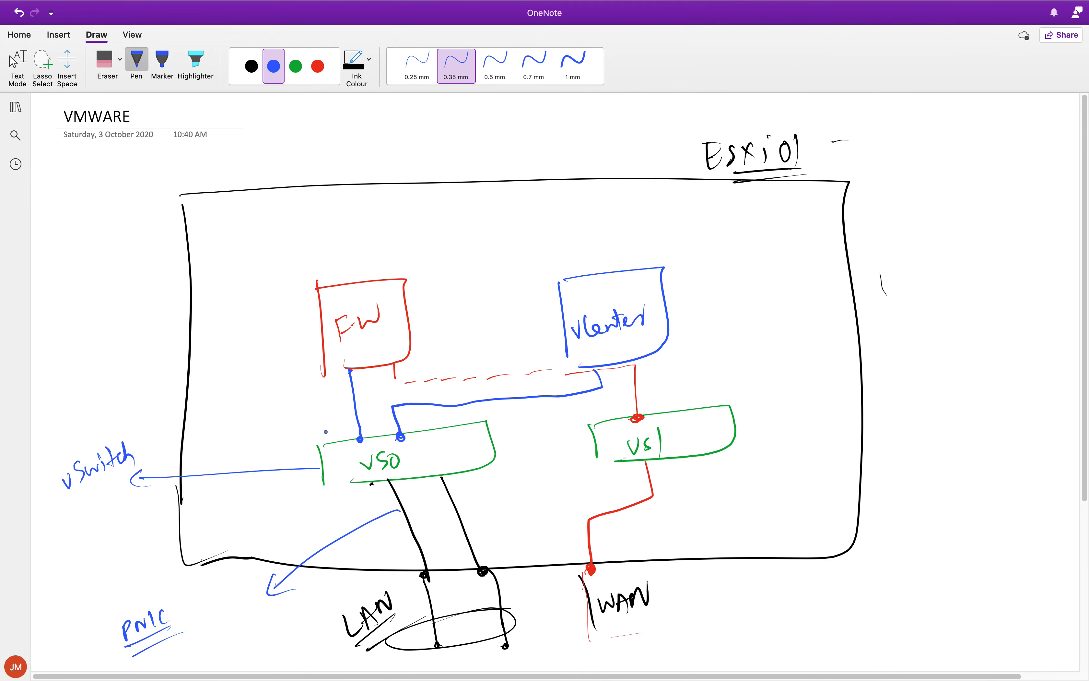
Mark the two LAN connection points with blue dots and label the FW box's connection point vNIC with a blue arrow.
drag(427, 572, 422, 577)
drag(490, 571, 483, 577)
mouse_move(350, 369)
mouse_down()
mouse_move(165, 325)
mouse_move(184, 329)
mouse_up()
mouse_move(75, 315)
mouse_down()
mouse_move(111, 292)
mouse_move(132, 295)
mouse_up()
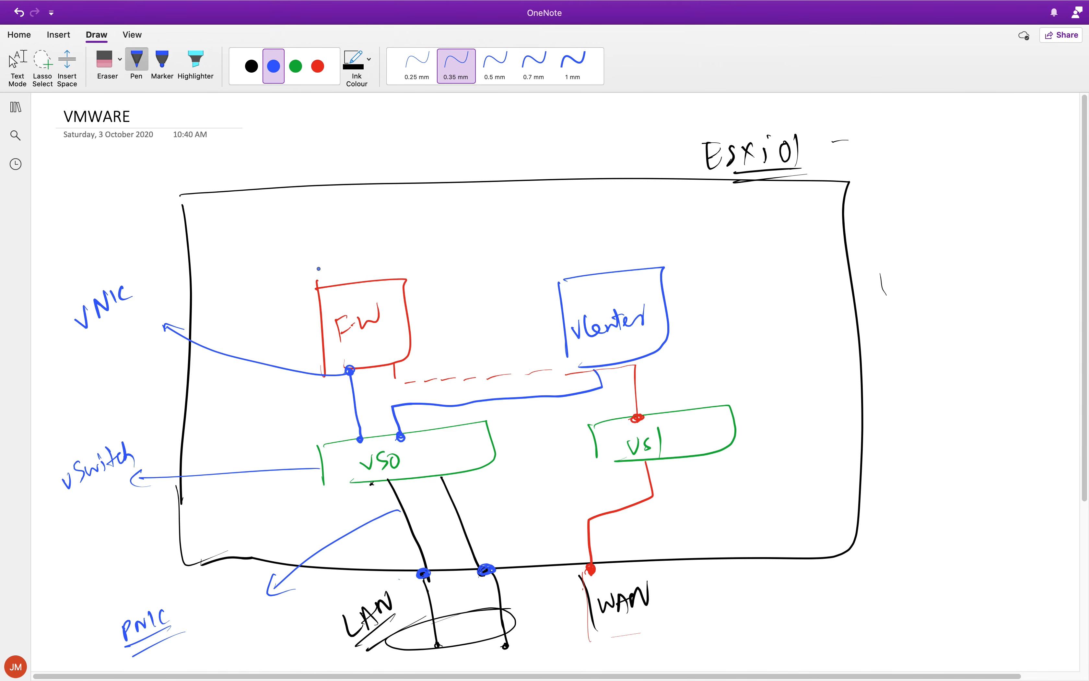
Highlight the two blue connection points on the VS0 box in yellow and circle them with the blue pen.
click(207, 66)
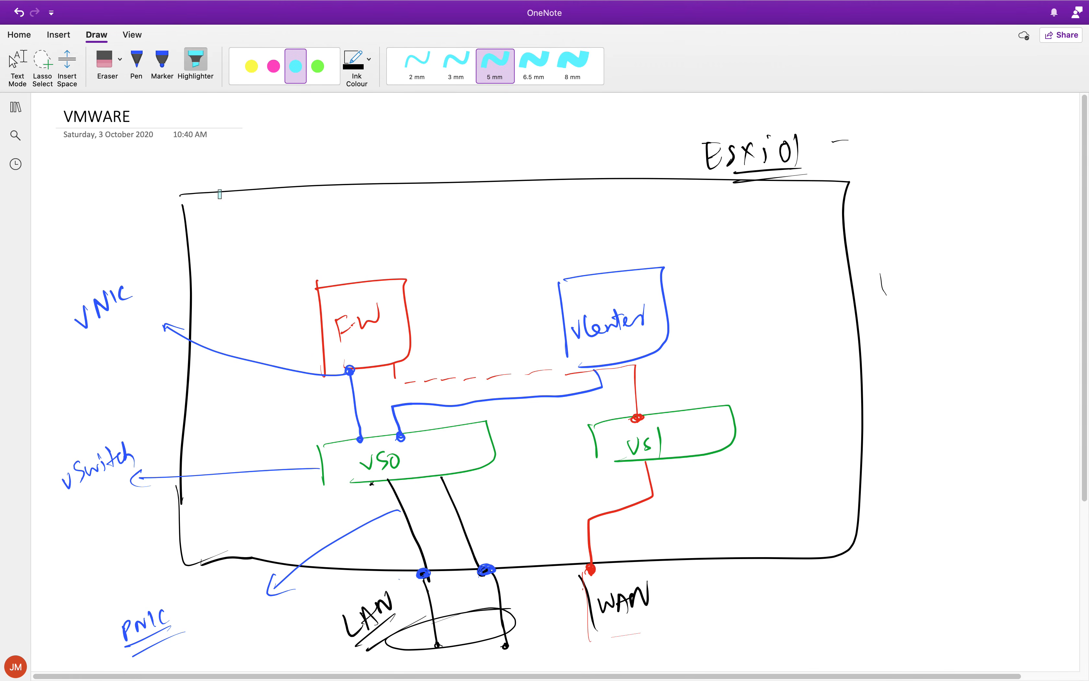
click(251, 66)
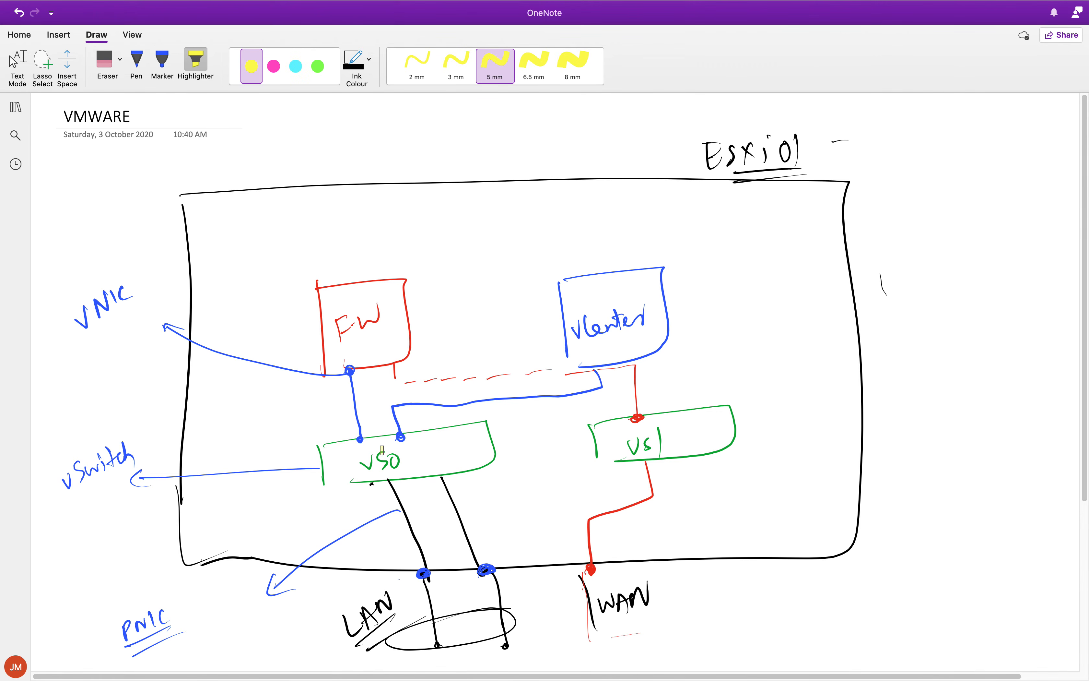
mouse_move(349, 422)
mouse_down()
mouse_move(376, 419)
mouse_move(405, 439)
mouse_move(342, 457)
mouse_up()
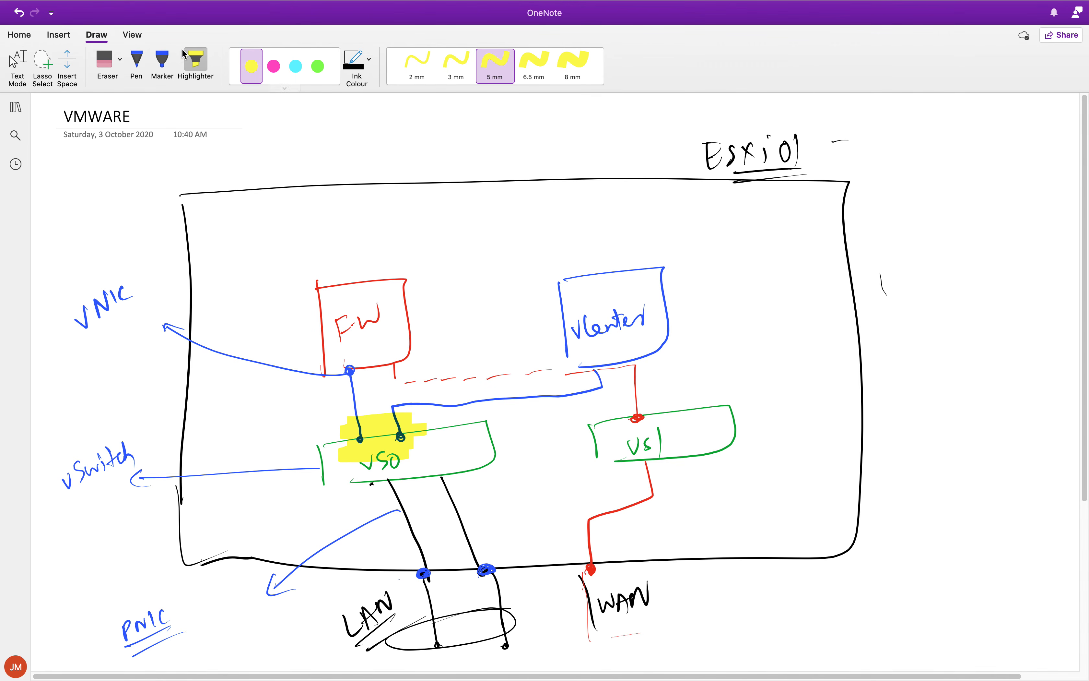
click(136, 63)
mouse_move(403, 411)
mouse_down()
mouse_move(335, 434)
mouse_move(405, 416)
mouse_up()
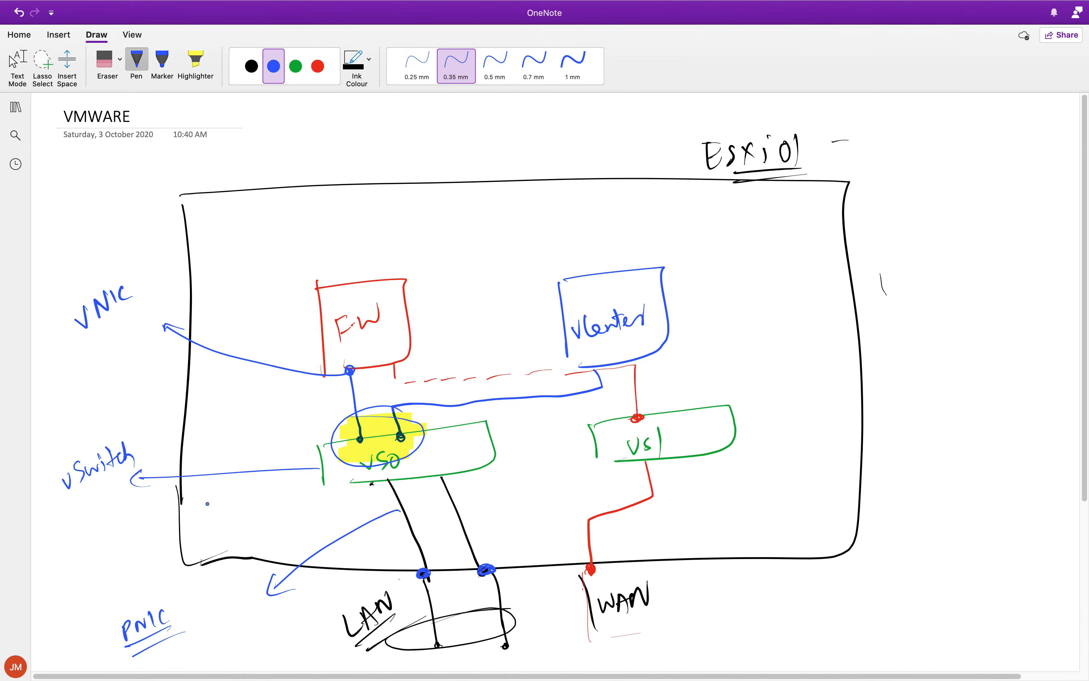
Add a blue arrow labelling the circled area Port group, double-underlined, with arrows from the label to the words traffic and security.
mouse_move(343, 438)
mouse_down()
mouse_move(226, 323)
mouse_move(210, 240)
mouse_move(214, 219)
mouse_move(247, 200)
mouse_move(276, 219)
mouse_move(312, 176)
mouse_up()
mouse_move(251, 233)
mouse_down()
mouse_move(315, 200)
mouse_move(326, 207)
mouse_up()
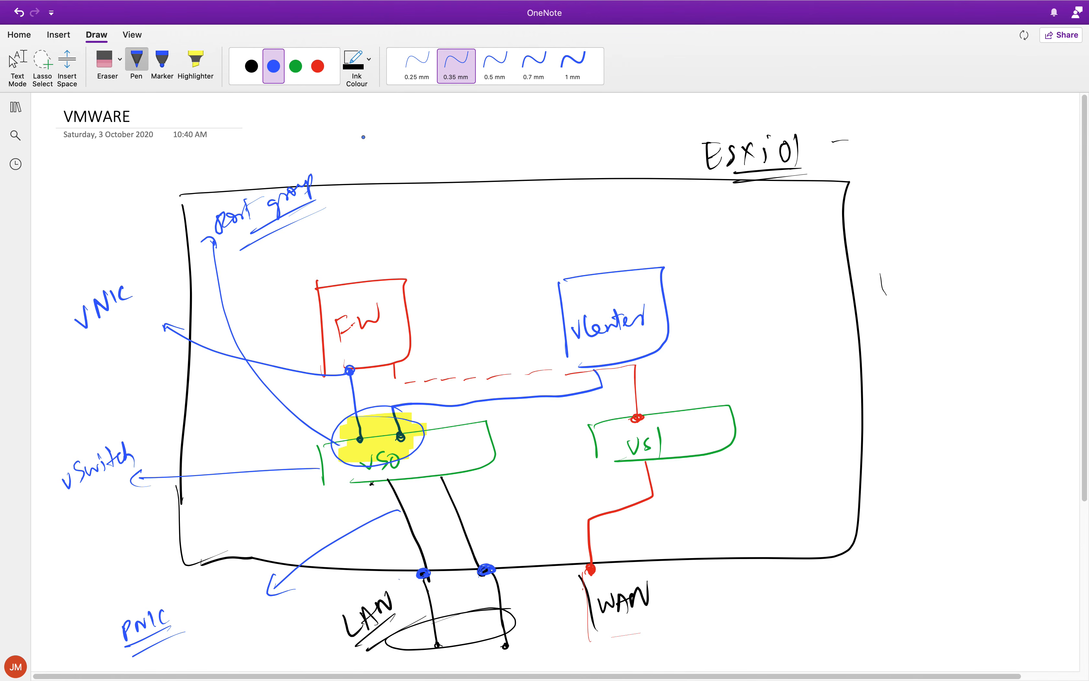
mouse_move(317, 195)
mouse_down()
mouse_move(355, 153)
mouse_move(355, 164)
mouse_move(368, 155)
mouse_up()
drag(365, 144, 393, 144)
drag(397, 120, 399, 142)
drag(425, 129, 425, 143)
mouse_move(334, 202)
mouse_down()
mouse_move(385, 201)
mouse_move(459, 168)
mouse_move(458, 182)
mouse_up()
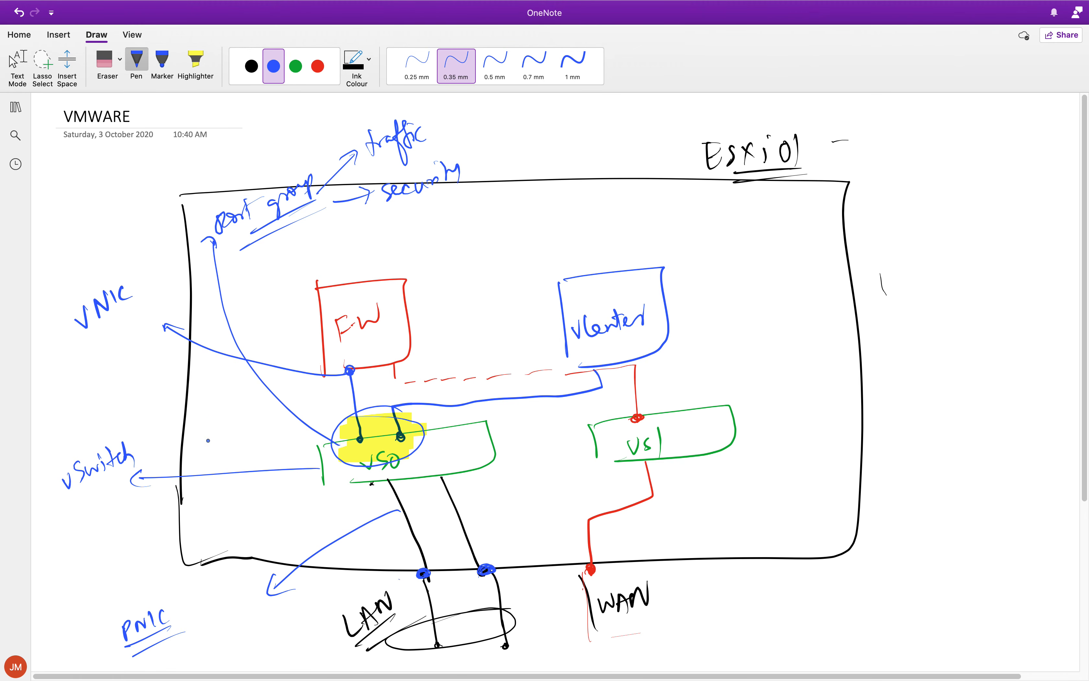
click(93, 334)
click(89, 513)
click(165, 653)
drag(857, 359, 862, 359)
Link the host box's edge to the circled port group with a red line ending in a dot, and label it vKernel NIC, underlined.
click(317, 67)
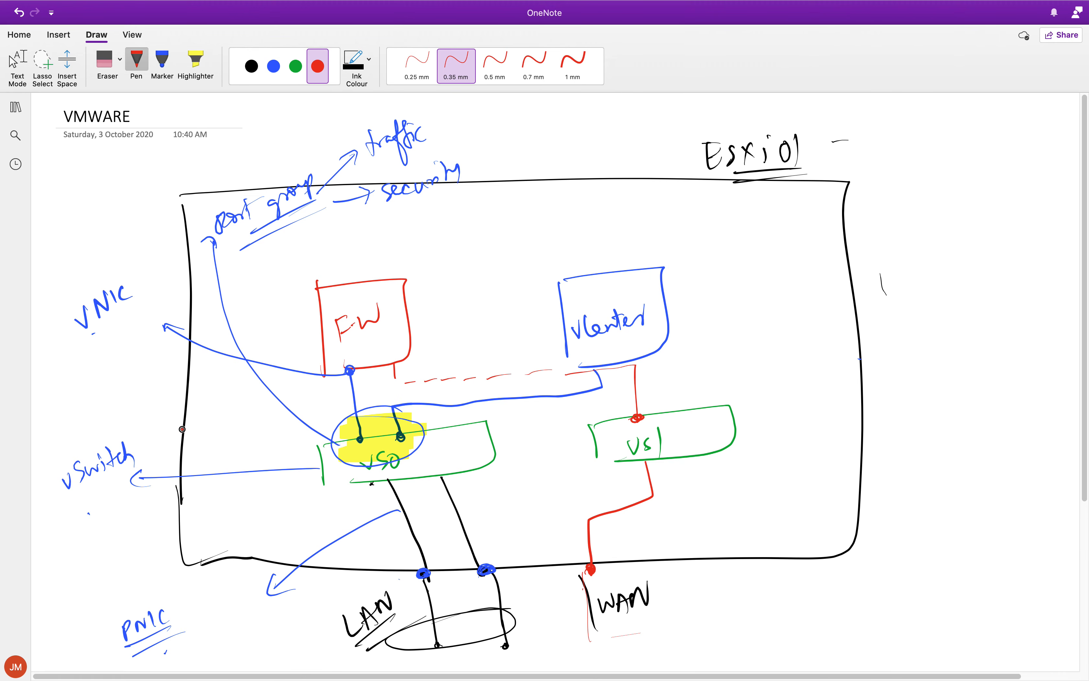
drag(182, 429, 178, 430)
mouse_move(181, 430)
mouse_down()
mouse_move(337, 412)
mouse_move(335, 447)
mouse_move(317, 449)
mouse_up()
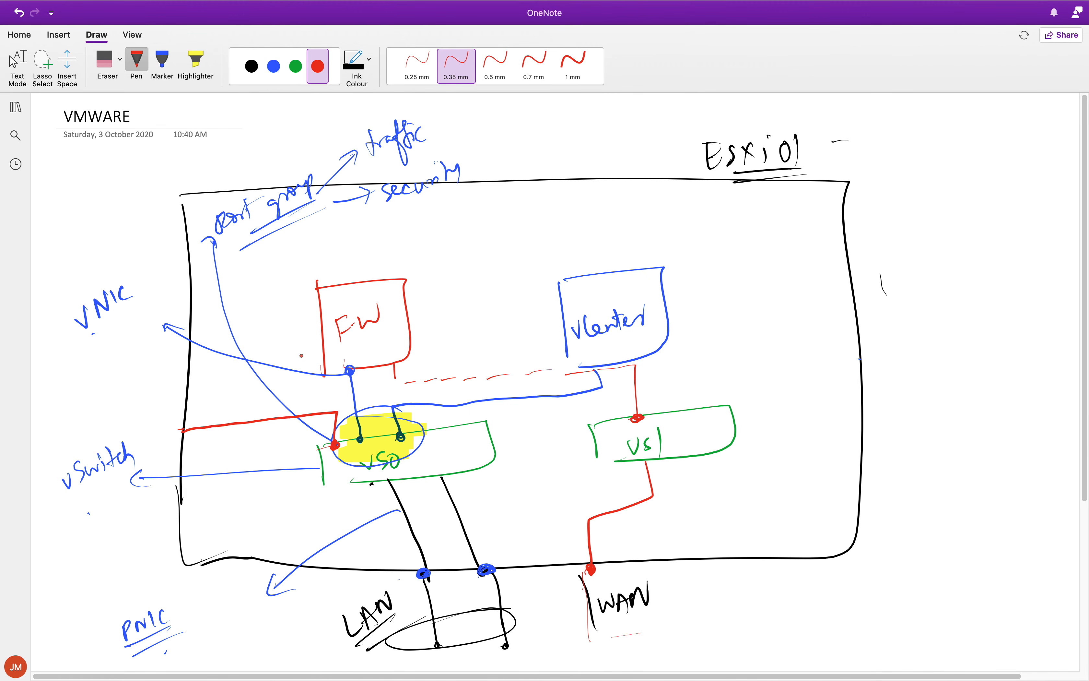
mouse_move(197, 413)
mouse_down()
mouse_move(265, 414)
mouse_move(278, 400)
mouse_move(281, 412)
mouse_up()
mouse_move(292, 399)
mouse_down()
mouse_move(295, 408)
mouse_move(212, 437)
mouse_up()
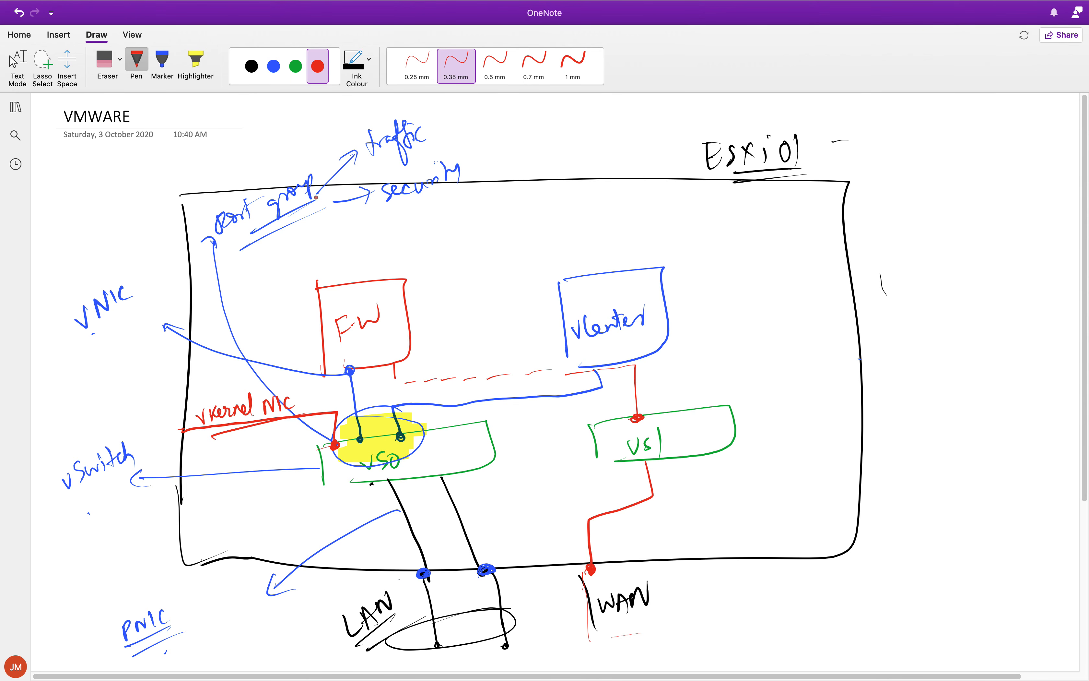
Highlight the Port group, vNIC, vSwitch, PNIC and vKernel NIC labels in yellow.
click(195, 61)
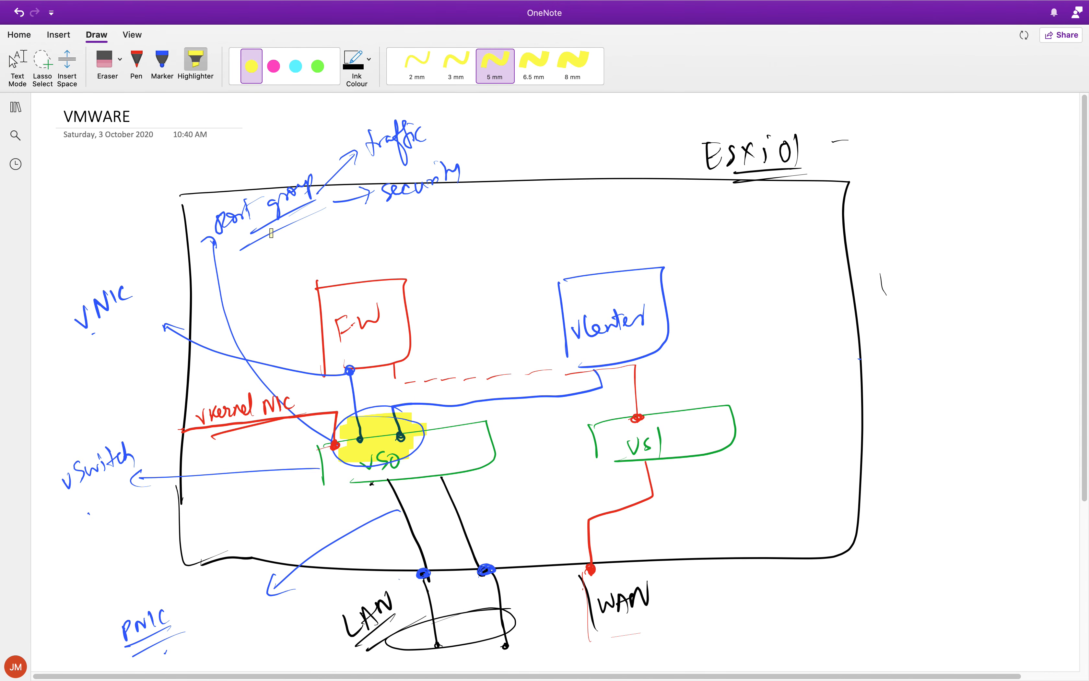
mouse_move(212, 237)
mouse_down()
mouse_move(294, 173)
mouse_move(360, 190)
mouse_up()
mouse_move(83, 327)
mouse_down()
mouse_move(135, 272)
mouse_move(184, 283)
mouse_up()
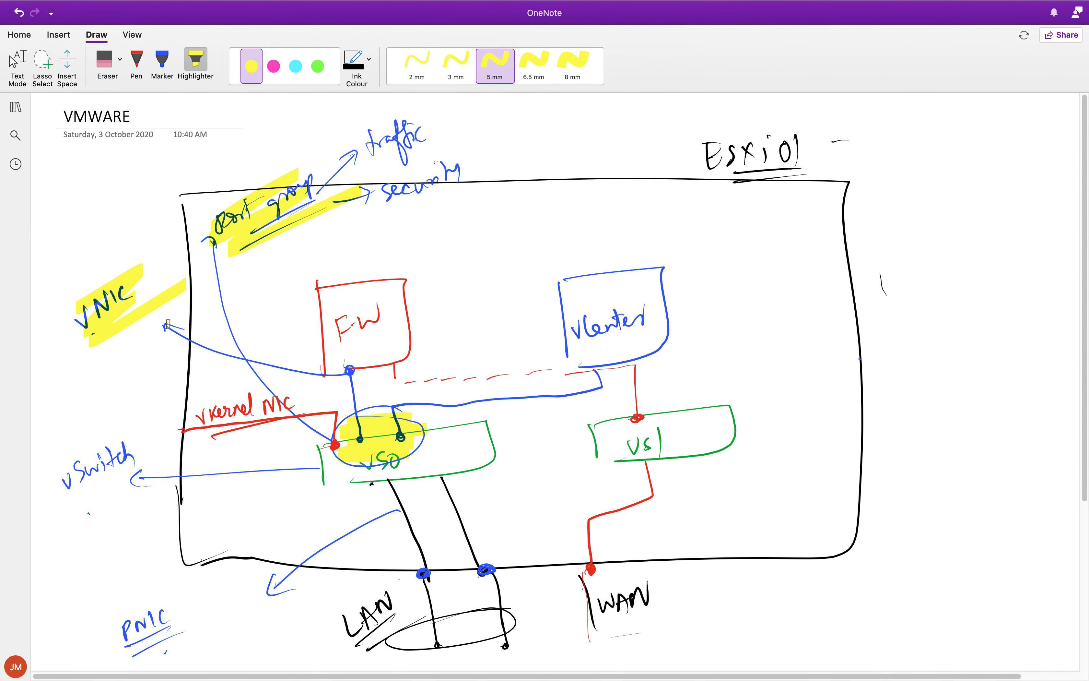
drag(52, 483, 130, 430)
drag(74, 500, 174, 448)
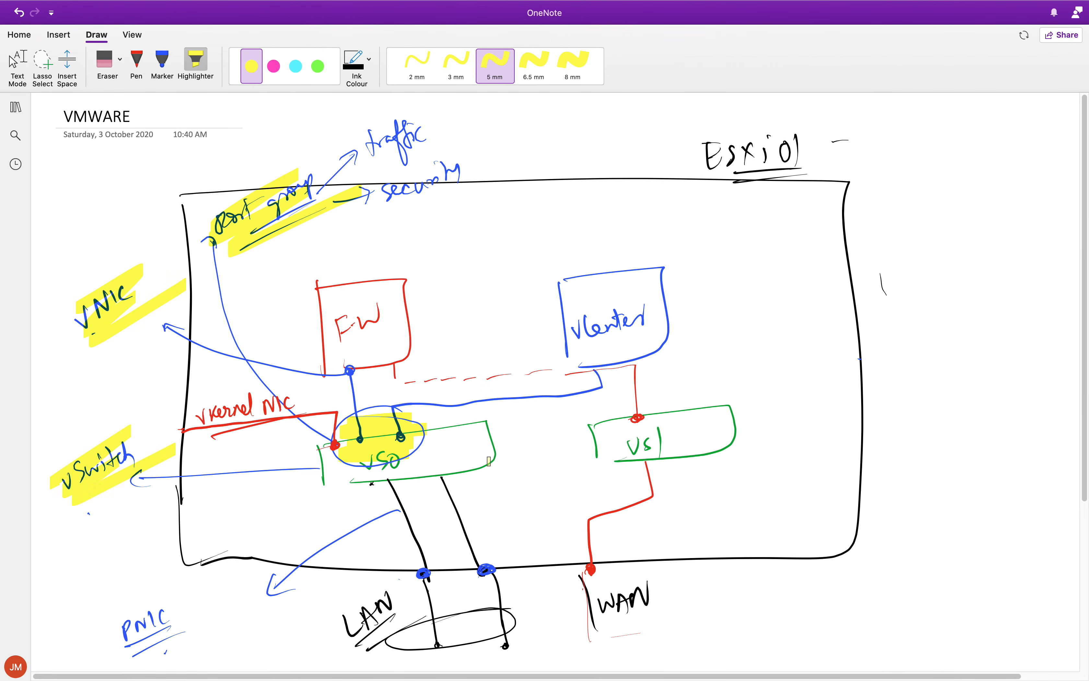
mouse_move(98, 631)
mouse_down()
mouse_move(163, 598)
mouse_move(225, 601)
mouse_up()
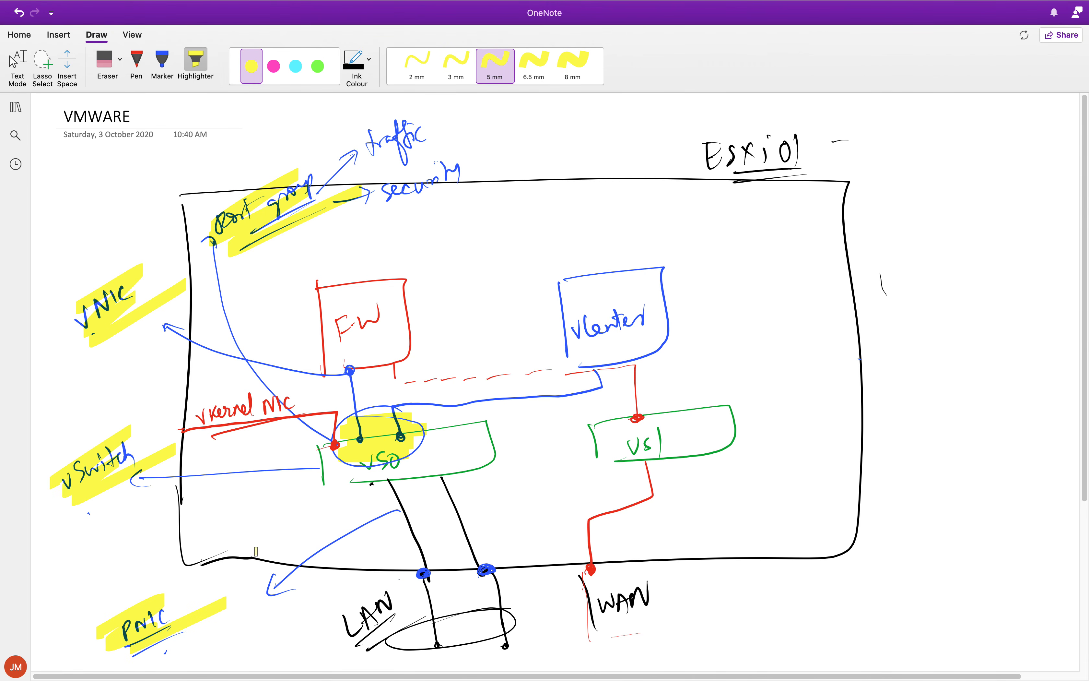
drag(189, 423, 279, 388)
drag(201, 444, 296, 412)
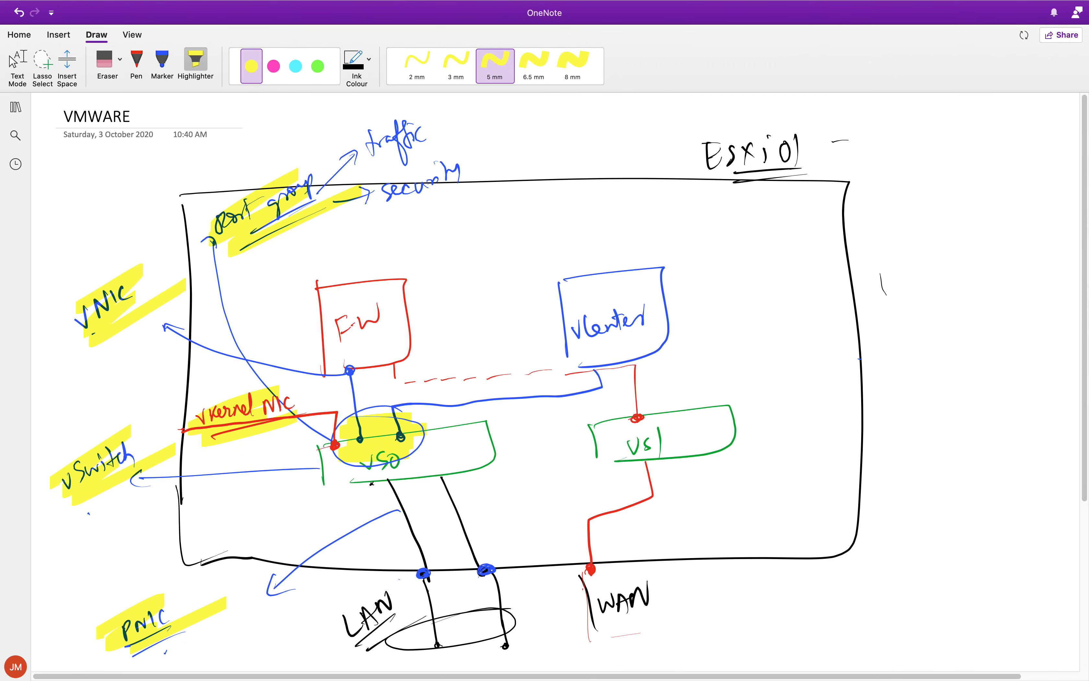
Switch to the vSphere Client in Chrome, show esxi01.bitsplease.com's virtual switches and shrink the recent tasks area to enlarge the view.
key(ctrl+Up)
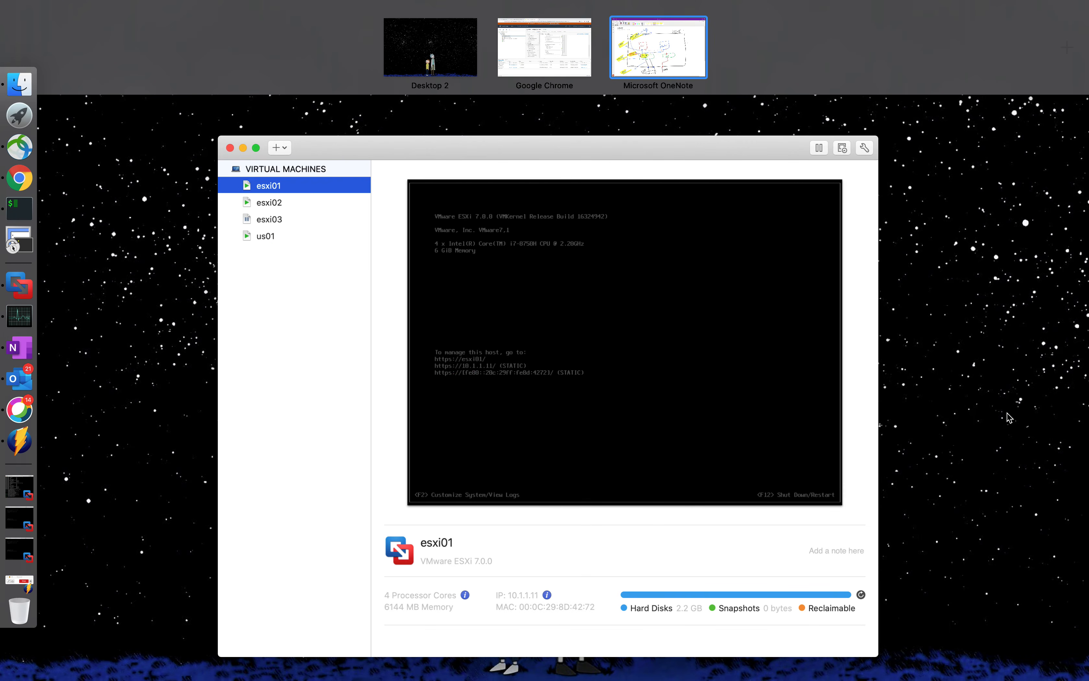
click(550, 68)
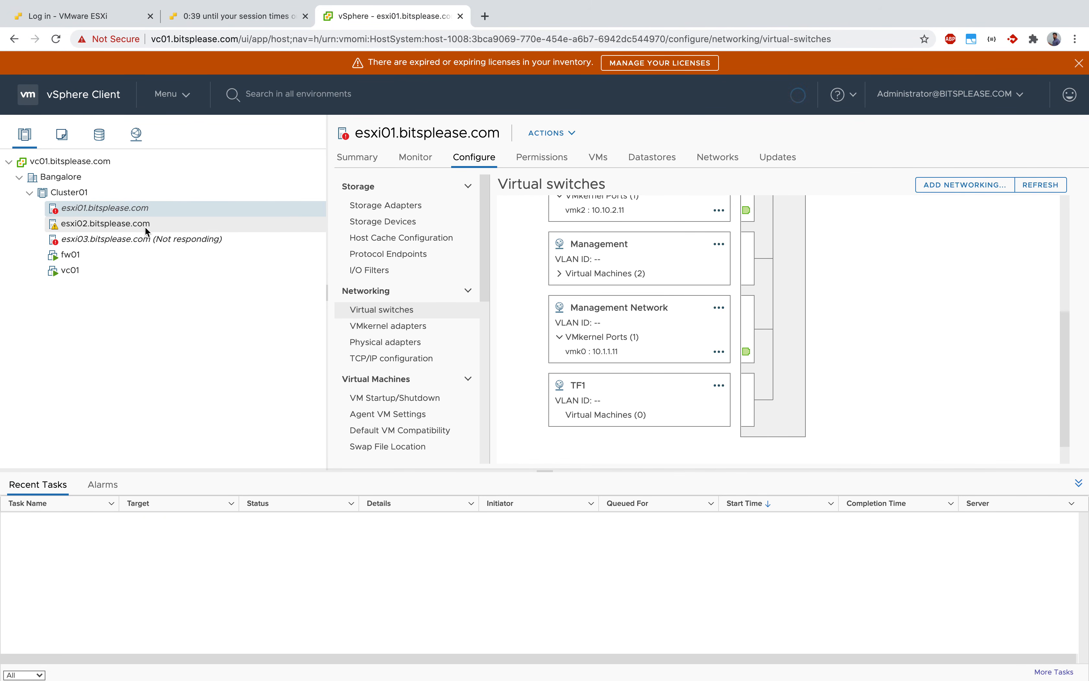
click(131, 238)
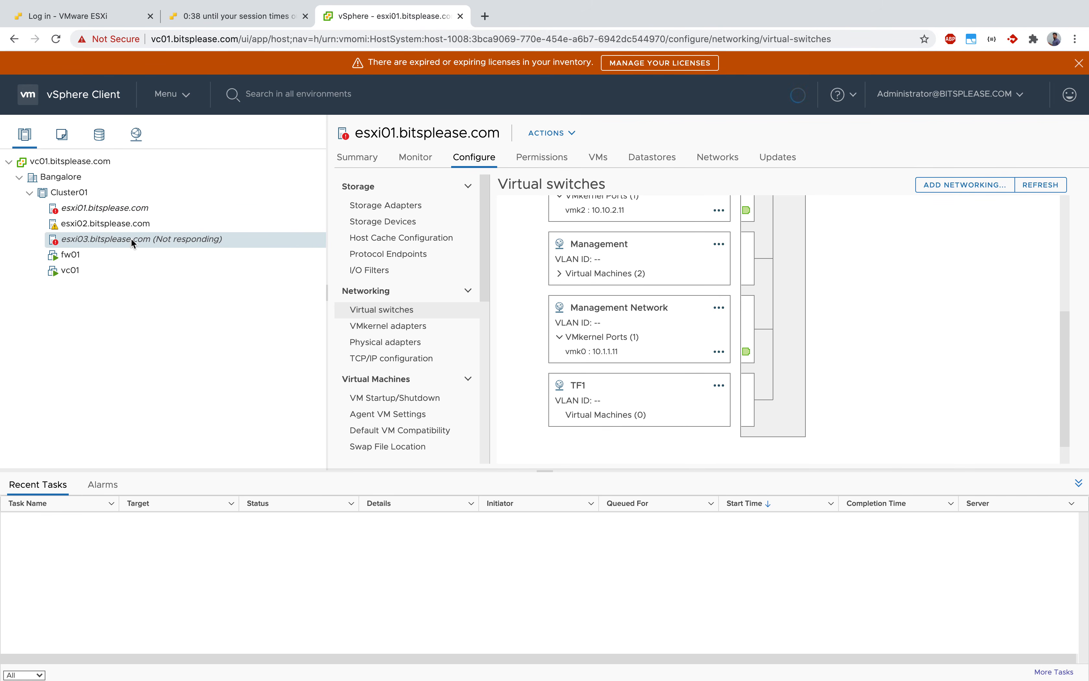
click(111, 256)
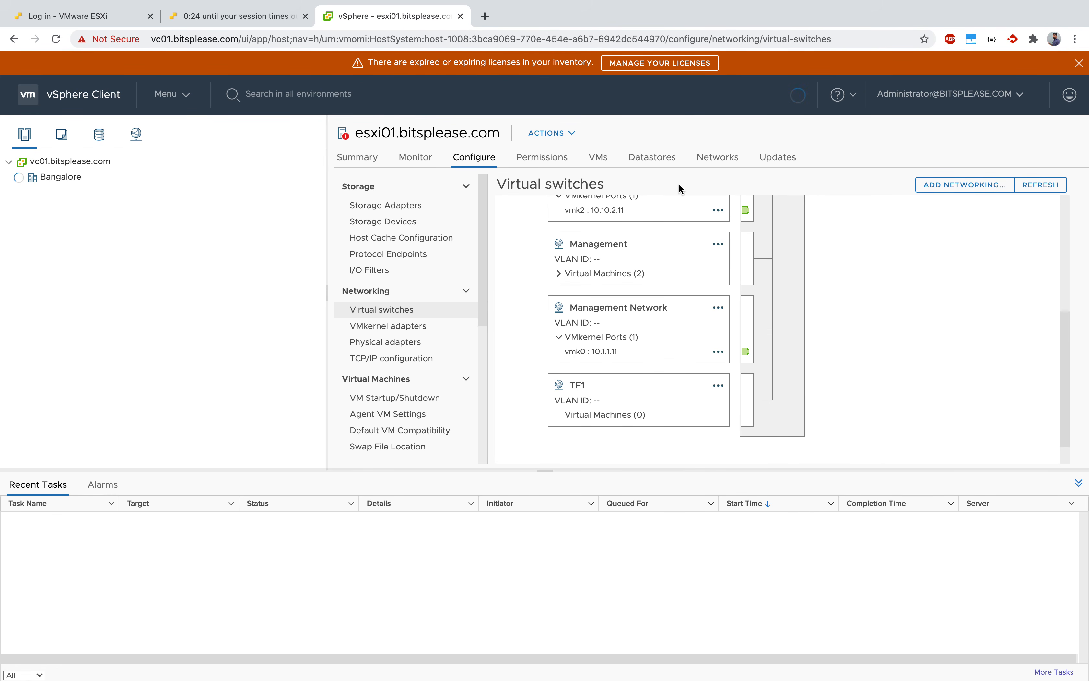
scroll(809, 300, up, 1)
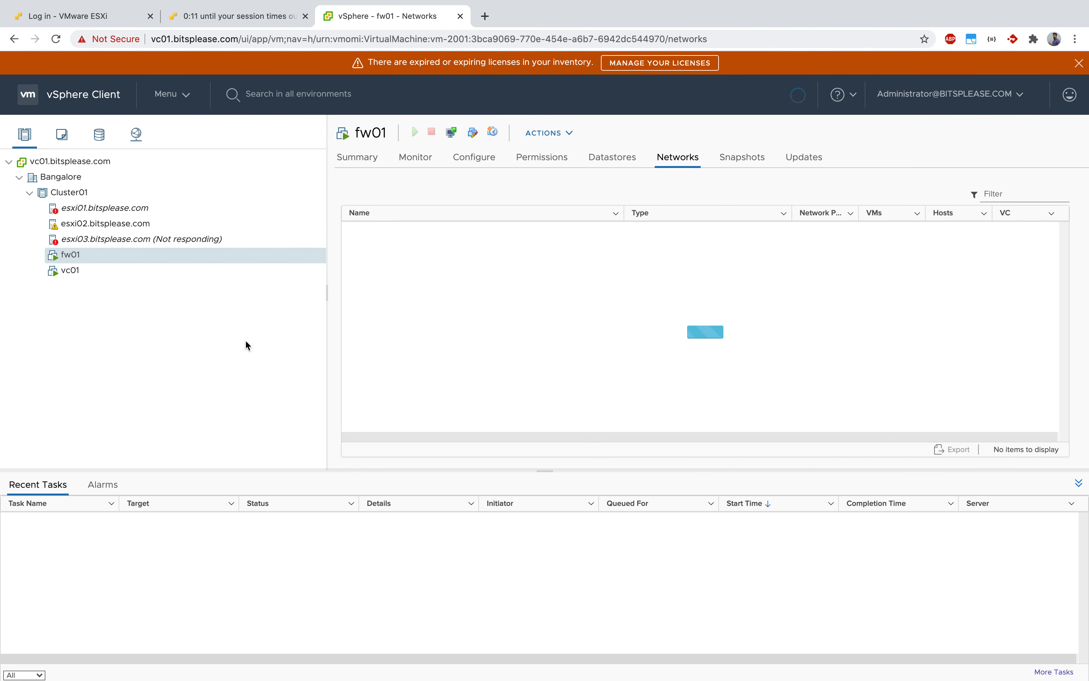
click(158, 211)
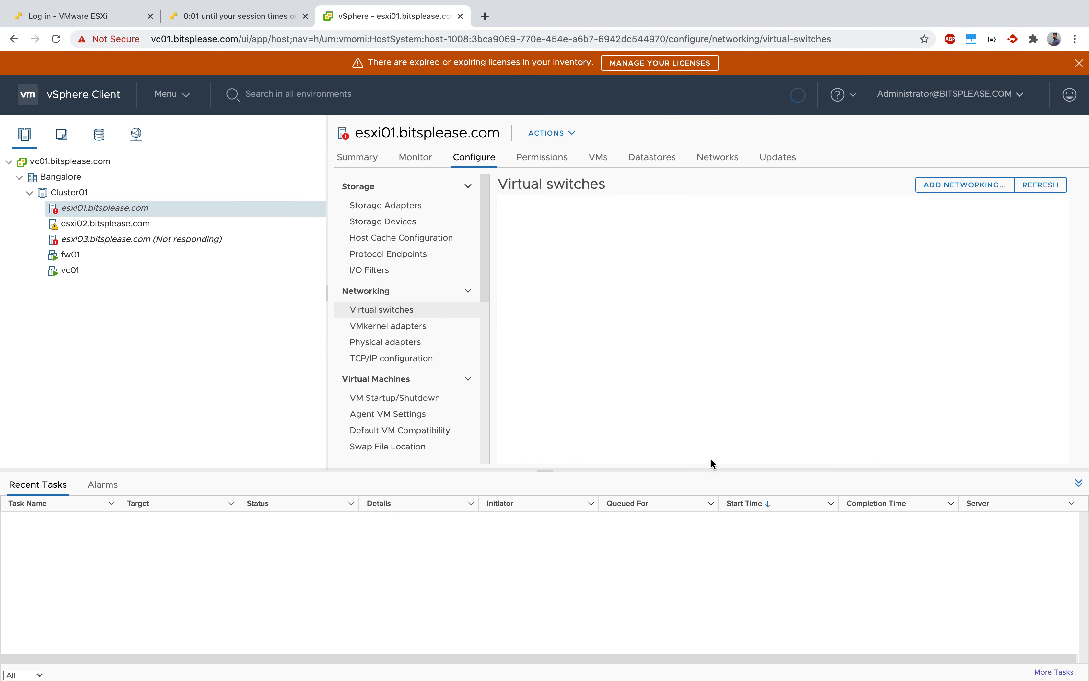
drag(711, 469, 706, 608)
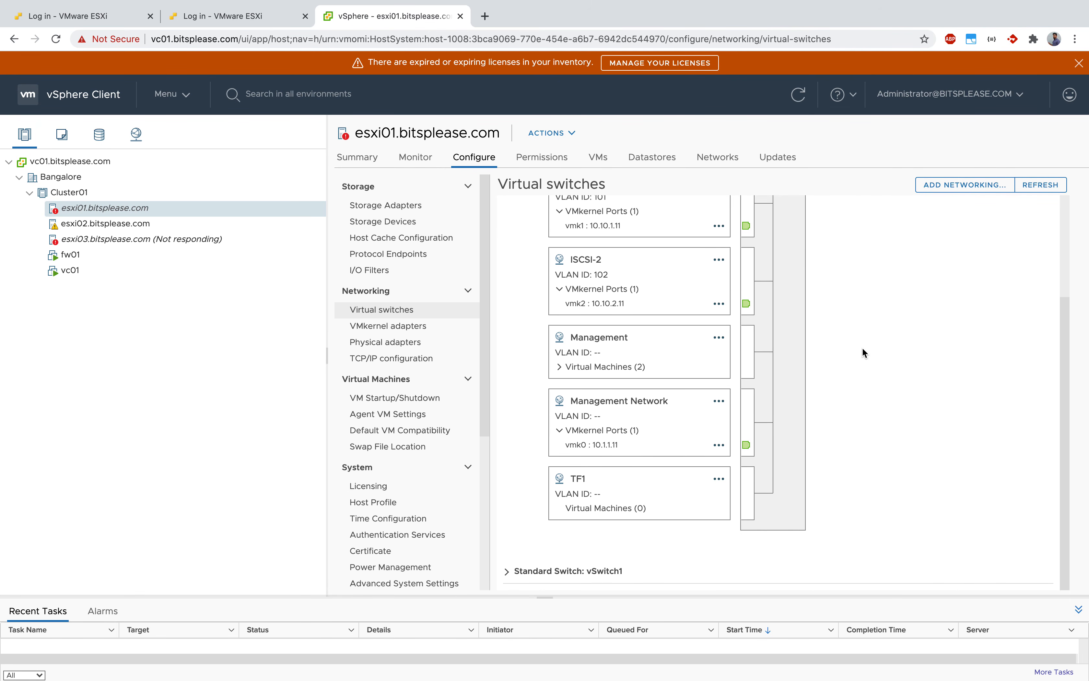
Expand vSwitch1 and examine the port groups and physical adapters of vSwitch0 and vSwitch1.
click(506, 571)
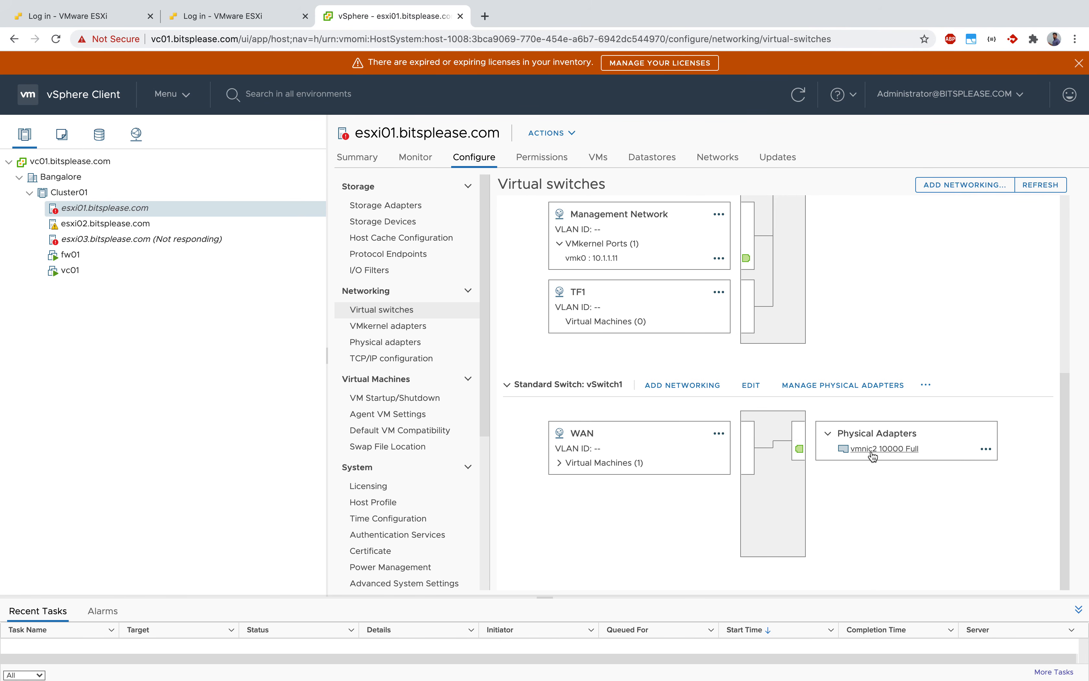
scroll(873, 456, up, 6)
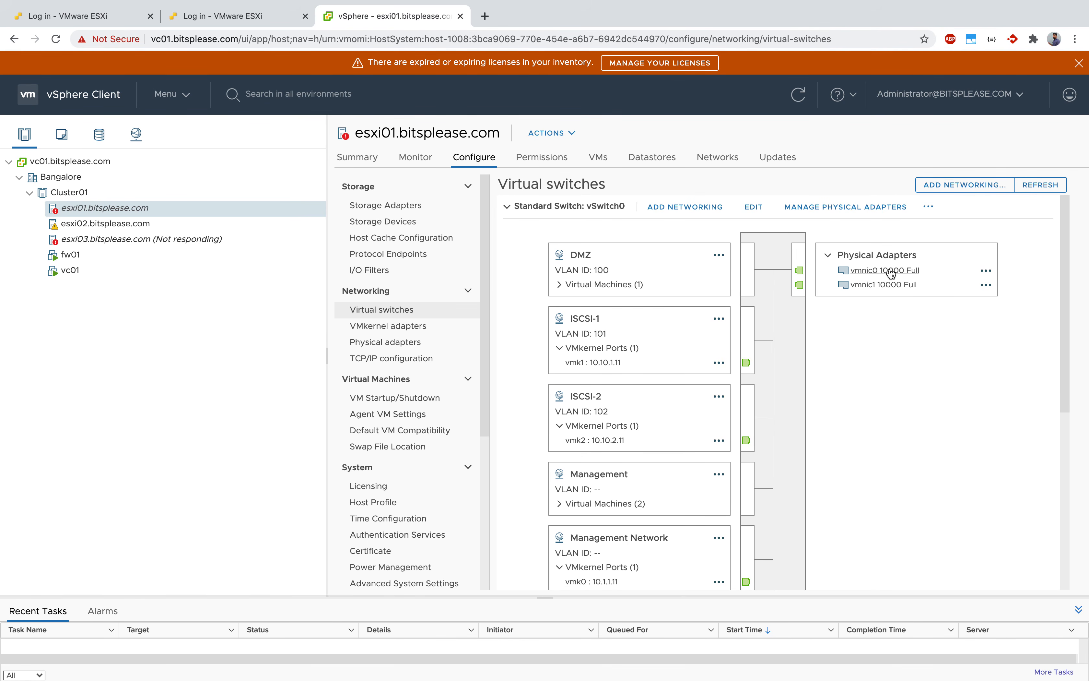
scroll(882, 485, down, 6)
scroll(977, 376, up, 6)
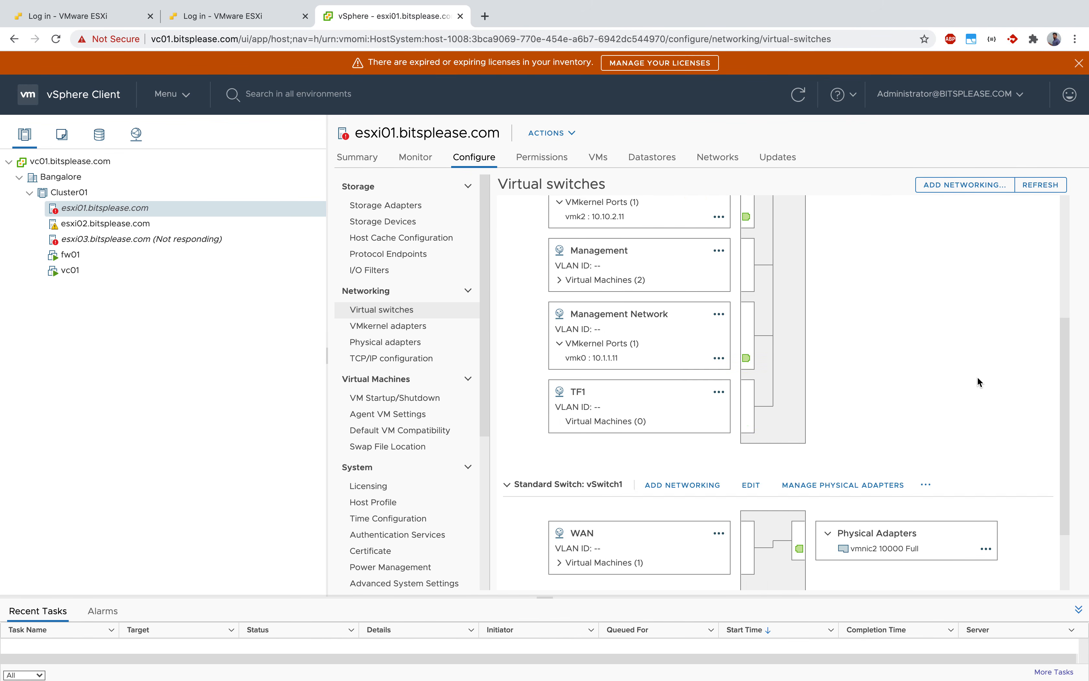
scroll(962, 384, down, 3)
scroll(962, 390, up, 3)
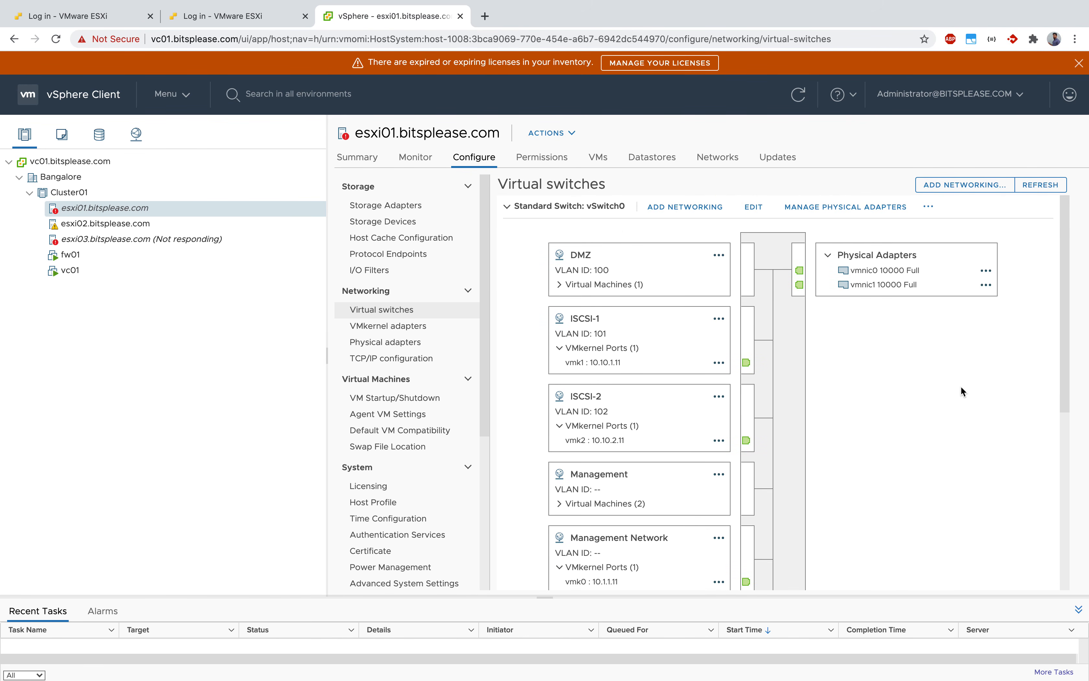
scroll(784, 415, down, 1)
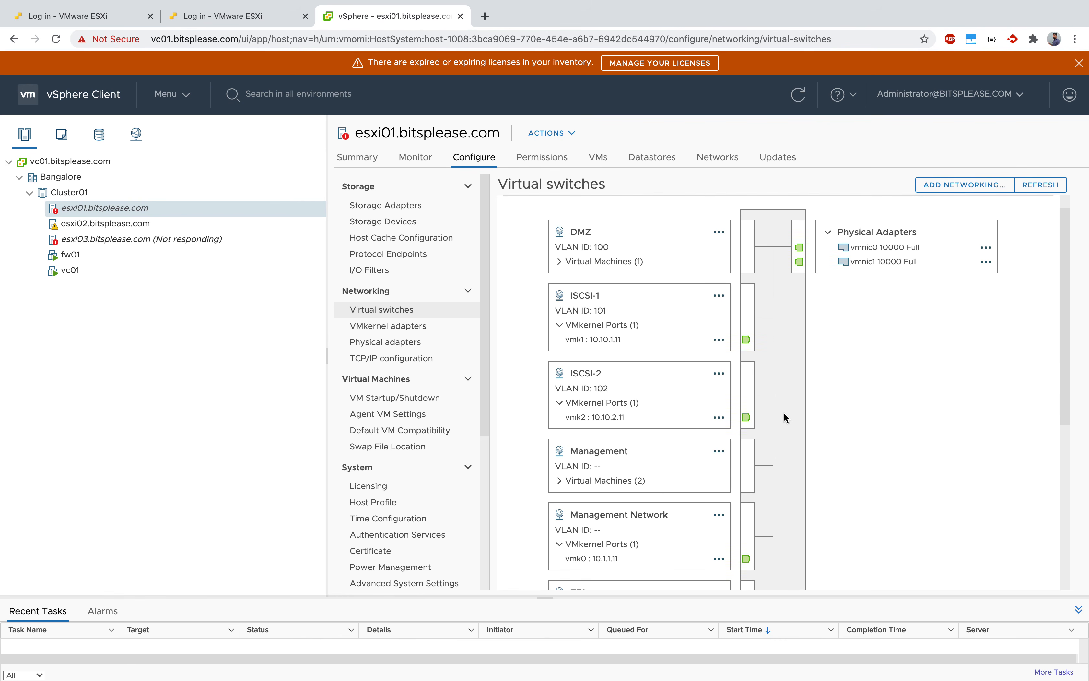
scroll(783, 413, up, 1)
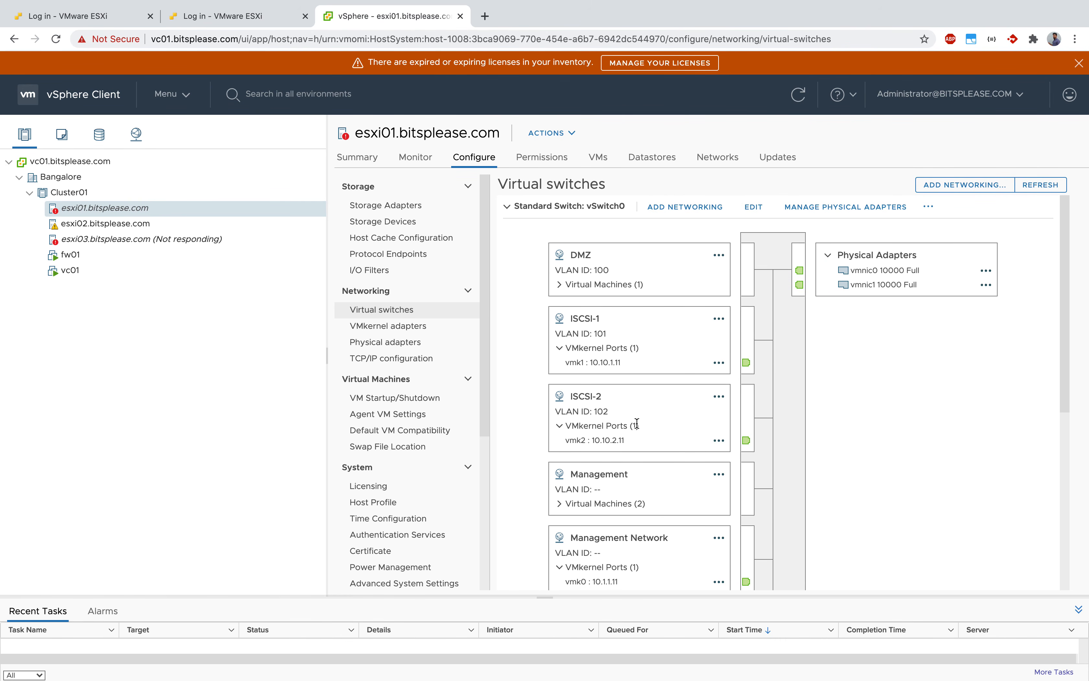
scroll(636, 423, down, 1)
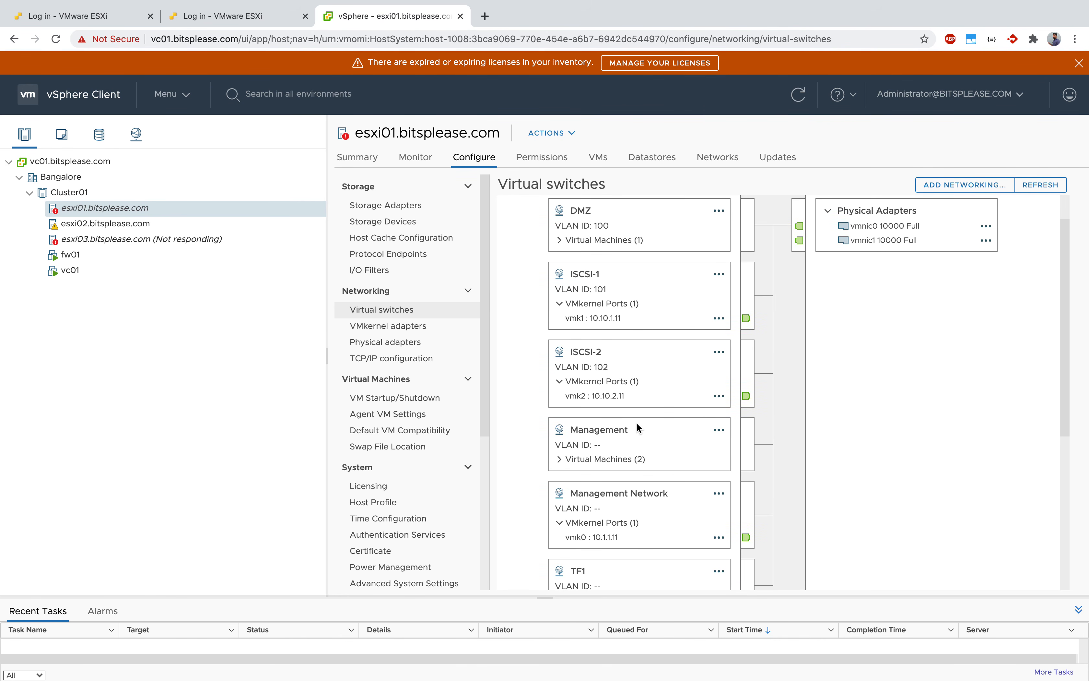
scroll(636, 426, down, 2)
scroll(636, 426, up, 3)
scroll(638, 427, down, 1)
scroll(637, 424, up, 1)
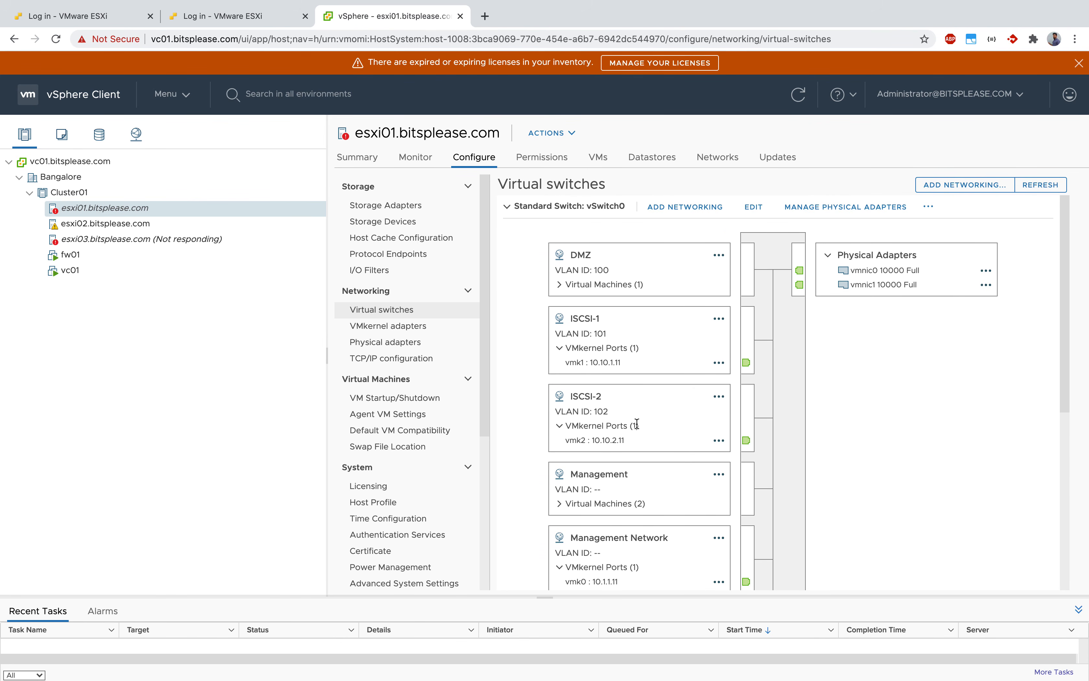
Remove the TF1 port group from vSwitch0 and confirm the removal.
scroll(636, 424, down, 3)
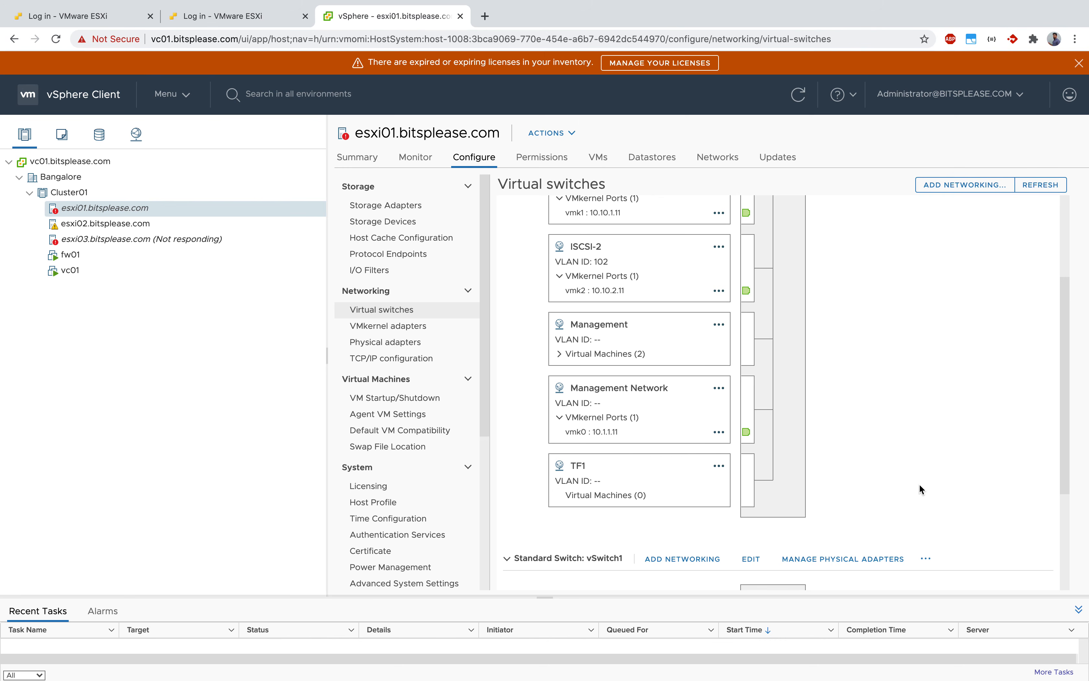
click(719, 469)
click(767, 532)
click(693, 402)
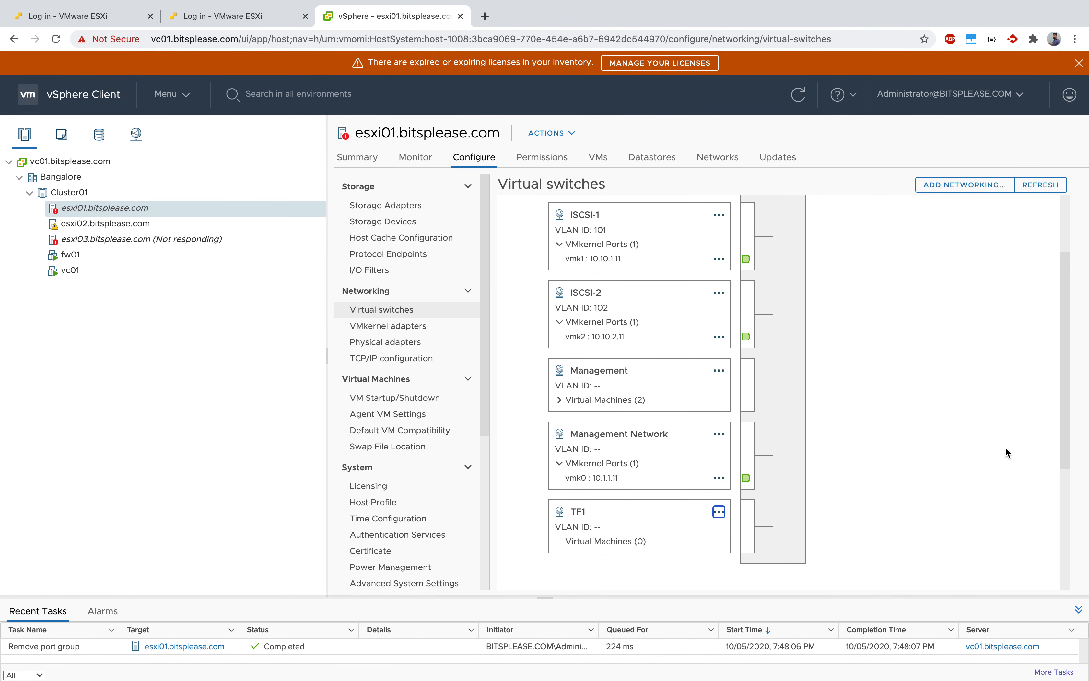
Expand the Management port group's virtual machines and review them alongside the Management Network's VMkernel port.
scroll(1005, 447, down, 3)
scroll(904, 339, up, 4)
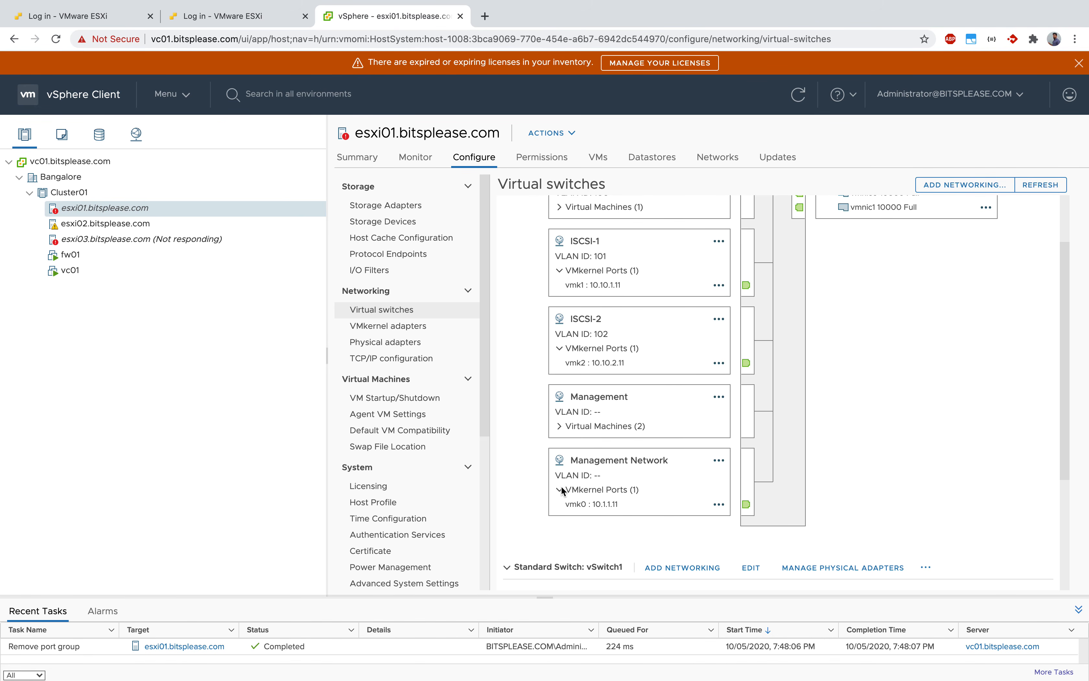
click(560, 426)
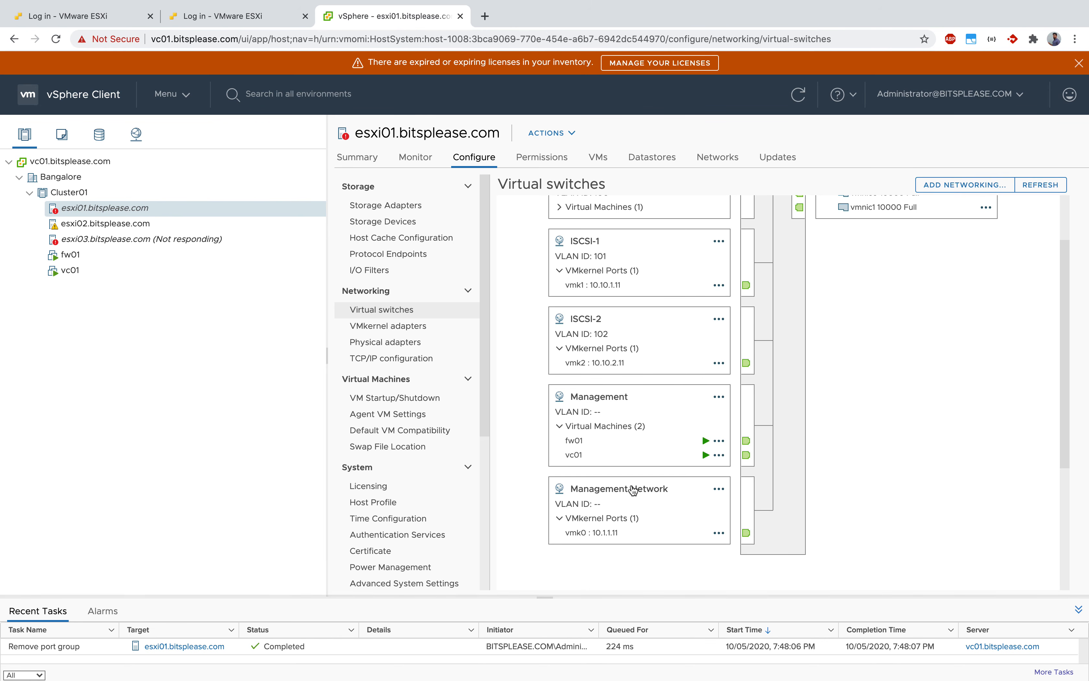
scroll(621, 492, down, 5)
scroll(627, 484, up, 3)
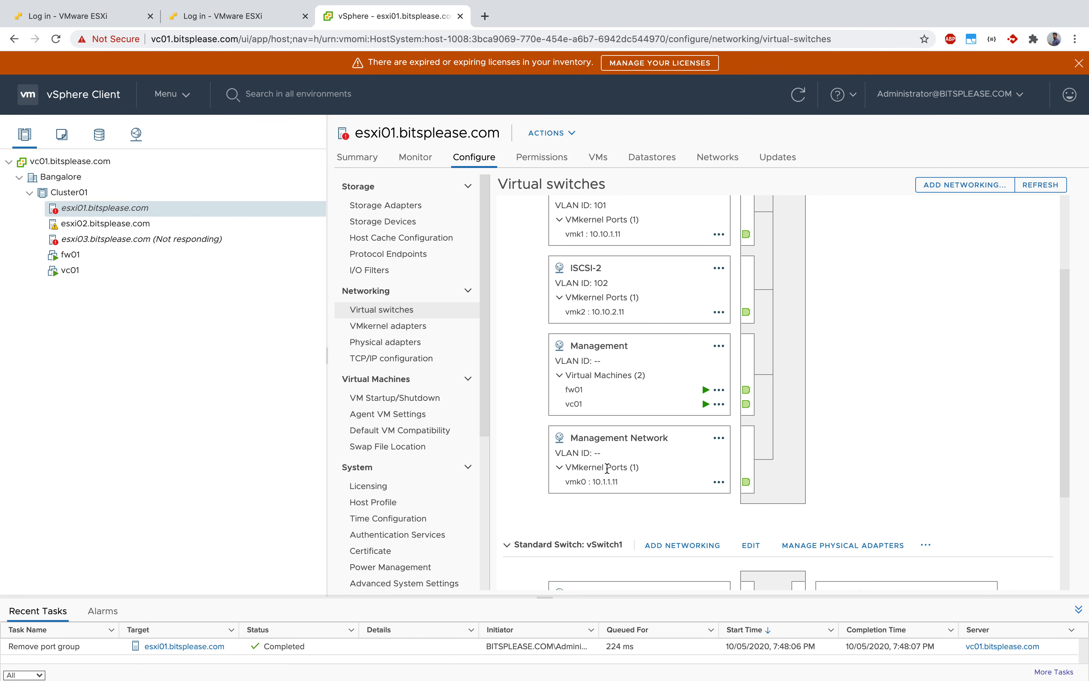
Switch to the OneNote sketch and back to the vSphere Client to compare it with the Management and Management Network port groups.
key(ctrl+Up)
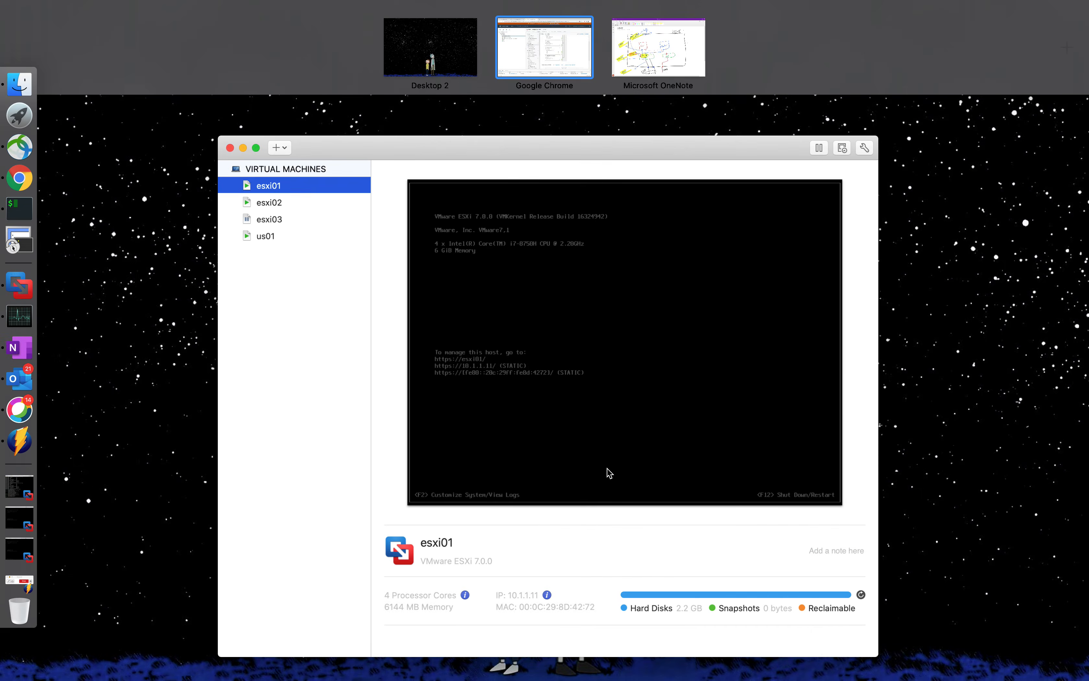
click(658, 43)
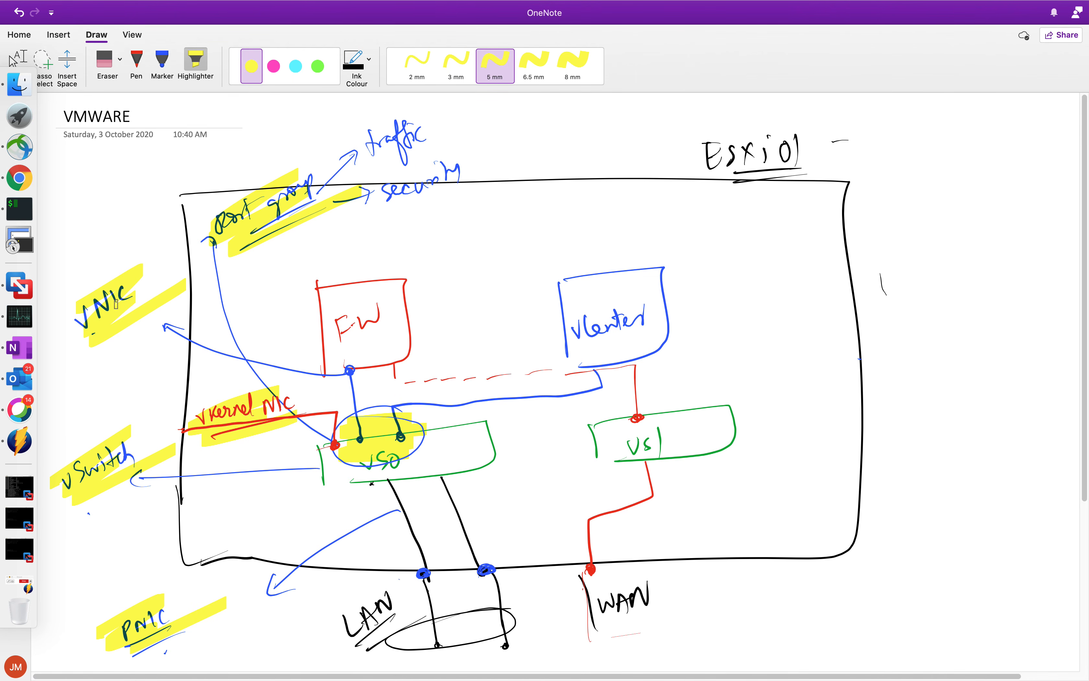
key(ctrl+Up)
click(533, 58)
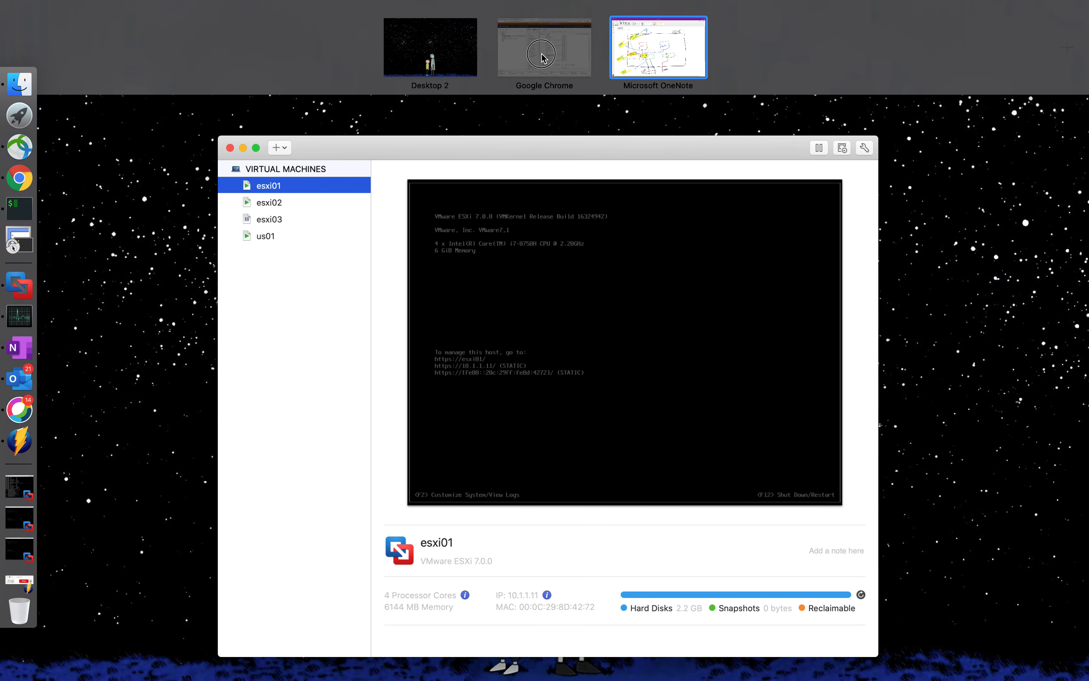
shift+click(577, 470)
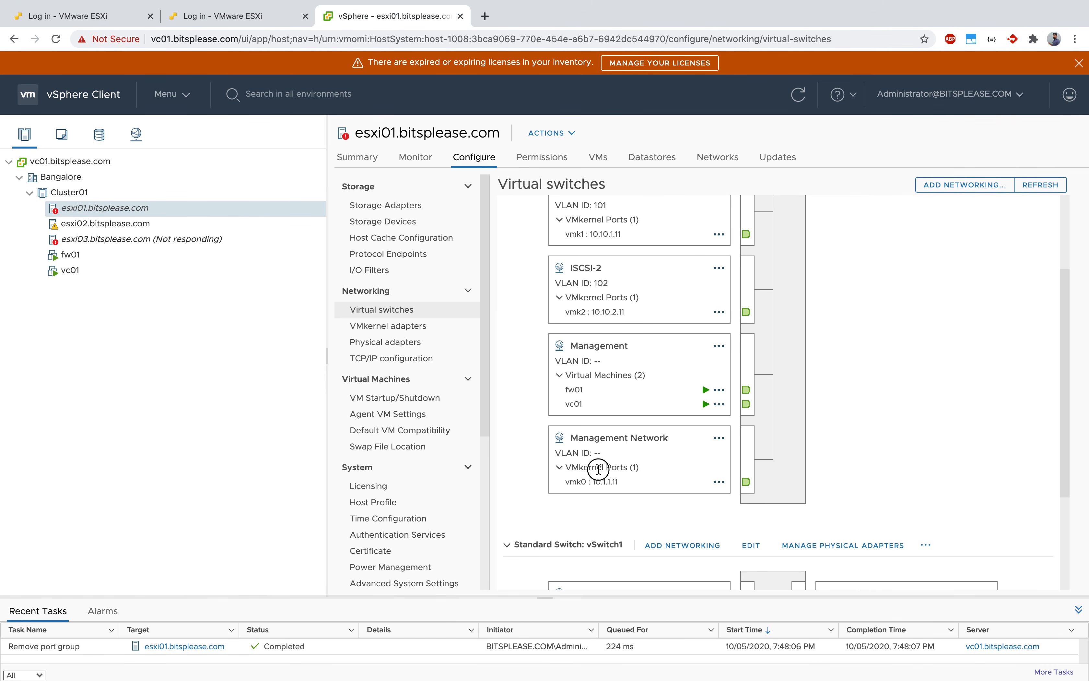
click(577, 470)
drag(580, 404, 509, 422)
click(587, 414)
View fw01's network adapter details from the Management port group on vSwitch0 and close them.
scroll(622, 394, up, 1)
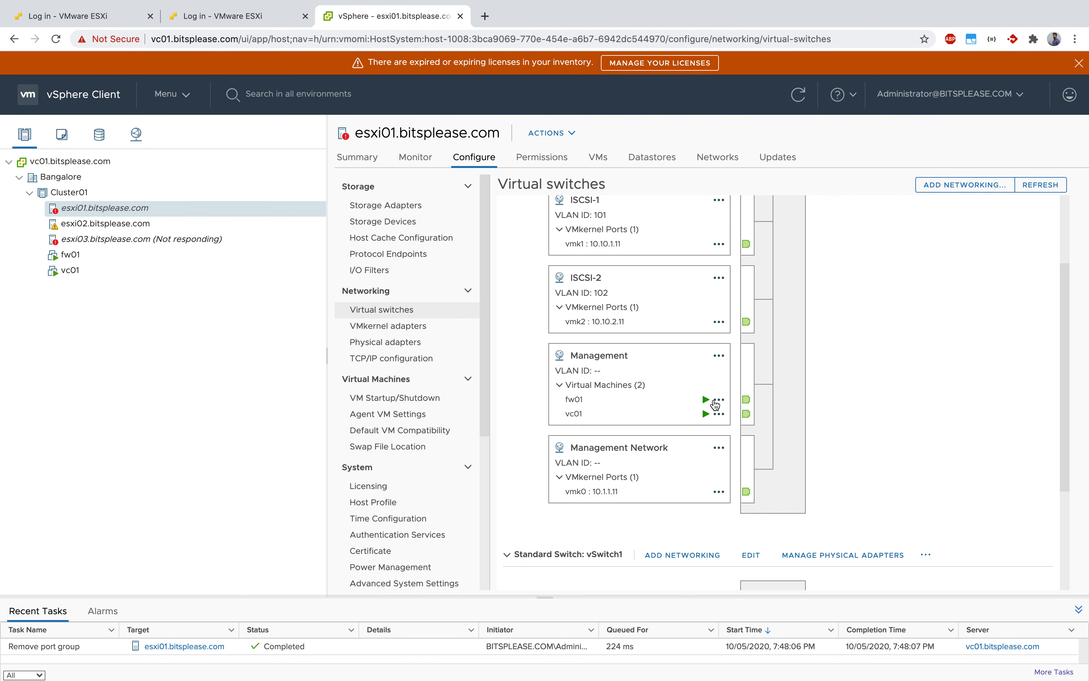
click(718, 400)
click(766, 421)
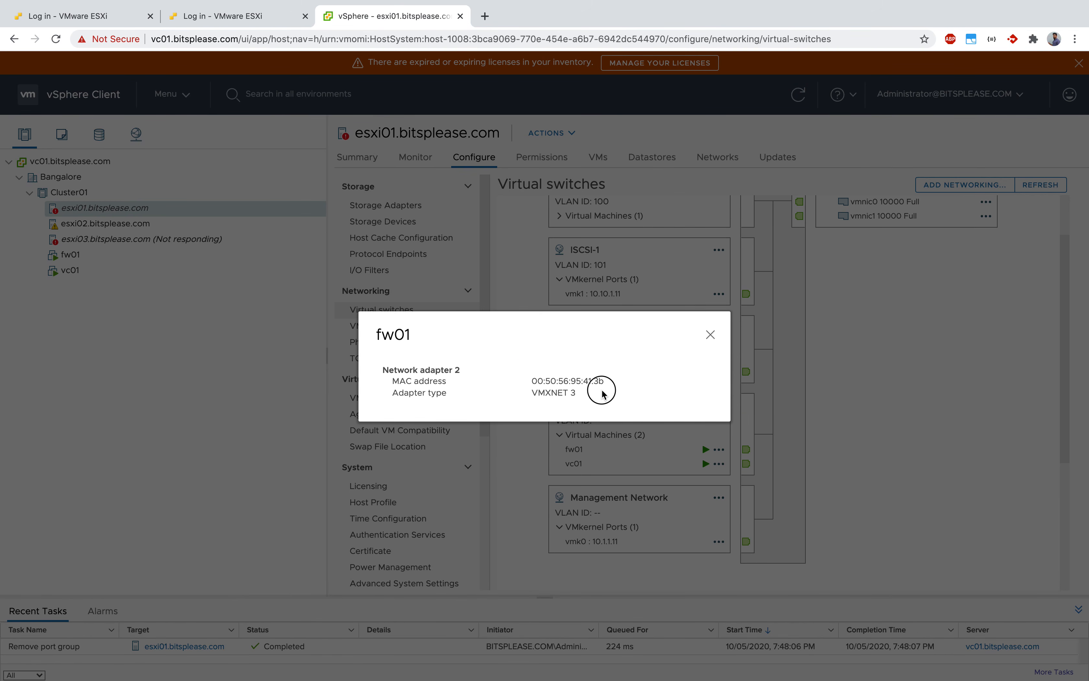
click(710, 335)
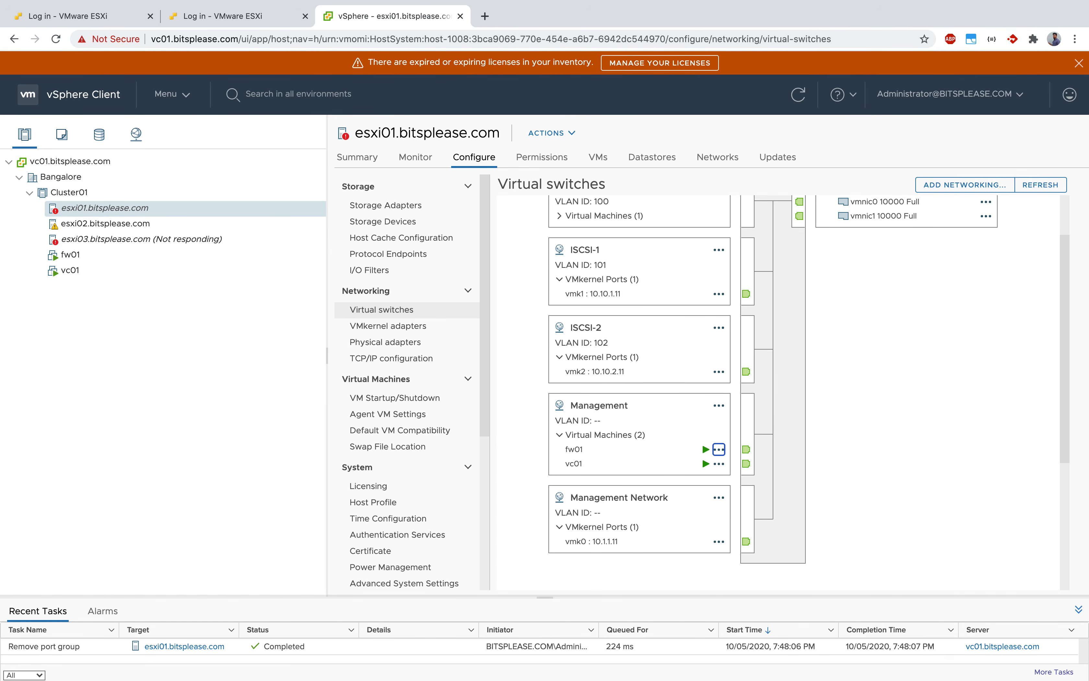
click(978, 382)
Start adding networking to esxi01.bitsplease.com with Virtual Machine Port Group for a Standard Switch as the connection type.
click(952, 185)
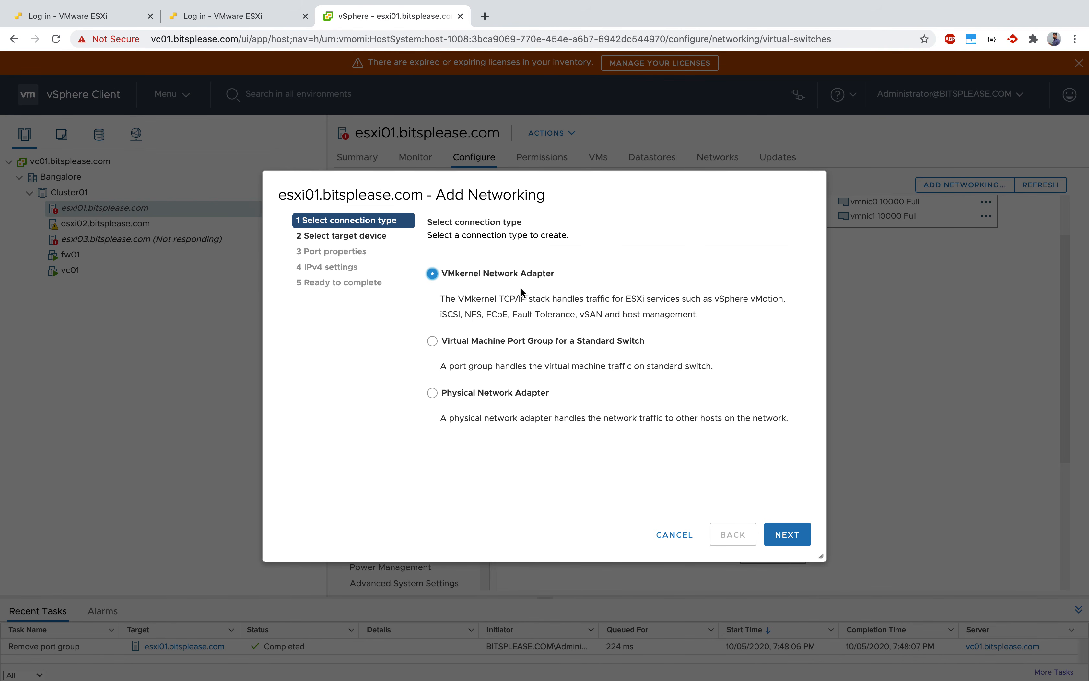
click(432, 341)
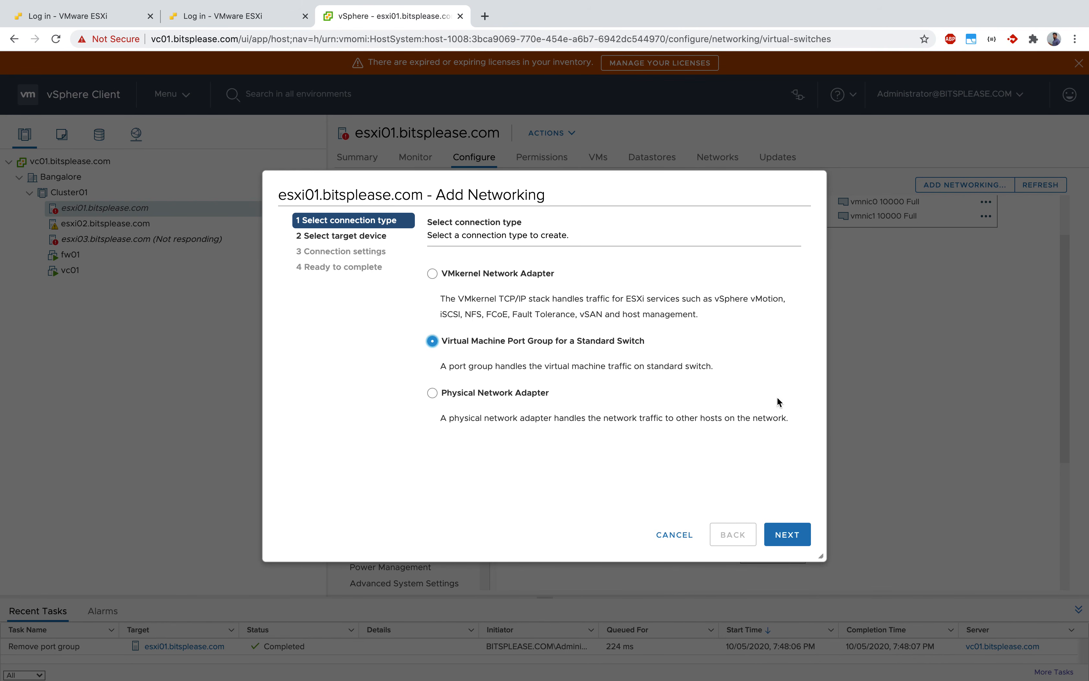
click(796, 539)
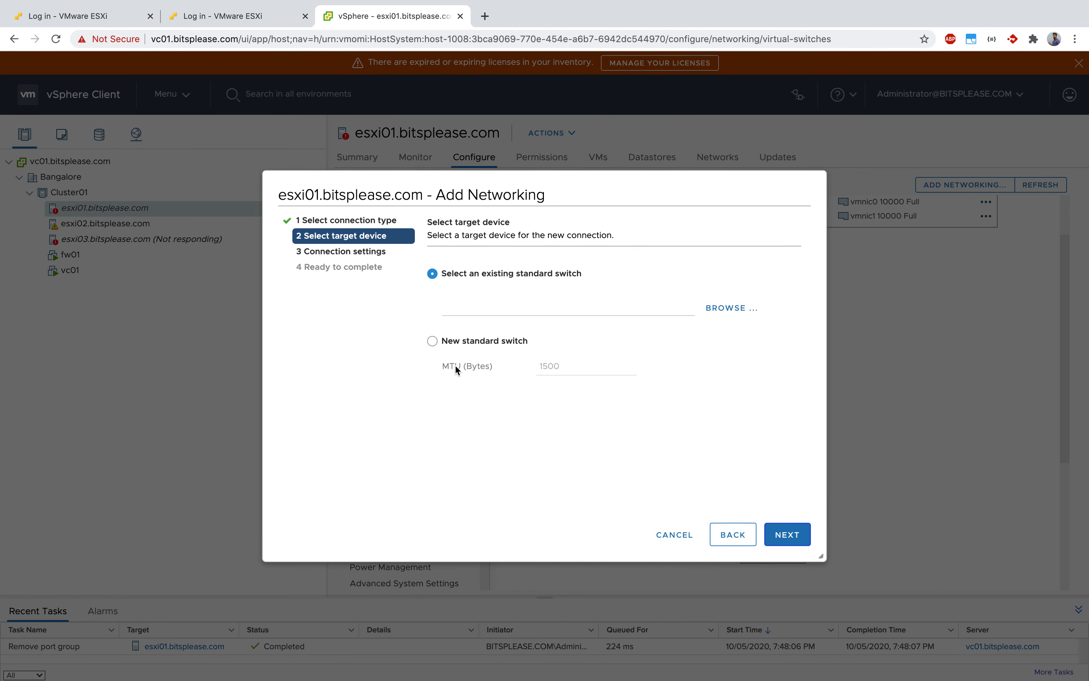
click(732, 535)
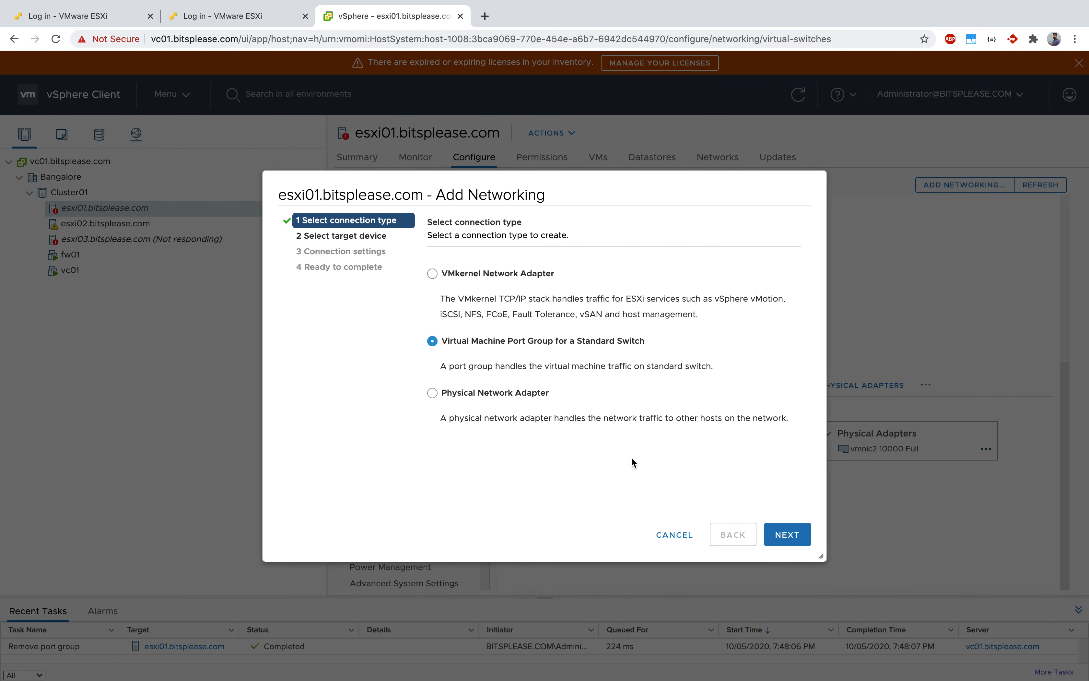
click(786, 534)
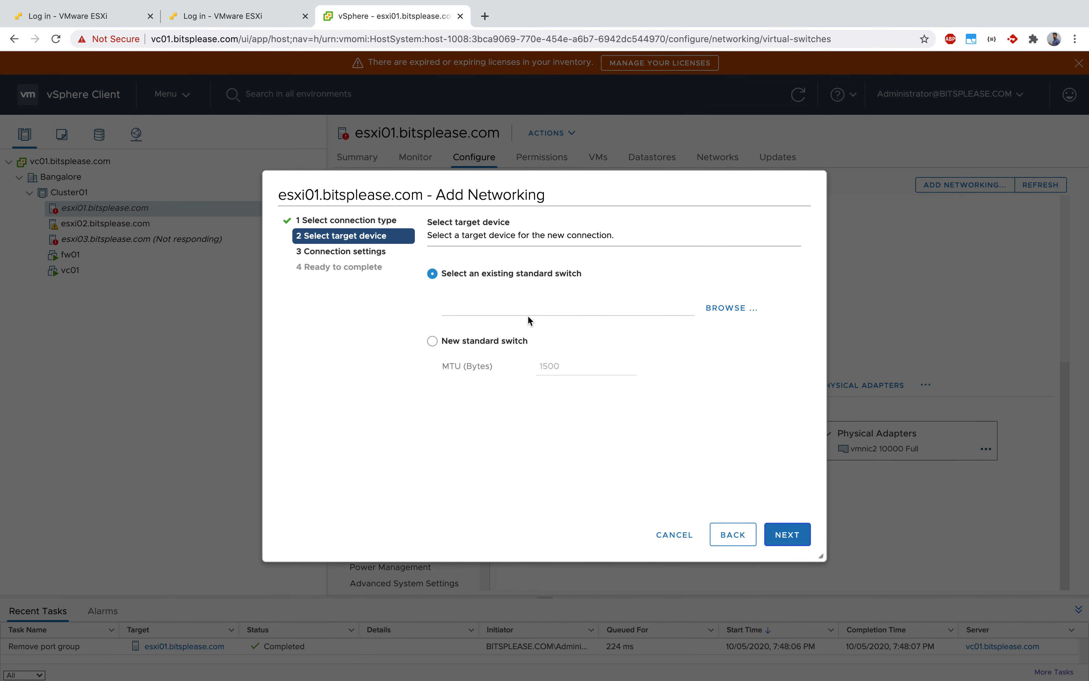
click(723, 310)
click(730, 308)
click(710, 239)
Target a new standard switch with an MTU of 1500 bytes and accept creating it without physical adapters.
click(433, 342)
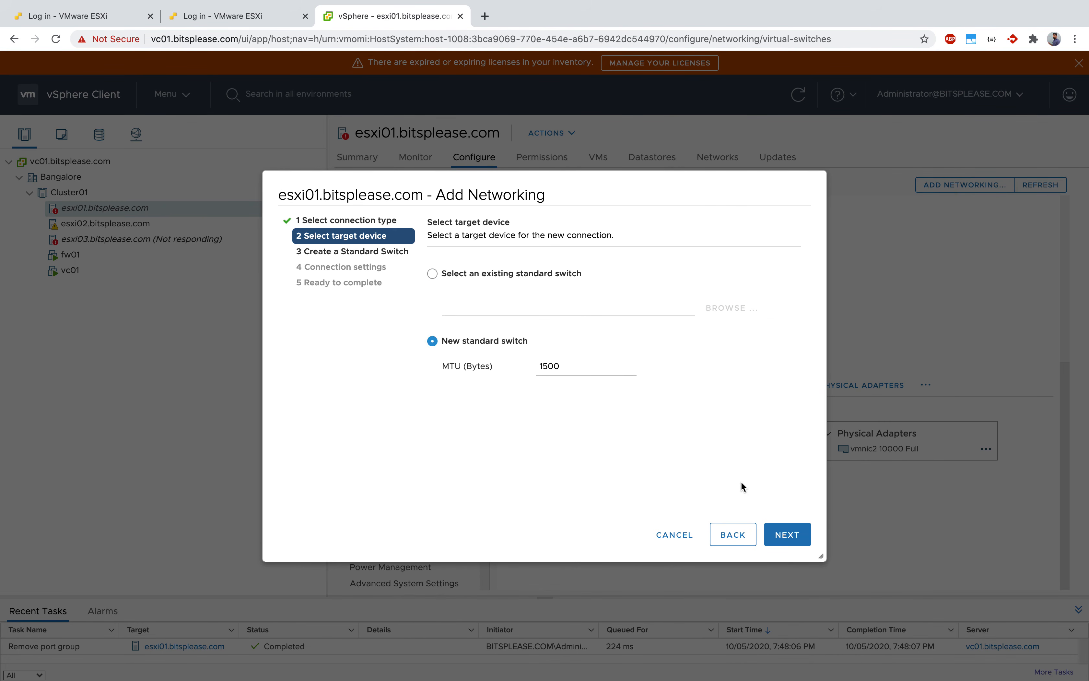
click(797, 547)
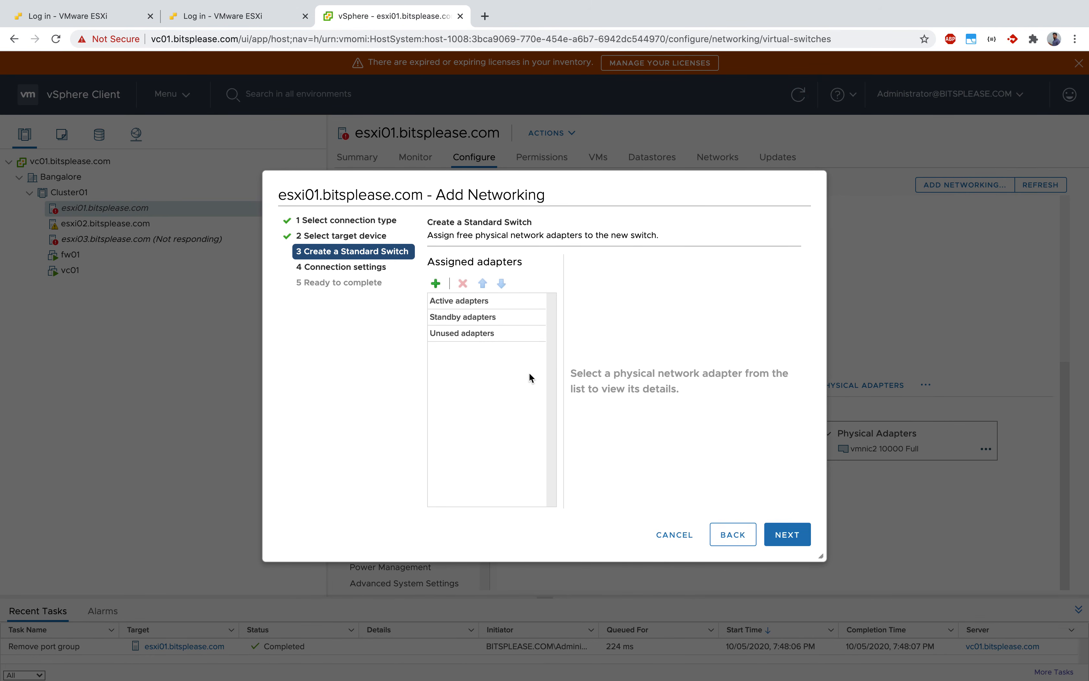
drag(450, 235, 640, 235)
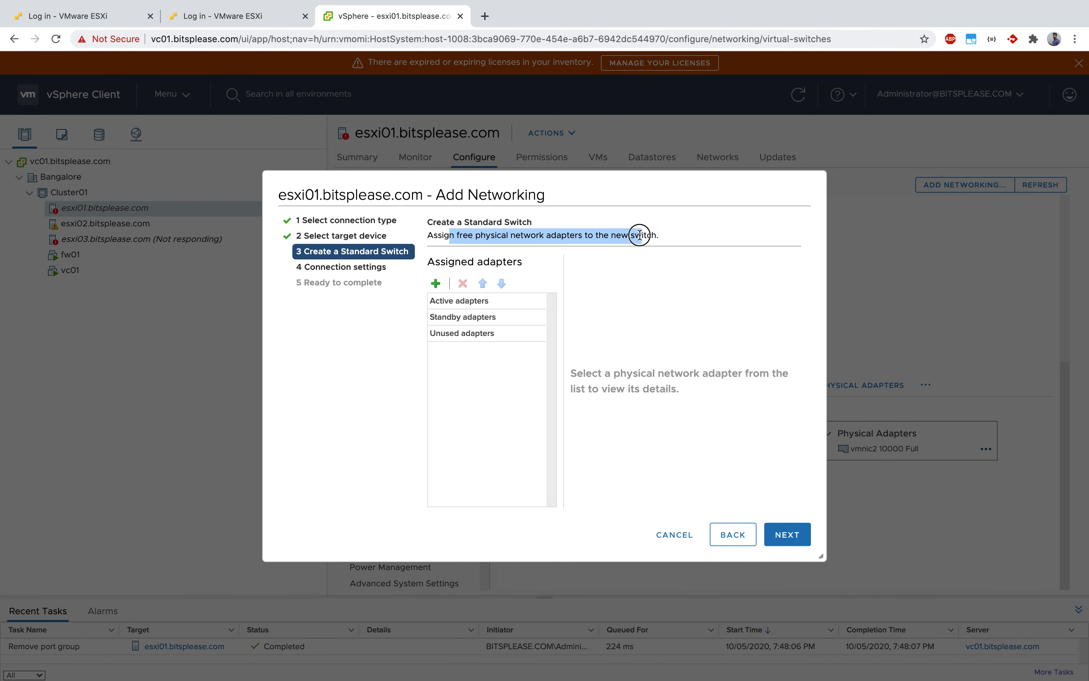
click(704, 386)
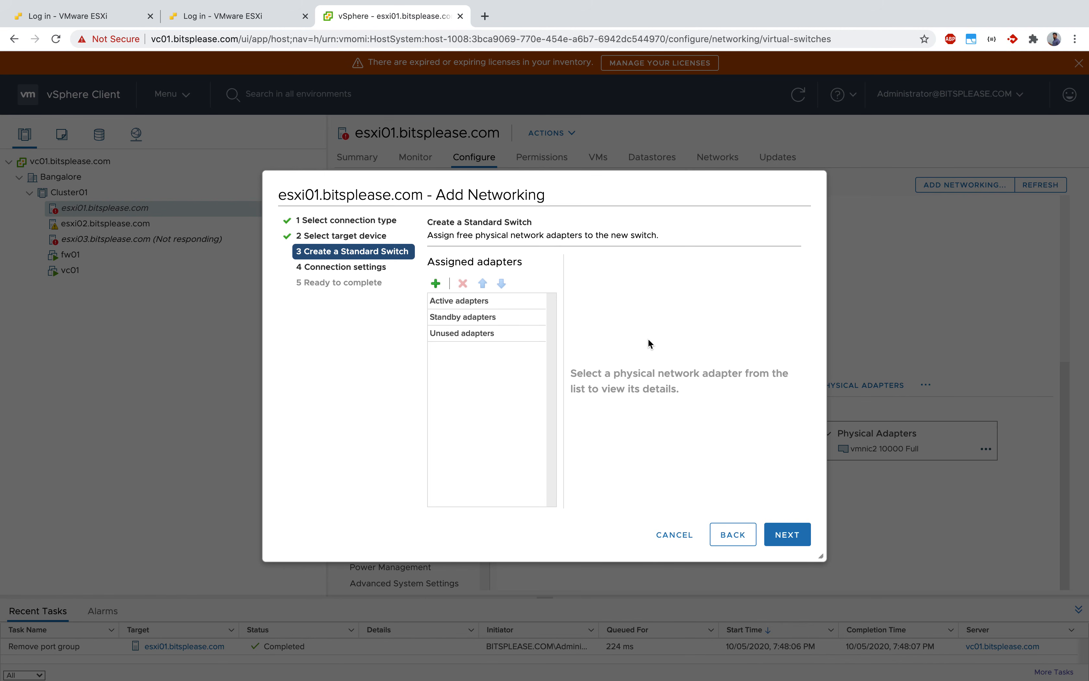
click(704, 434)
click(788, 536)
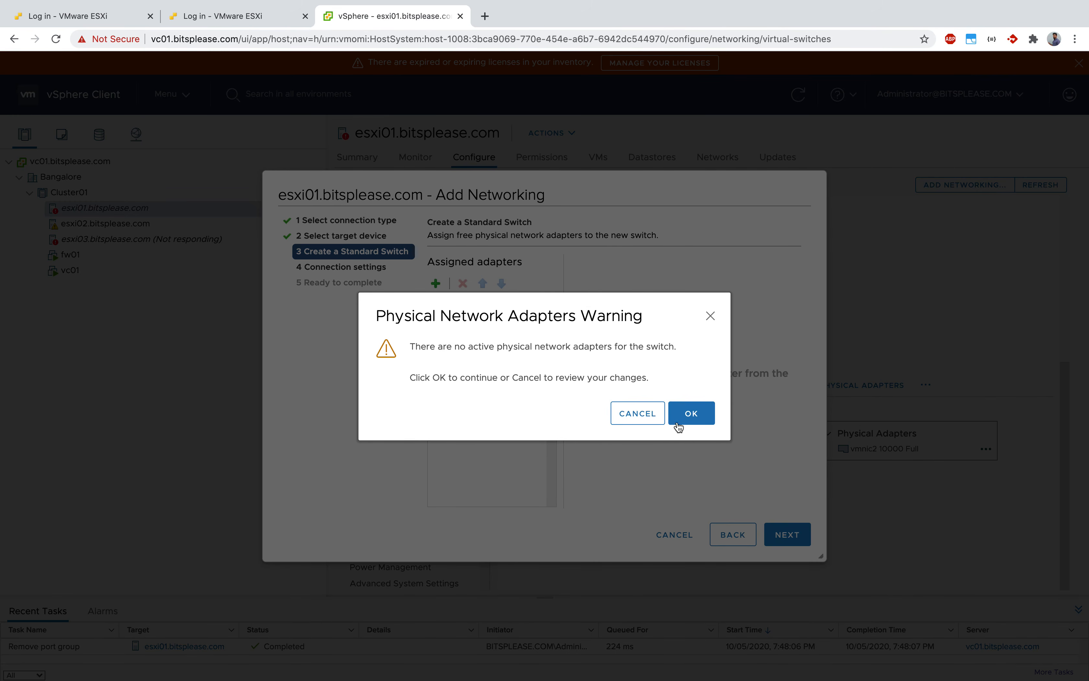
click(692, 415)
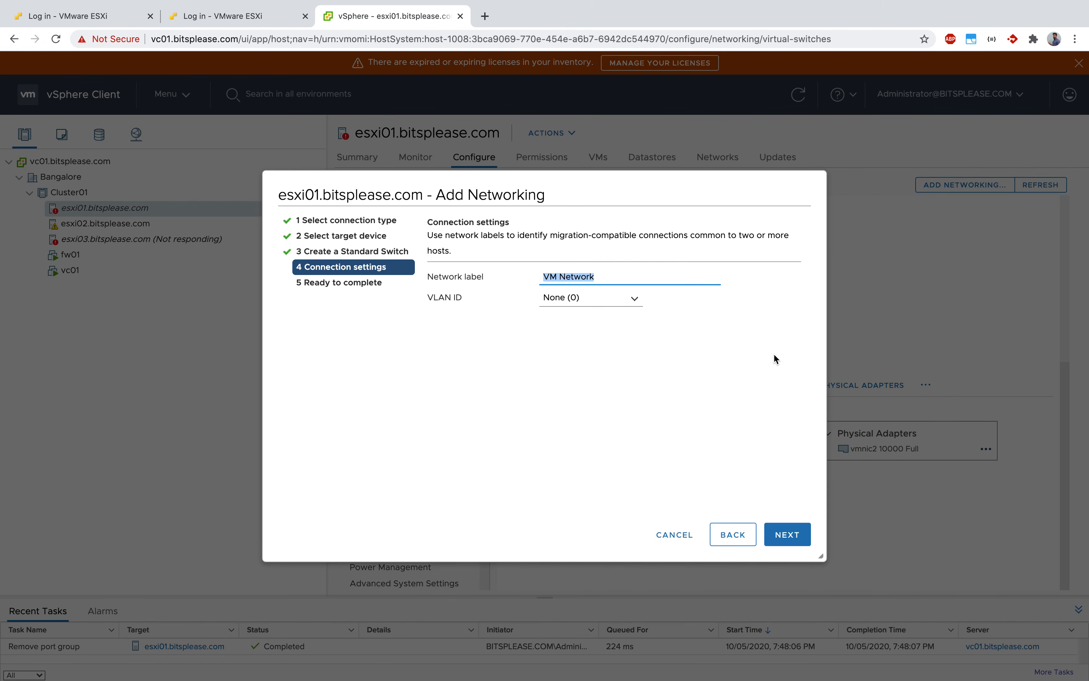
Label the new port group Private with VLAN ID None (0) and finish creating the switch.
click(612, 279)
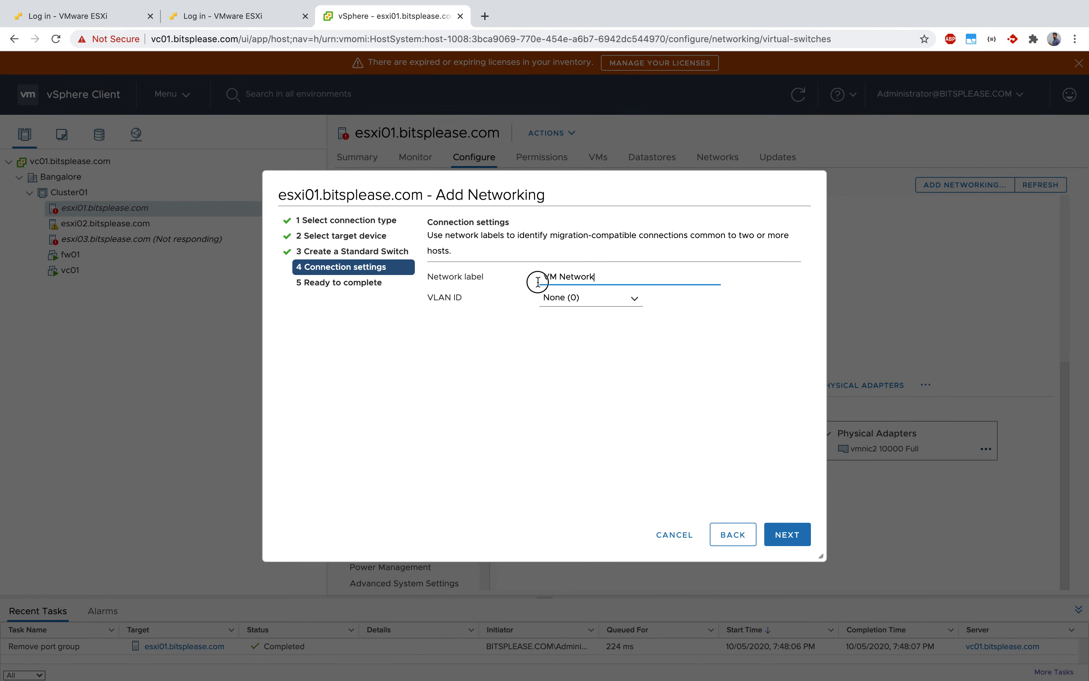
triple_click(554, 277)
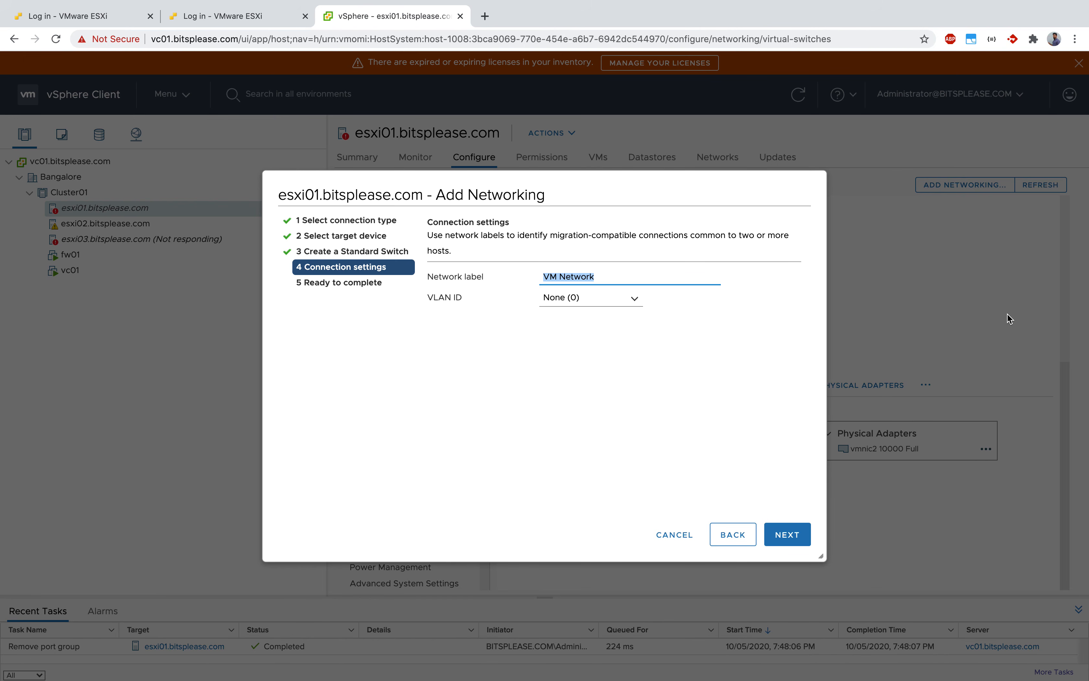
text(Private)
click(610, 454)
click(805, 542)
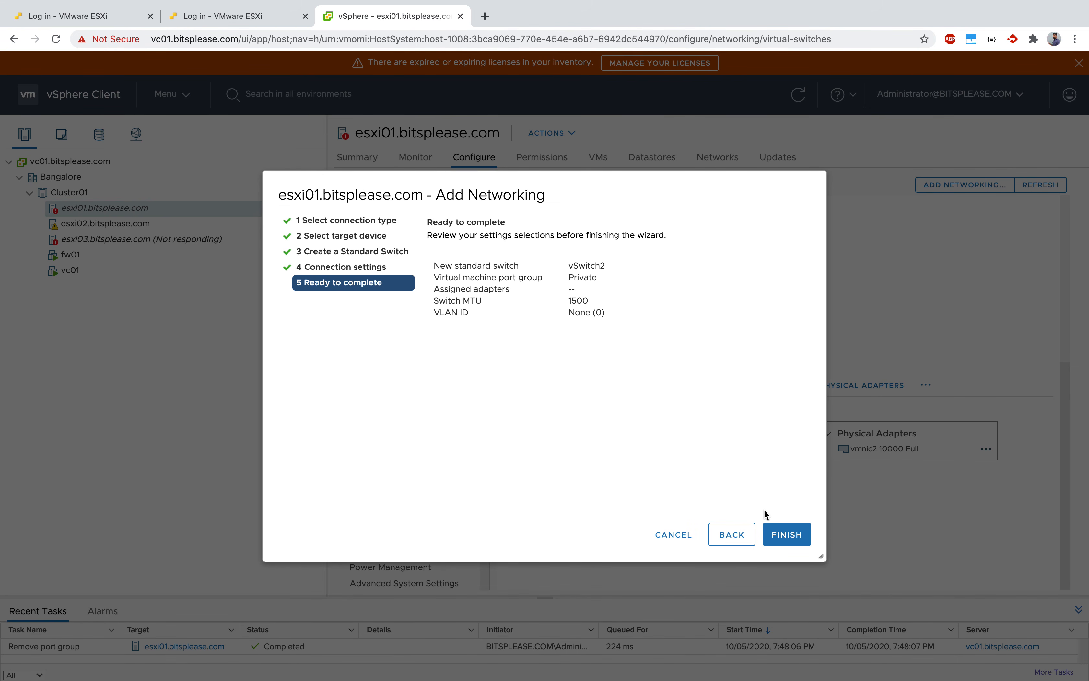
click(800, 526)
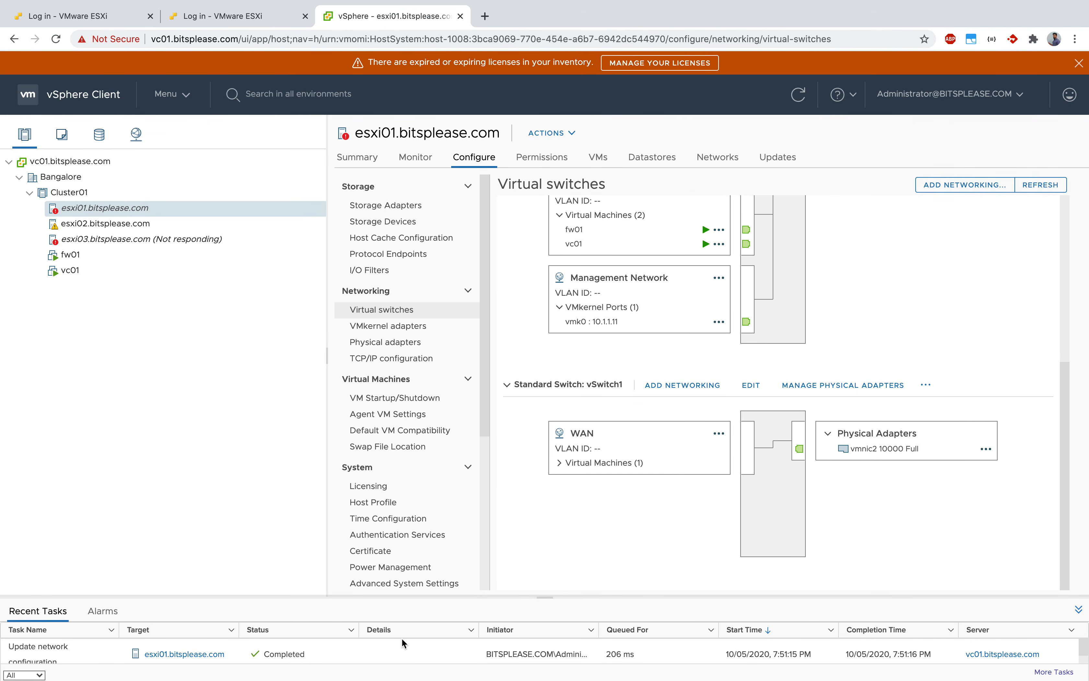
Collapse vSwitch0 and vSwitch1, expand vSwitch2 to examine its Private port group, and open its edit settings before cancelling them.
click(507, 385)
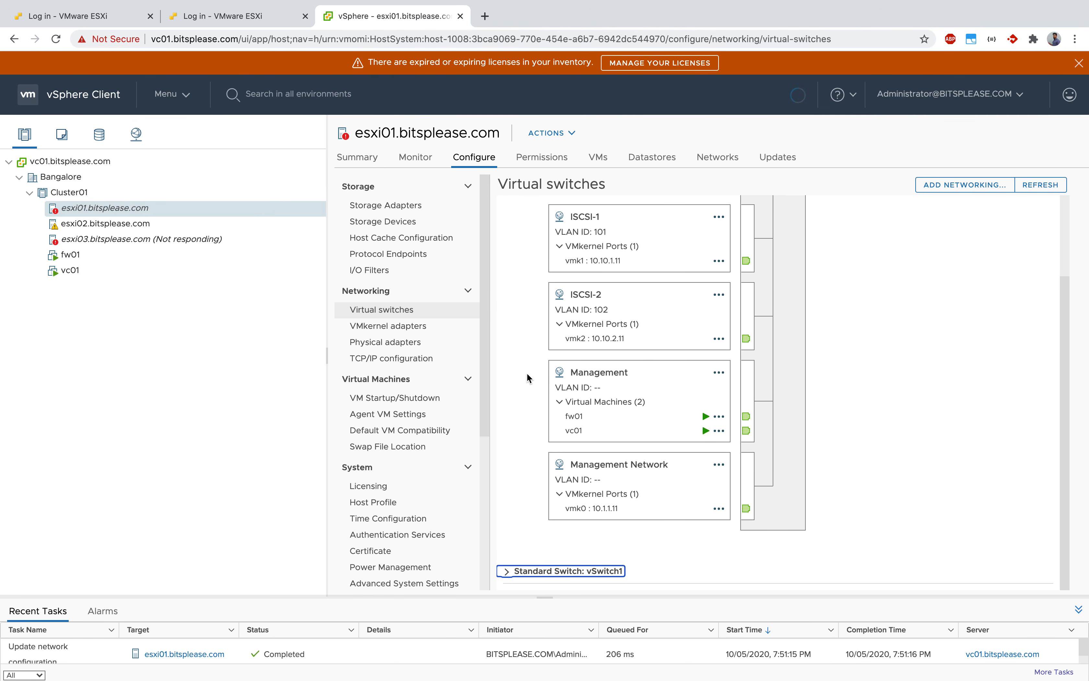
scroll(515, 343, up, 3)
click(511, 210)
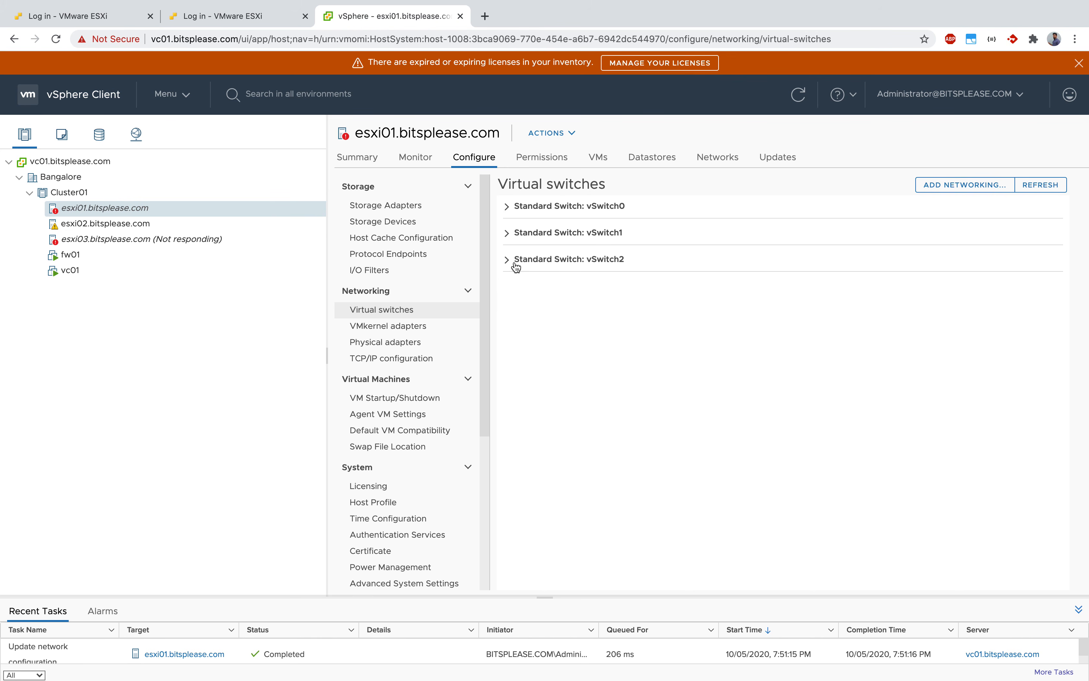
click(506, 261)
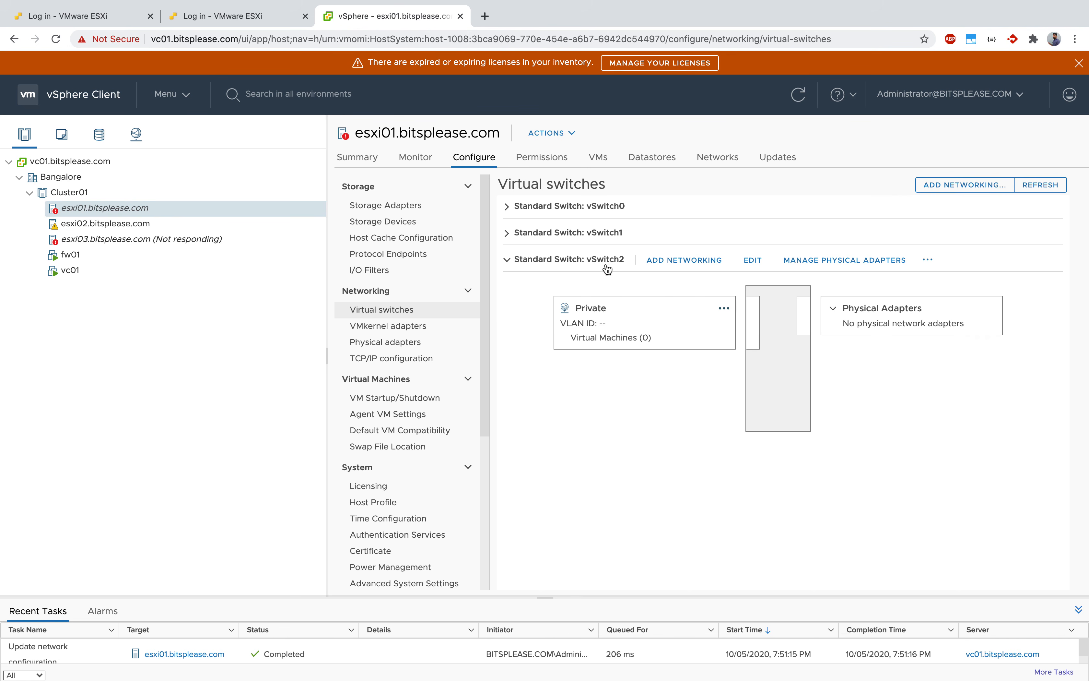
click(745, 264)
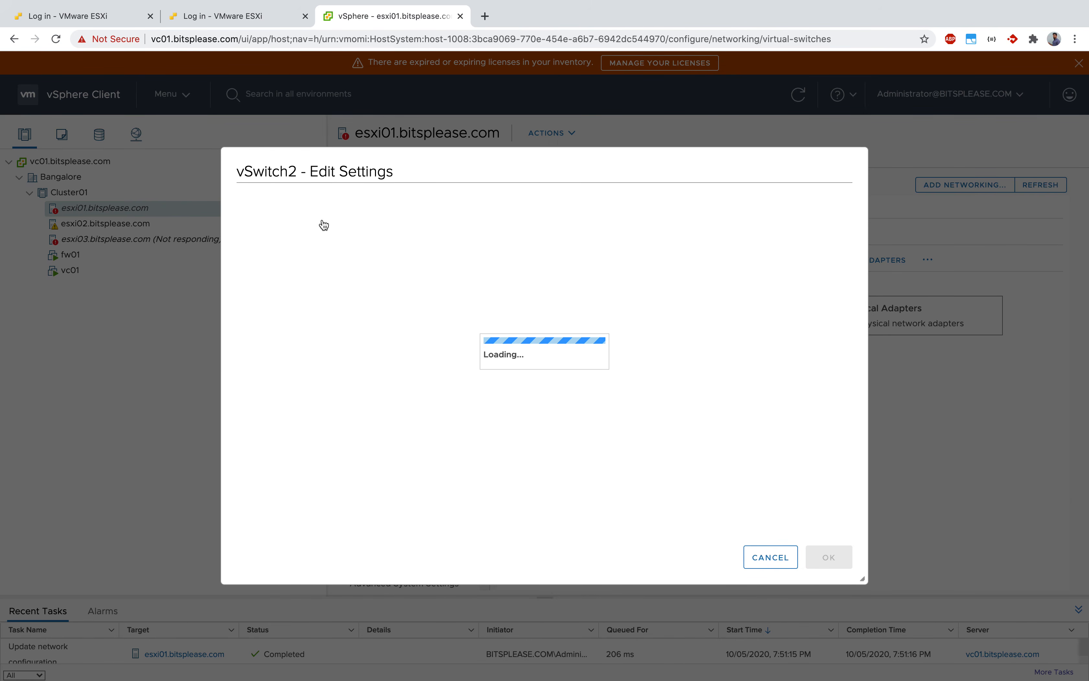
click(765, 558)
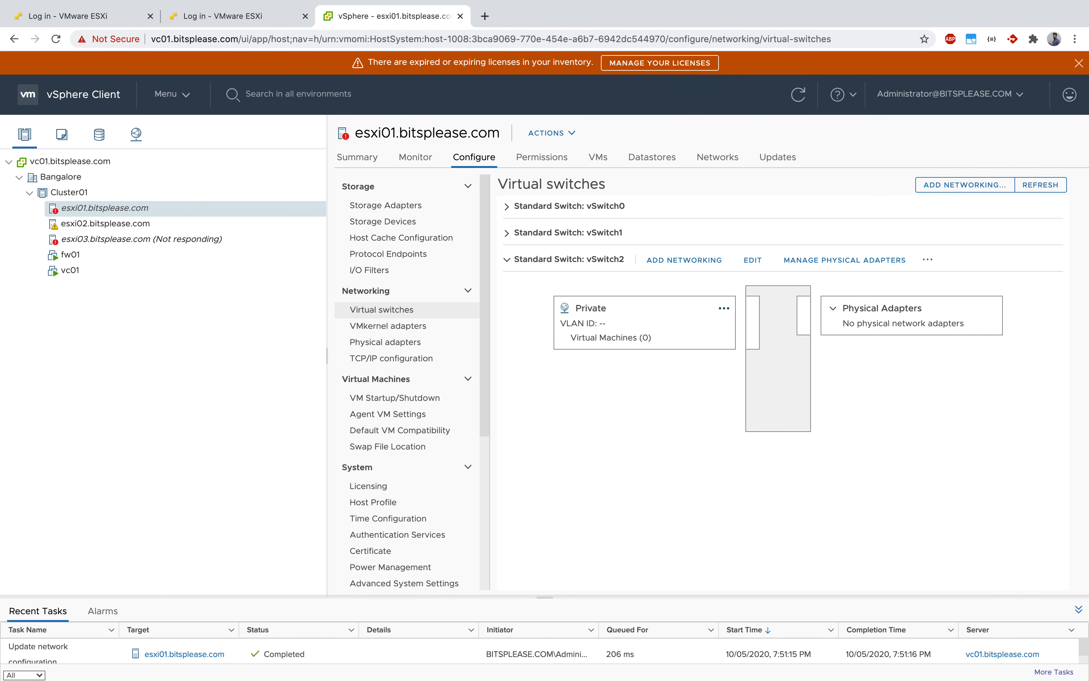
click(604, 338)
Open the settings of virtual machine vc01 for editing and add a new network adapter.
click(87, 272)
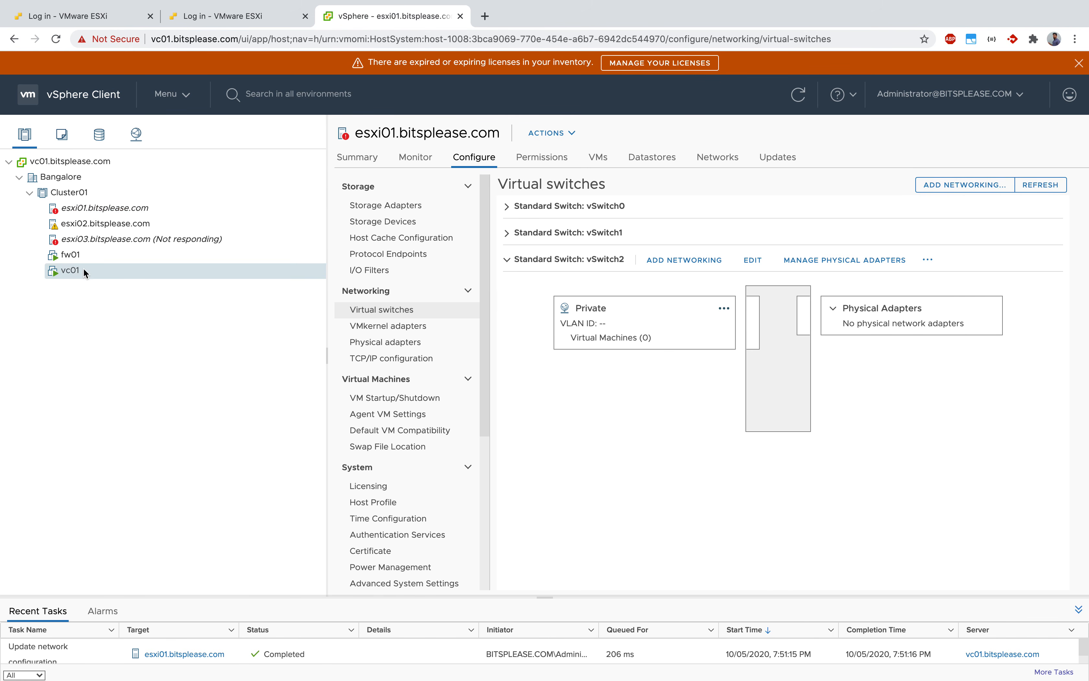
click(257, 274)
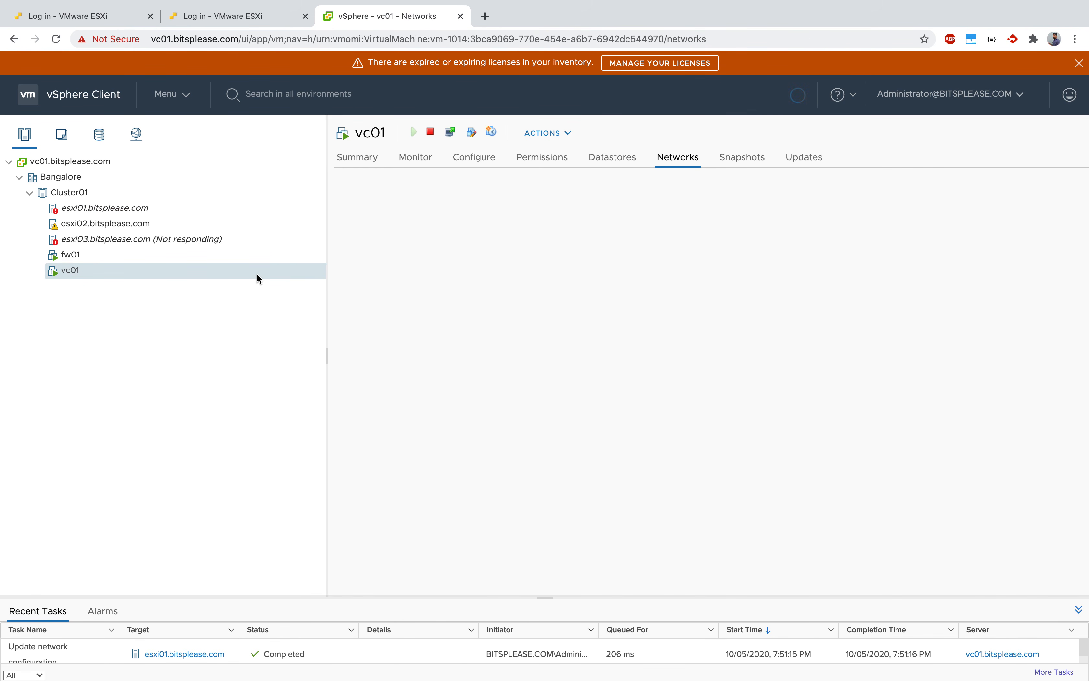
right_click(258, 278)
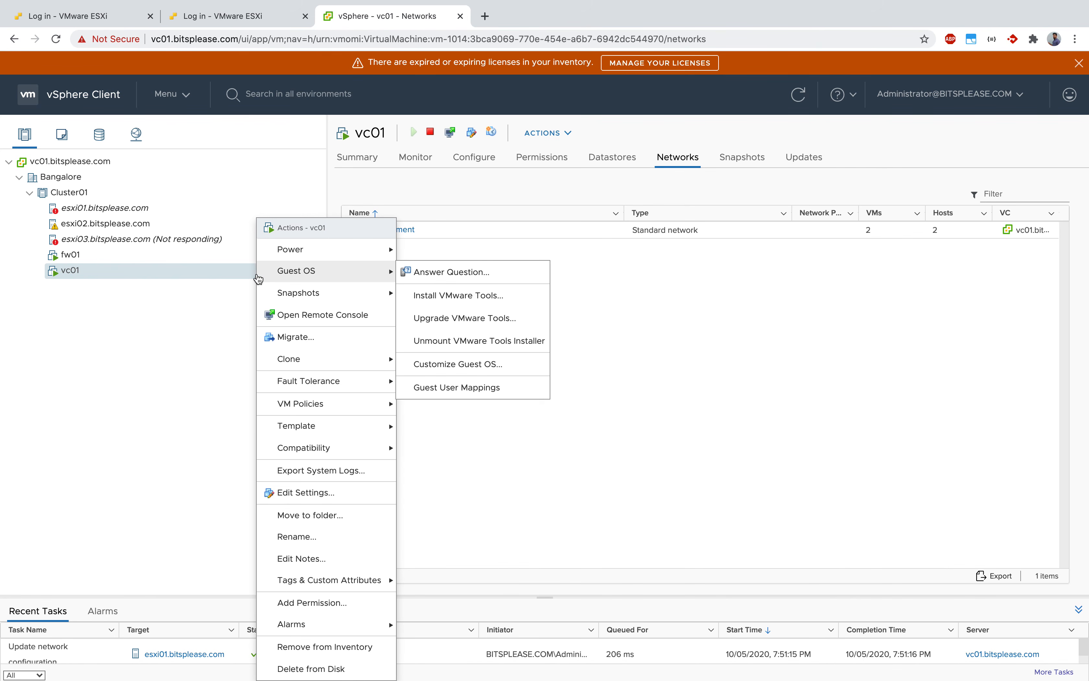
click(311, 494)
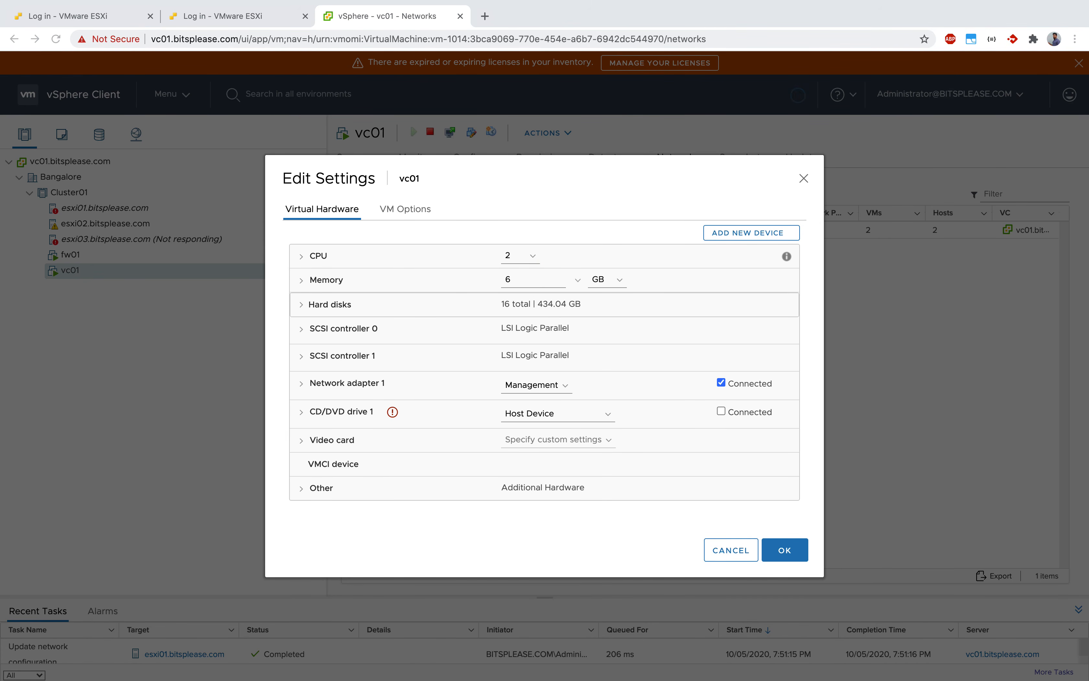
click(552, 540)
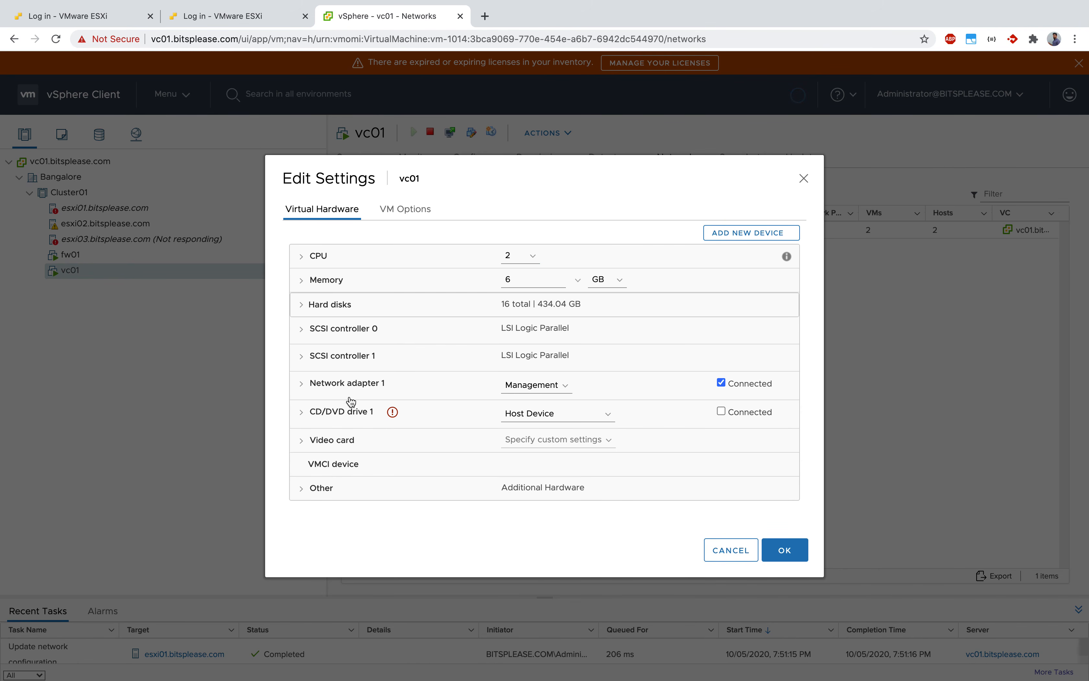
click(770, 235)
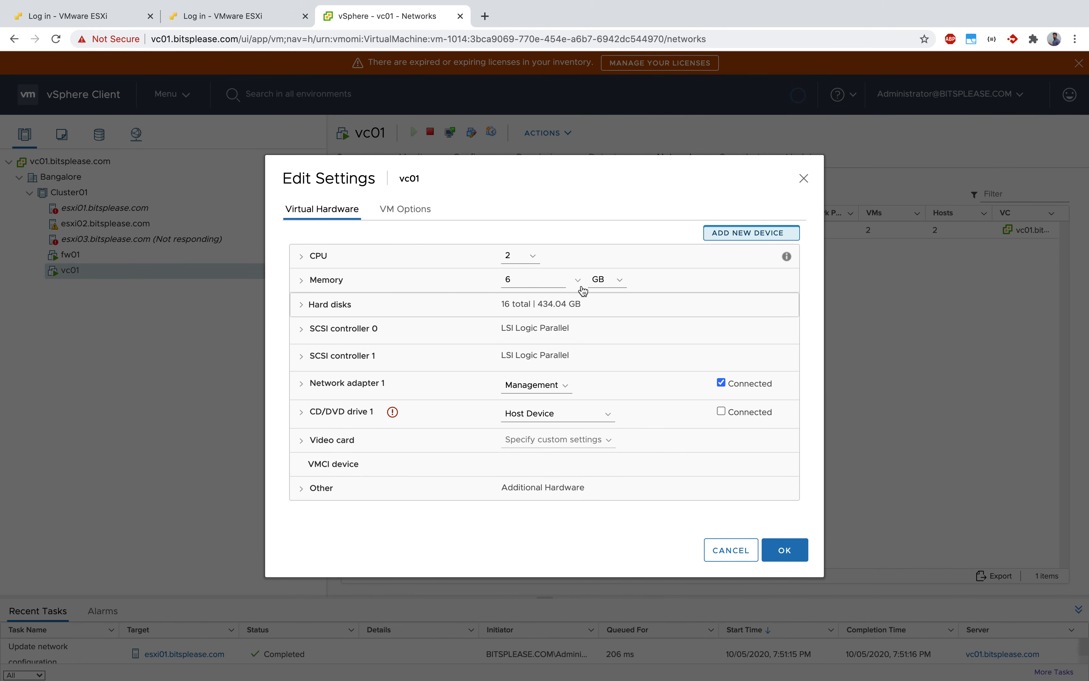
click(738, 476)
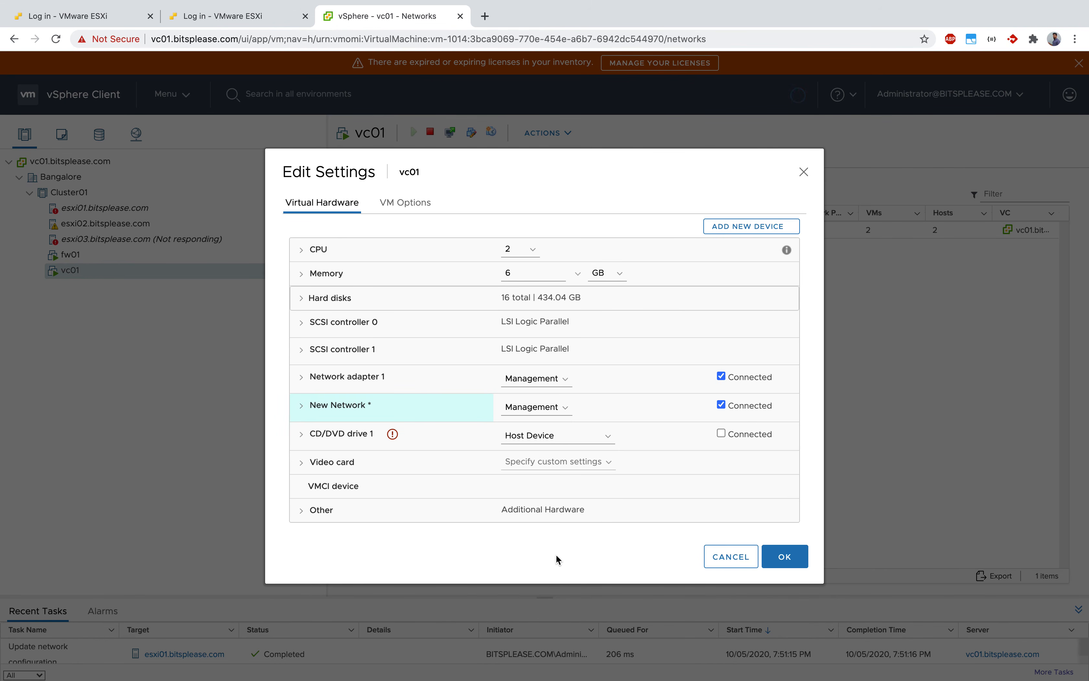
Connect vc01's new network adapter to the Private network and save the machine's settings.
click(556, 414)
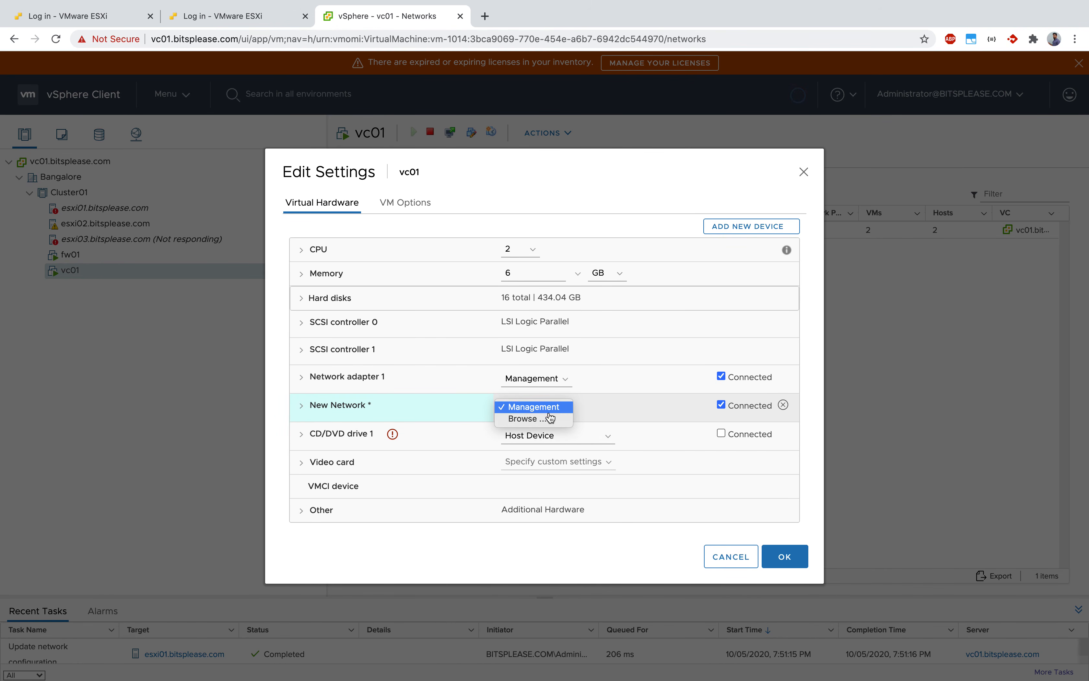
click(538, 421)
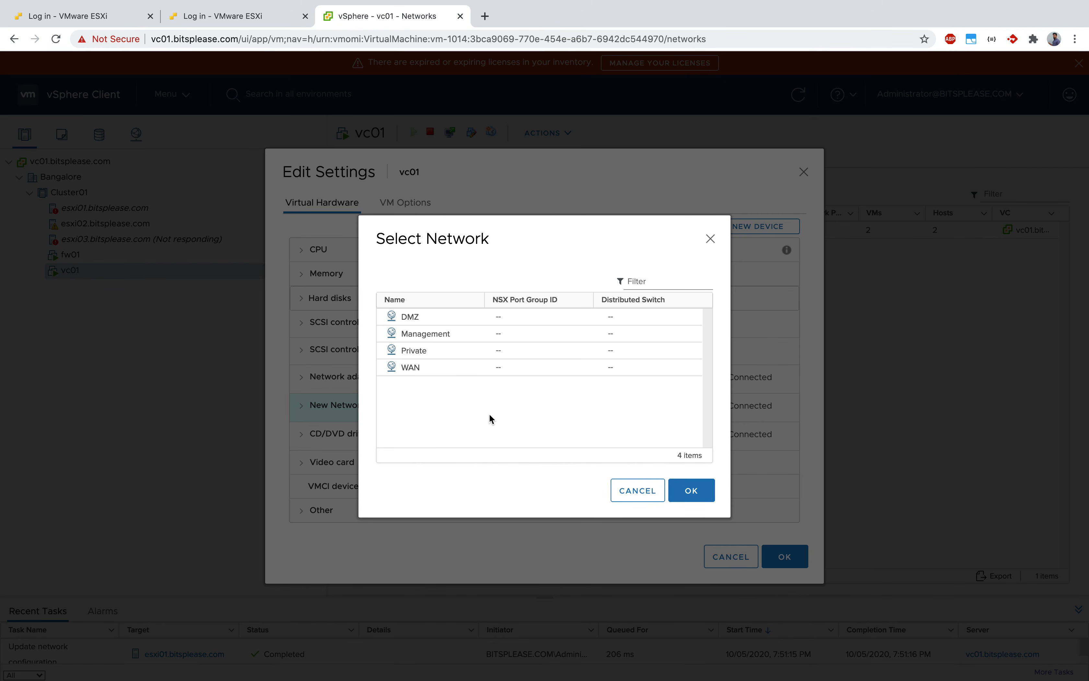
click(432, 351)
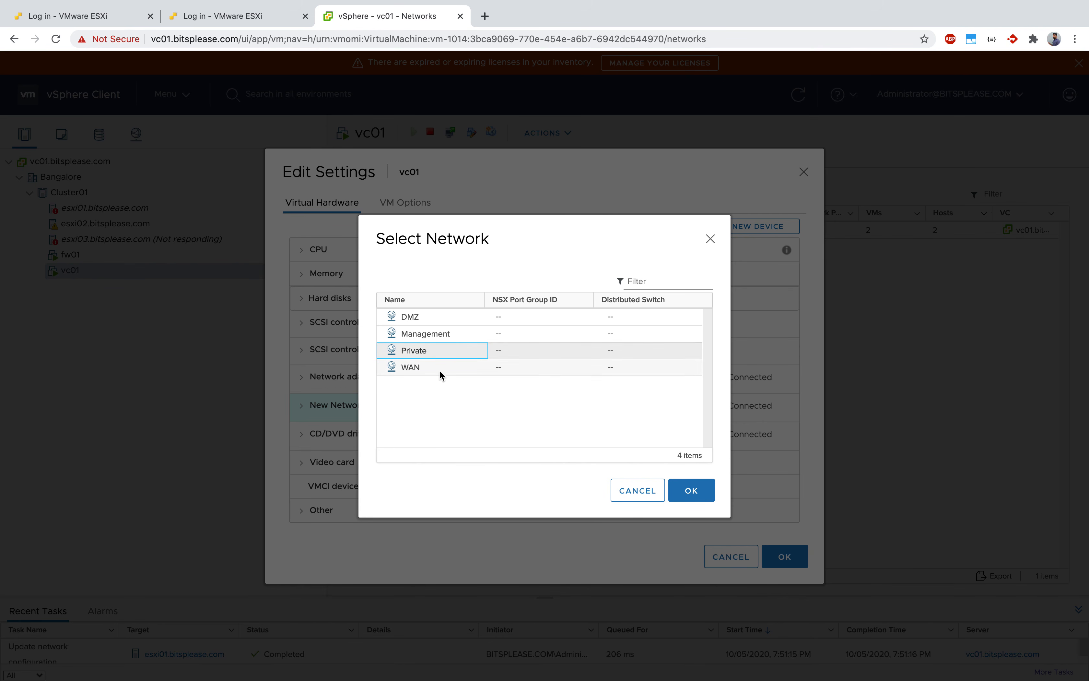
click(703, 498)
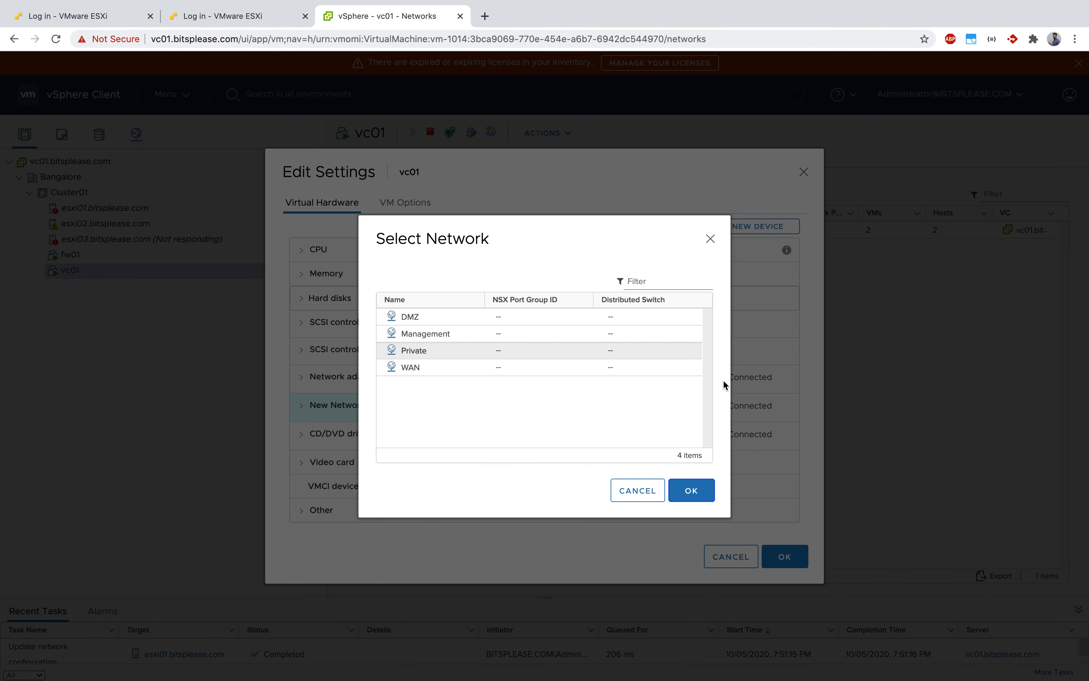
click(687, 489)
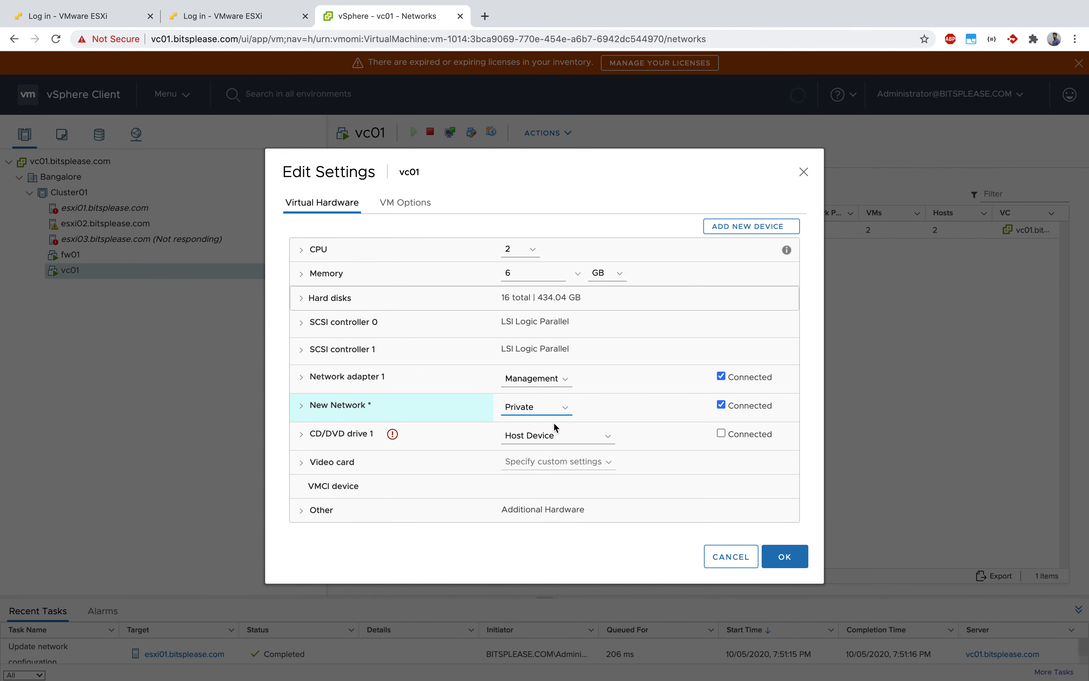
click(797, 557)
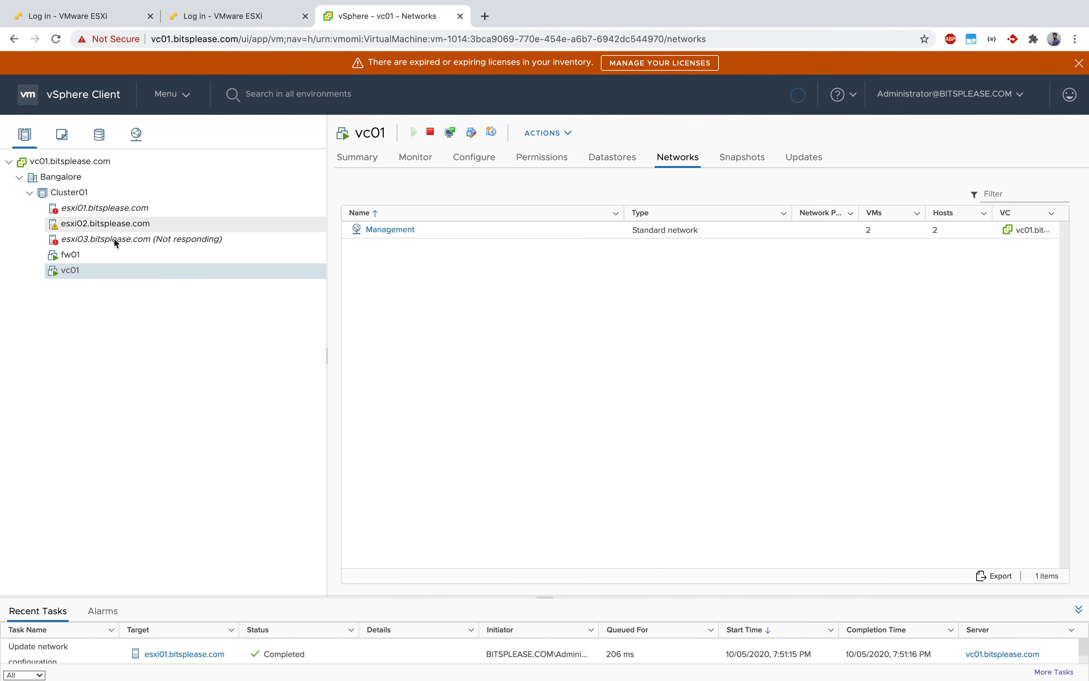
Return to the configuration of host esxi01.bitsplease.com.
click(122, 209)
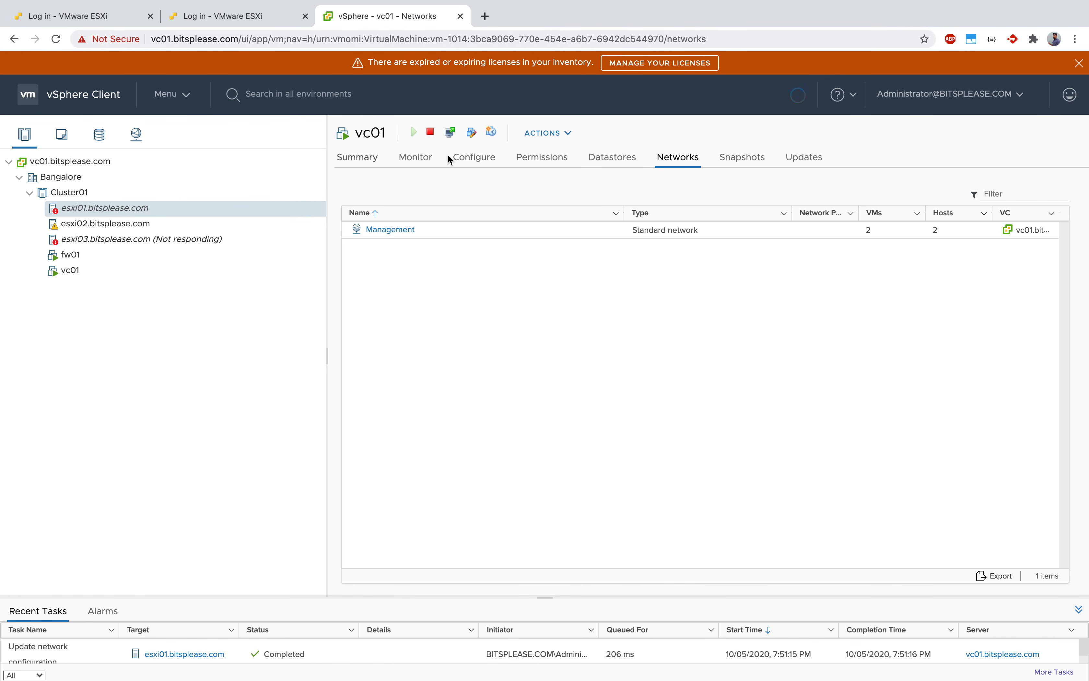
click(483, 165)
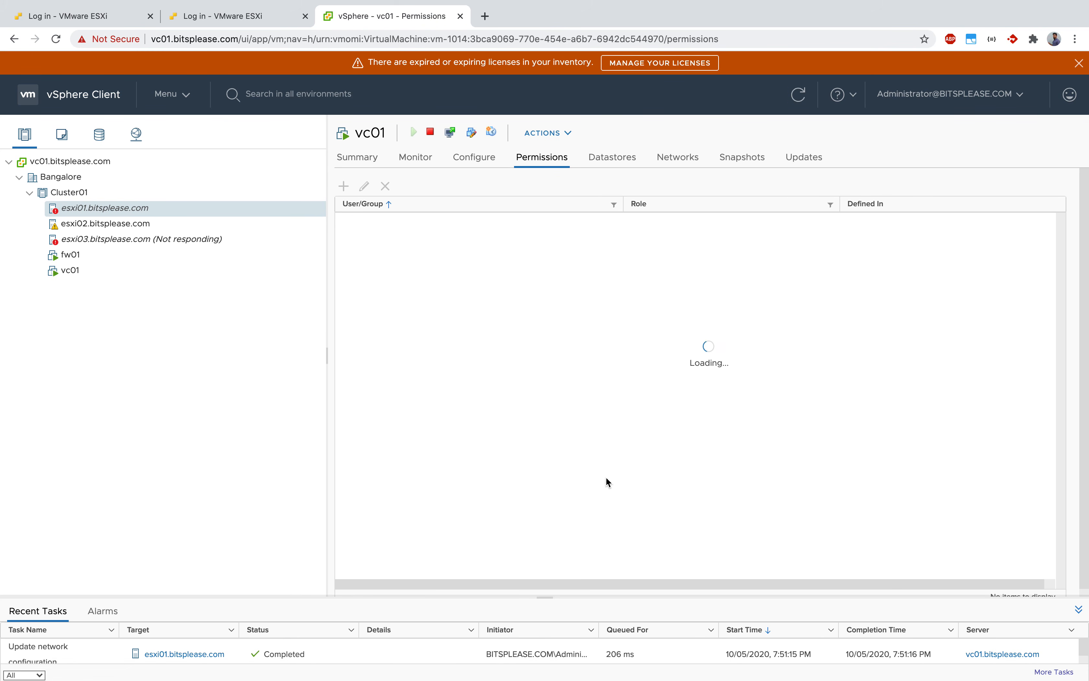
click(479, 166)
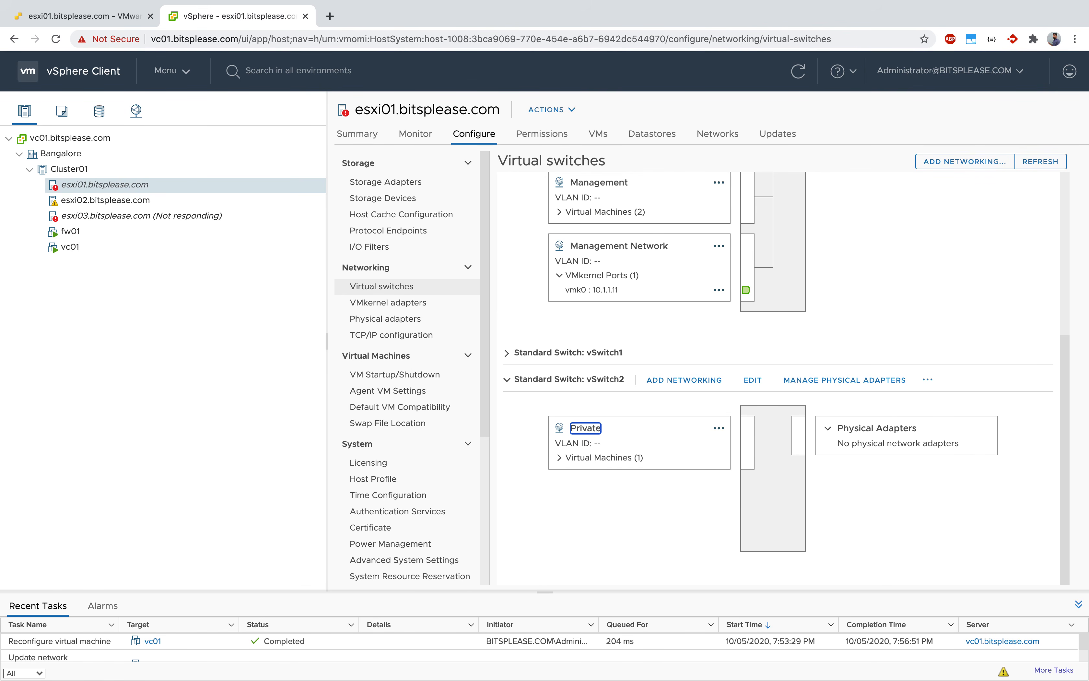
key(ctrl+Up)
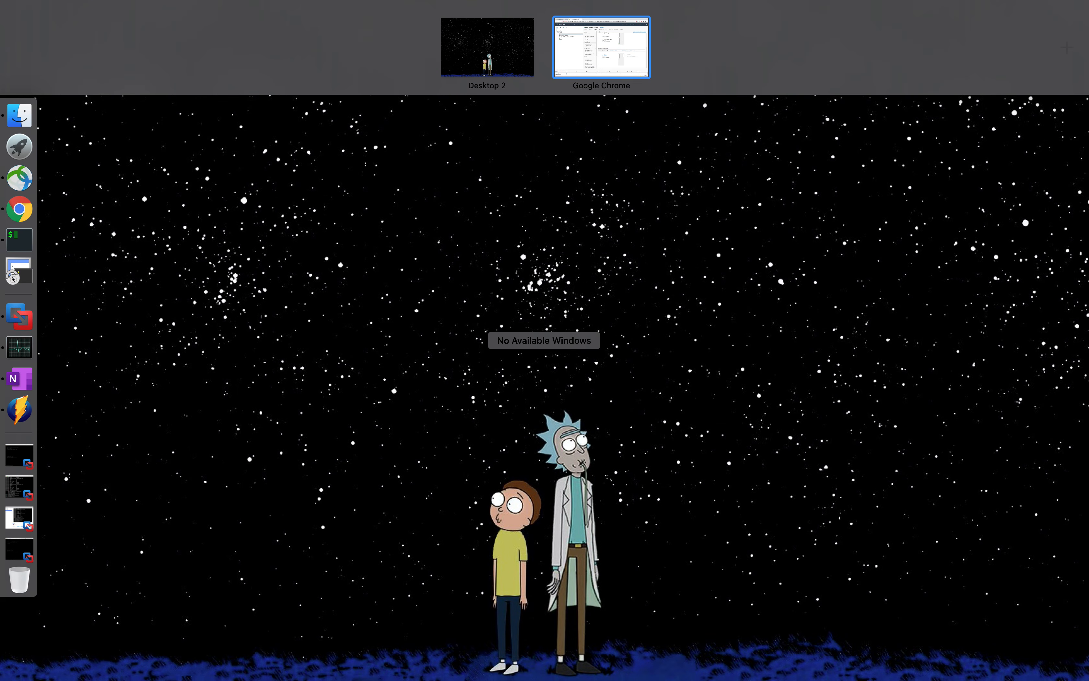
click(572, 57)
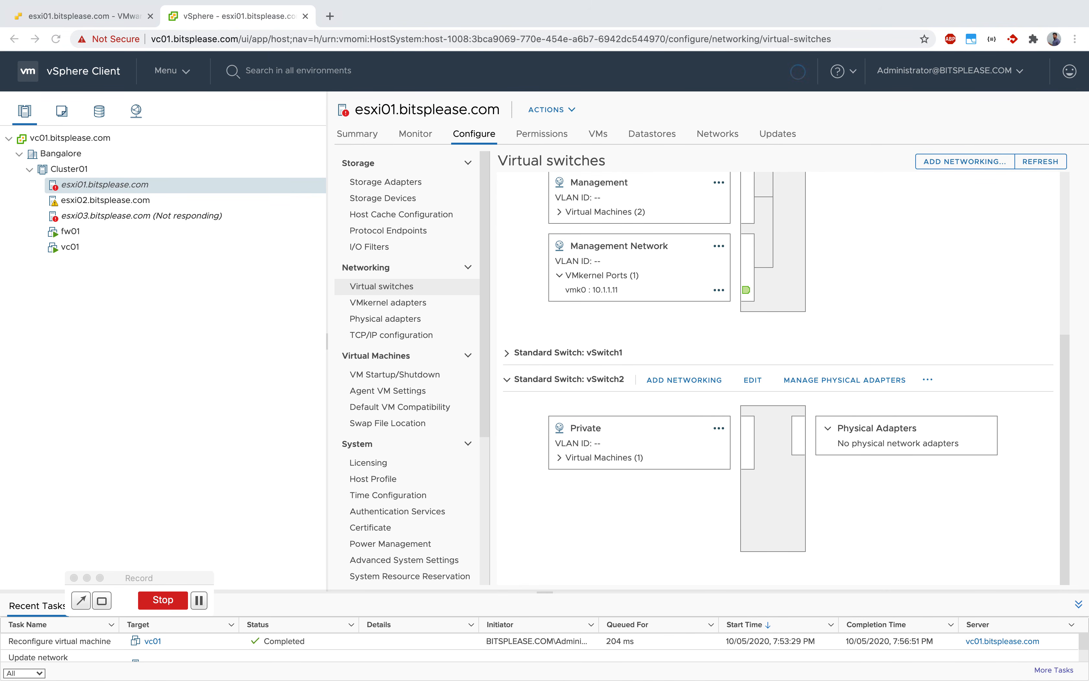
key(ctrl+Up)
key(ctrl+Up)
key(ctrl+Up)
key(ctrl+Up)
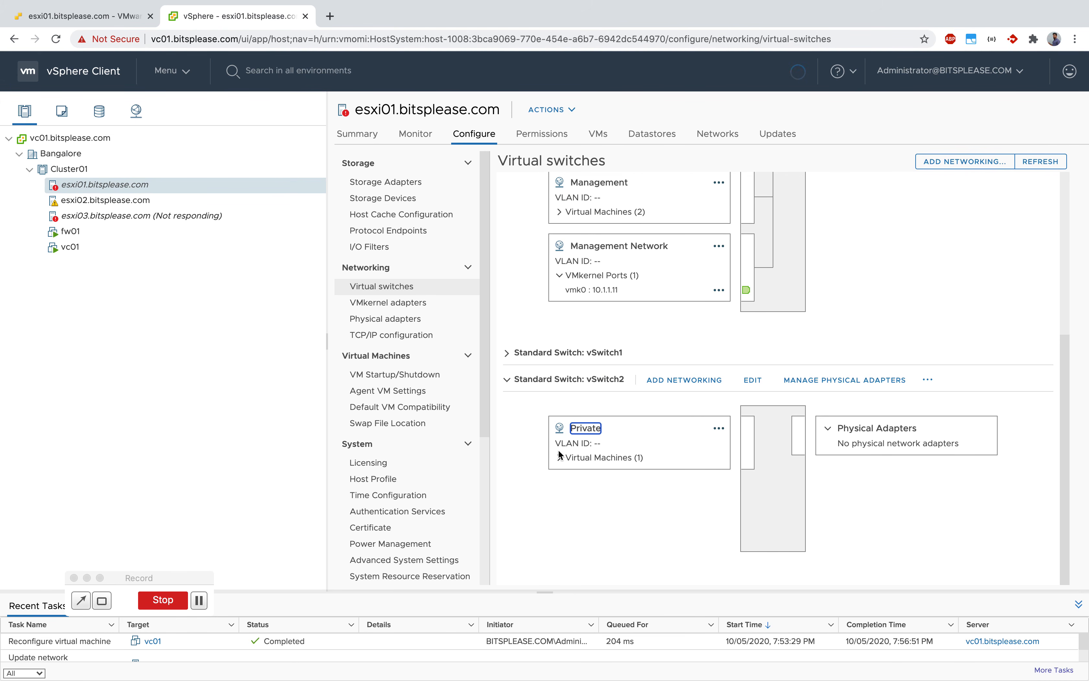
click(87, 578)
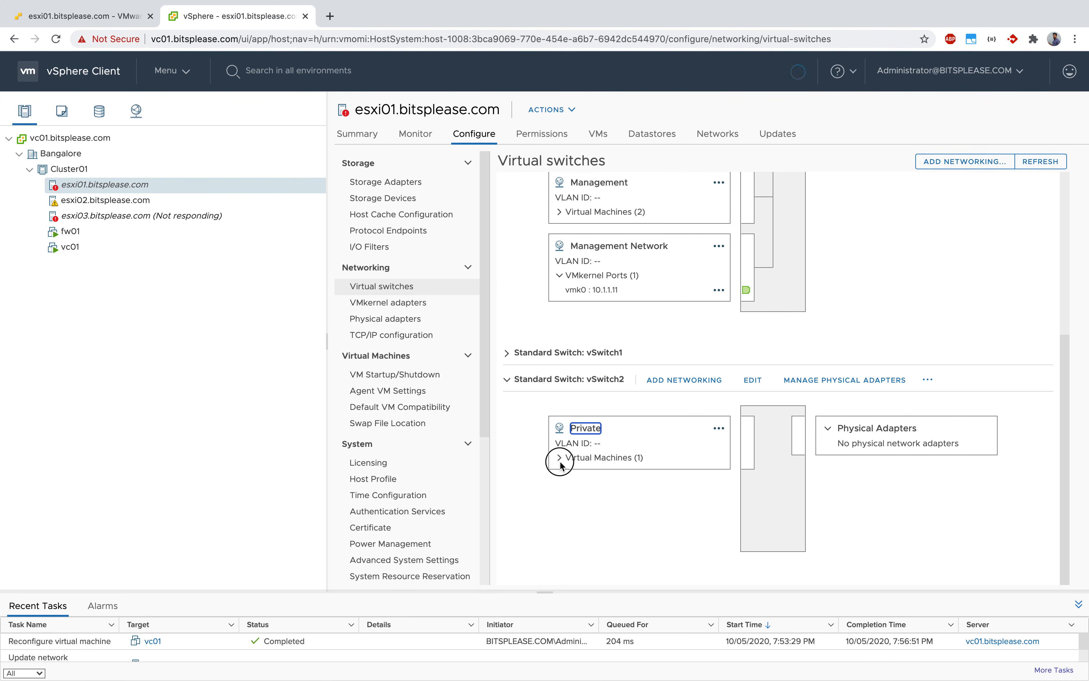
Expand the virtual machines of the Private port group on vSwitch2 and check the actions offered for vc01 and for the port group.
click(559, 482)
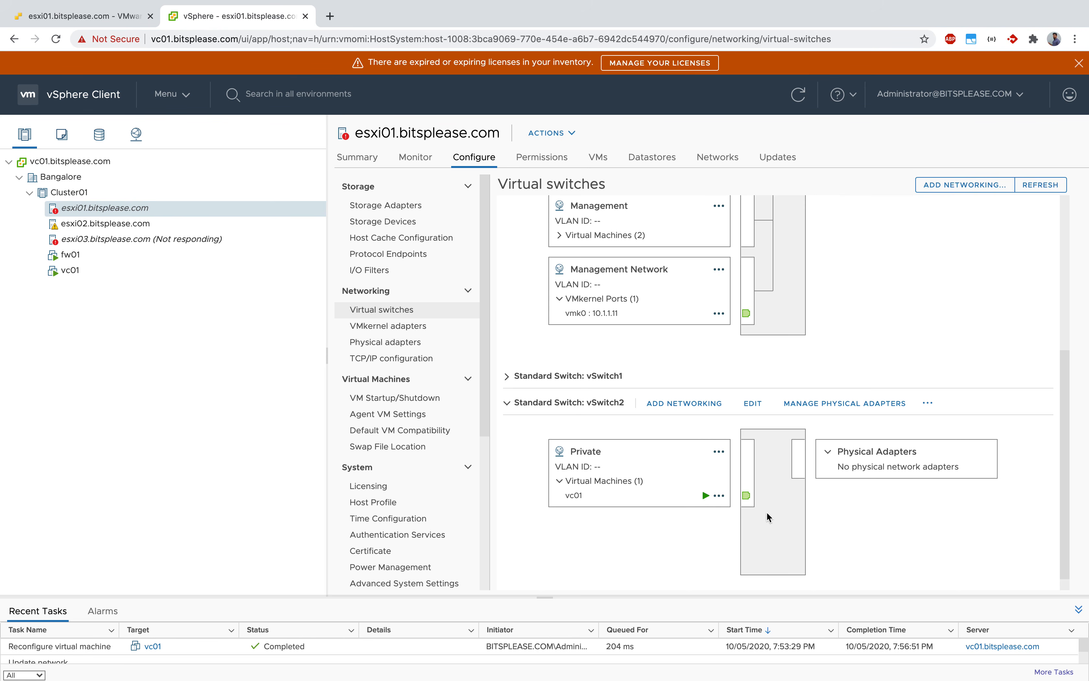
scroll(639, 514, down, 1)
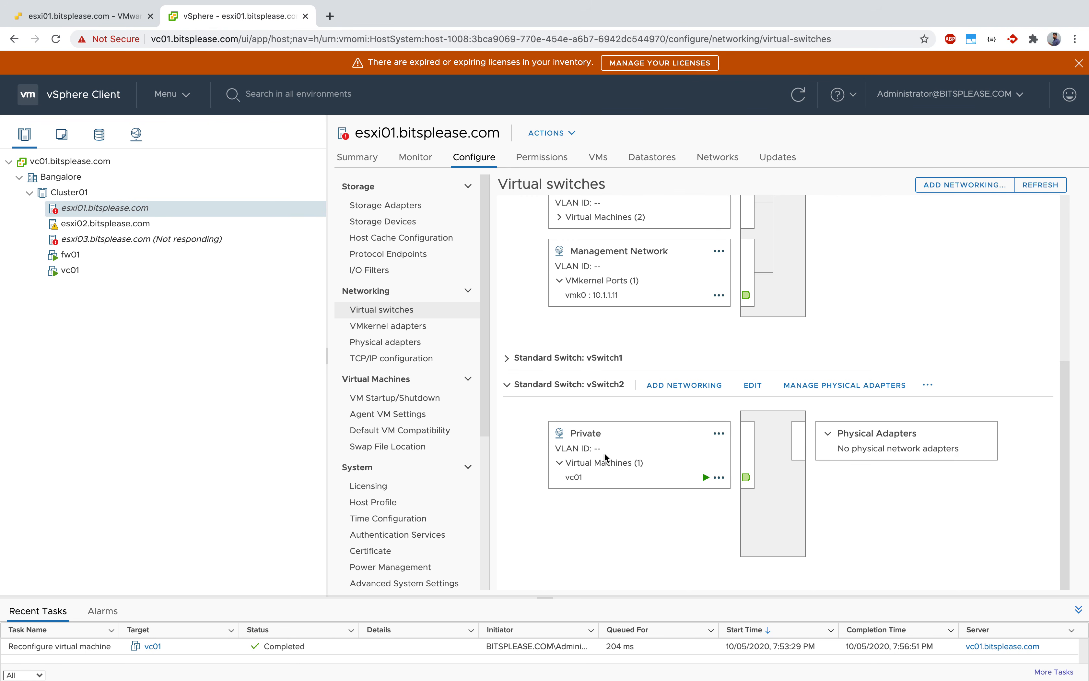
click(724, 480)
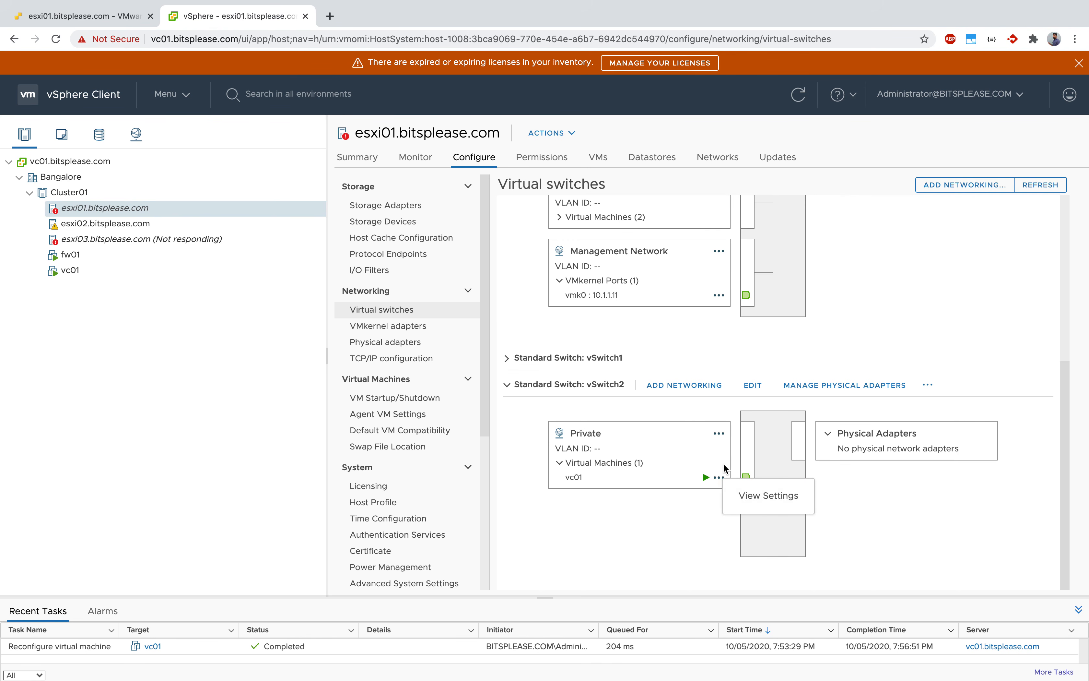
click(720, 435)
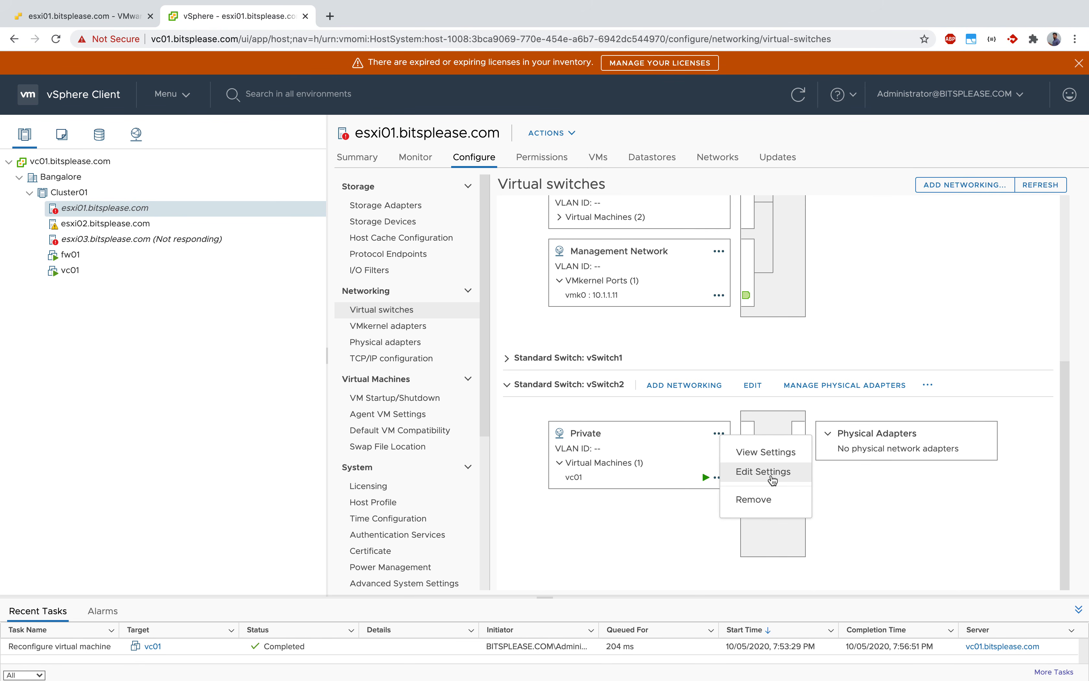
click(556, 536)
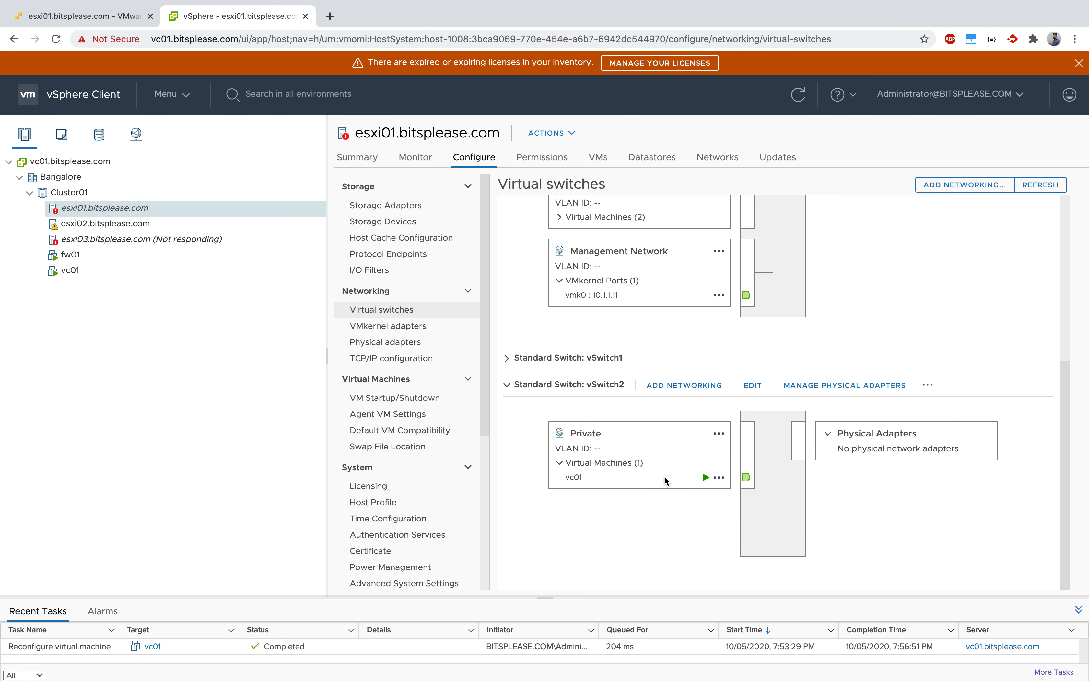
Remove Network adapter 2 from vc01's settings, save the change and enlarge the recent tasks area.
click(106, 272)
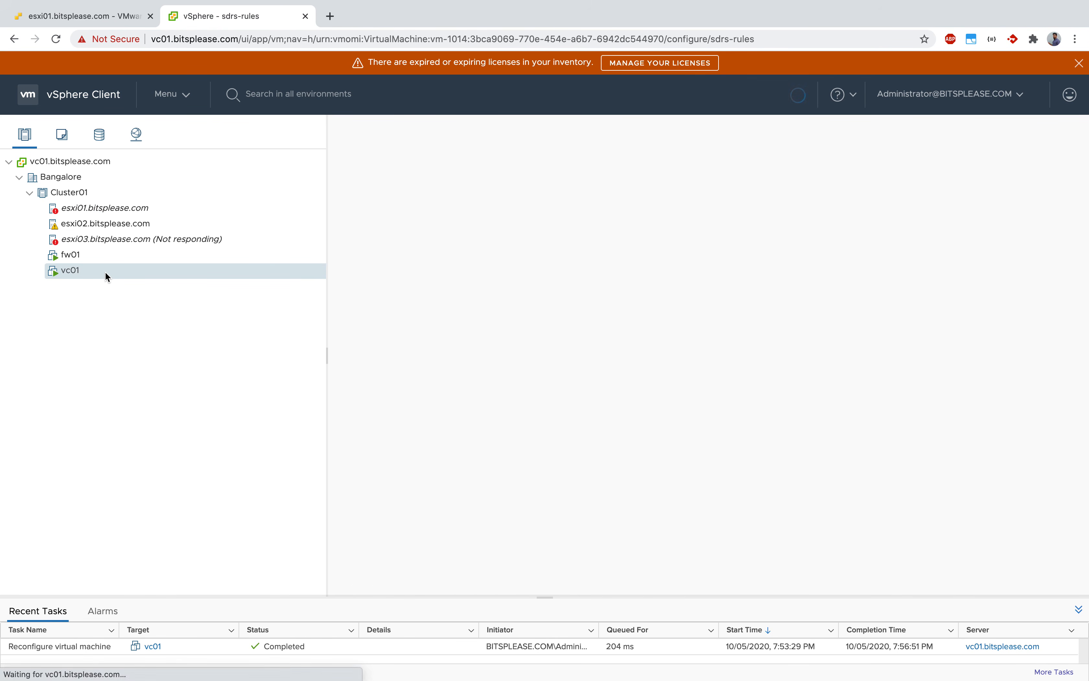
click(281, 268)
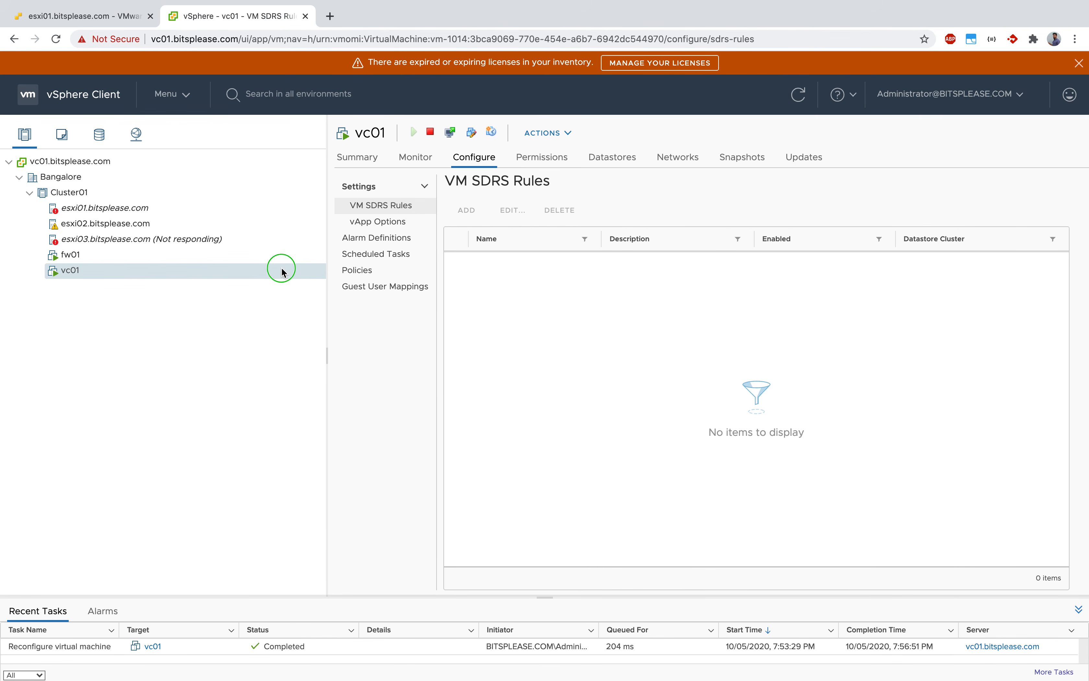
right_click(283, 272)
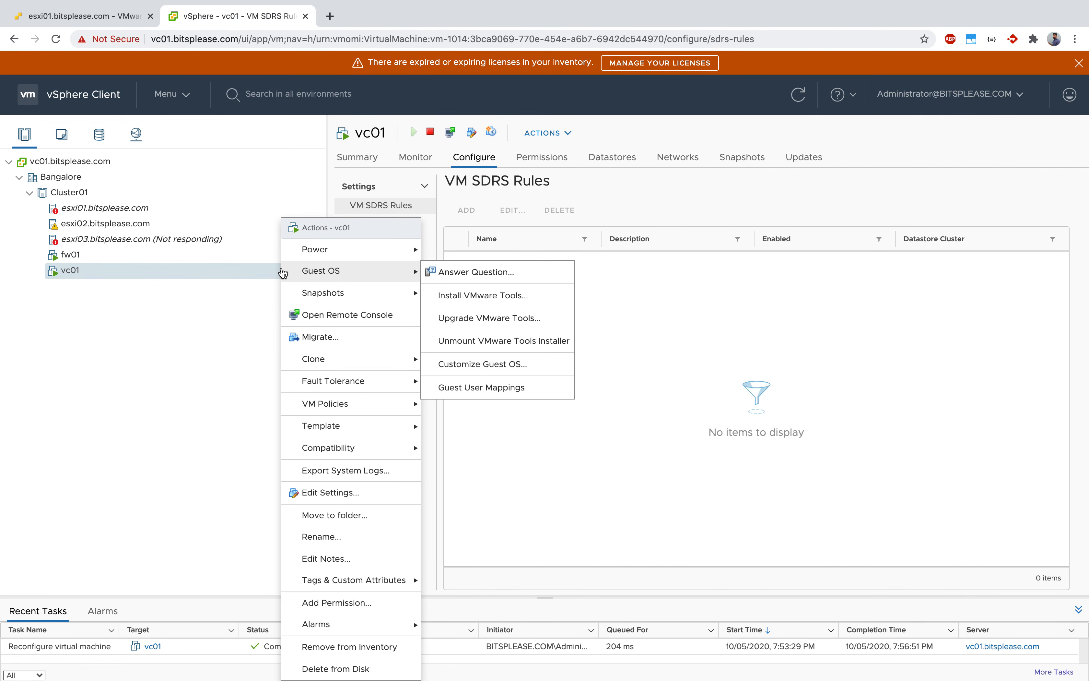
click(323, 492)
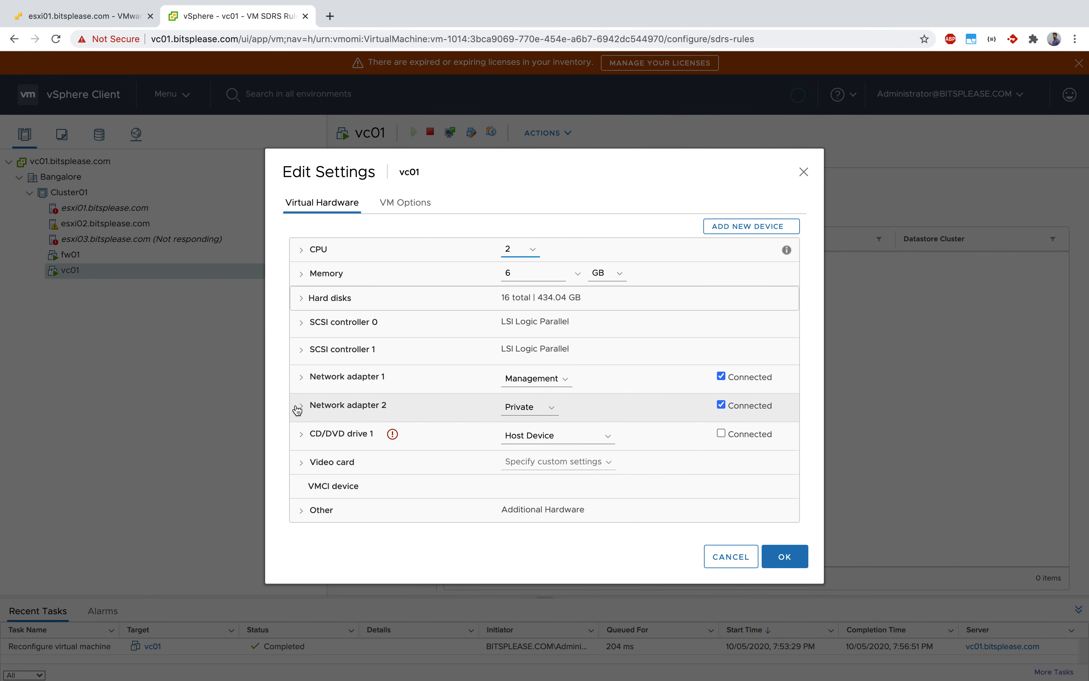
mouse_move(789, 412)
click(783, 406)
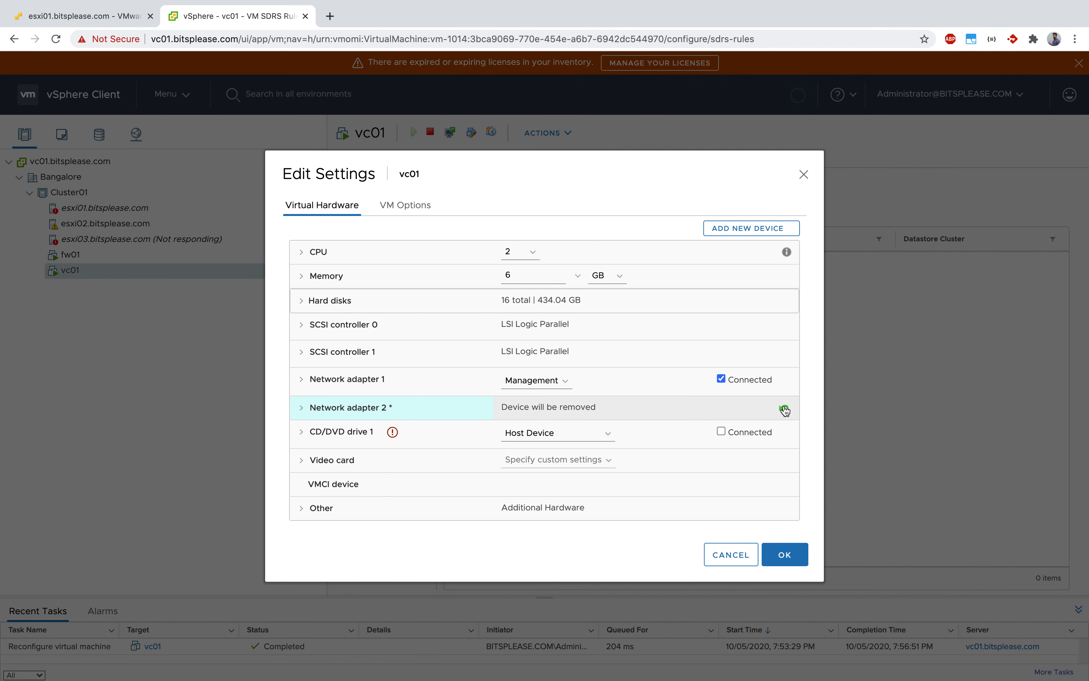
click(787, 565)
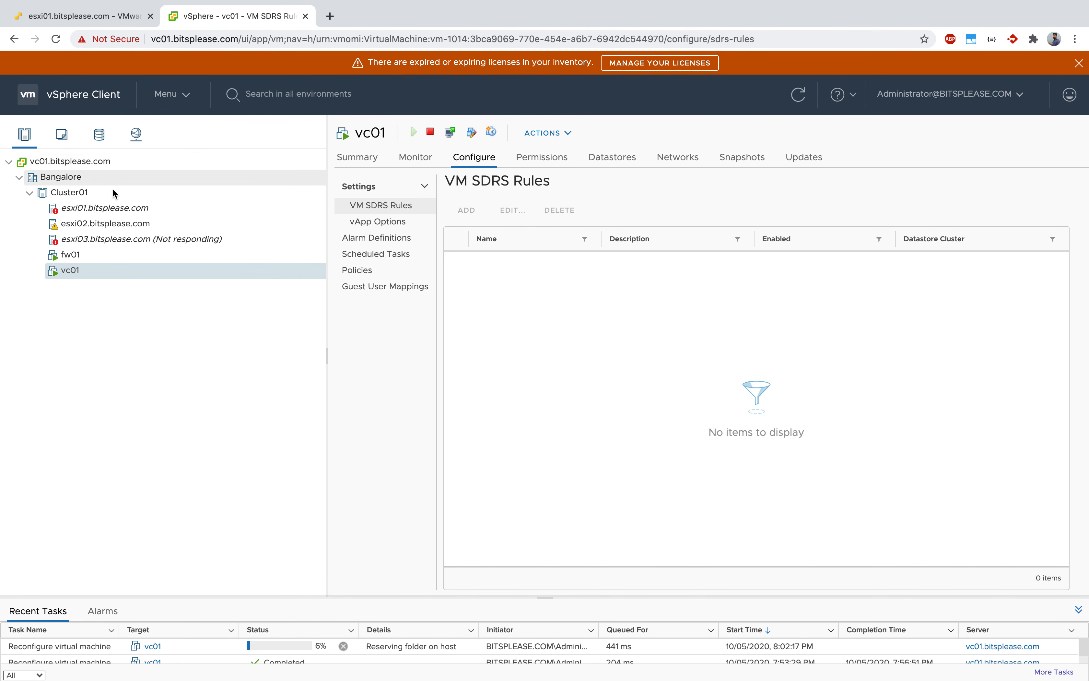
drag(256, 597, 270, 499)
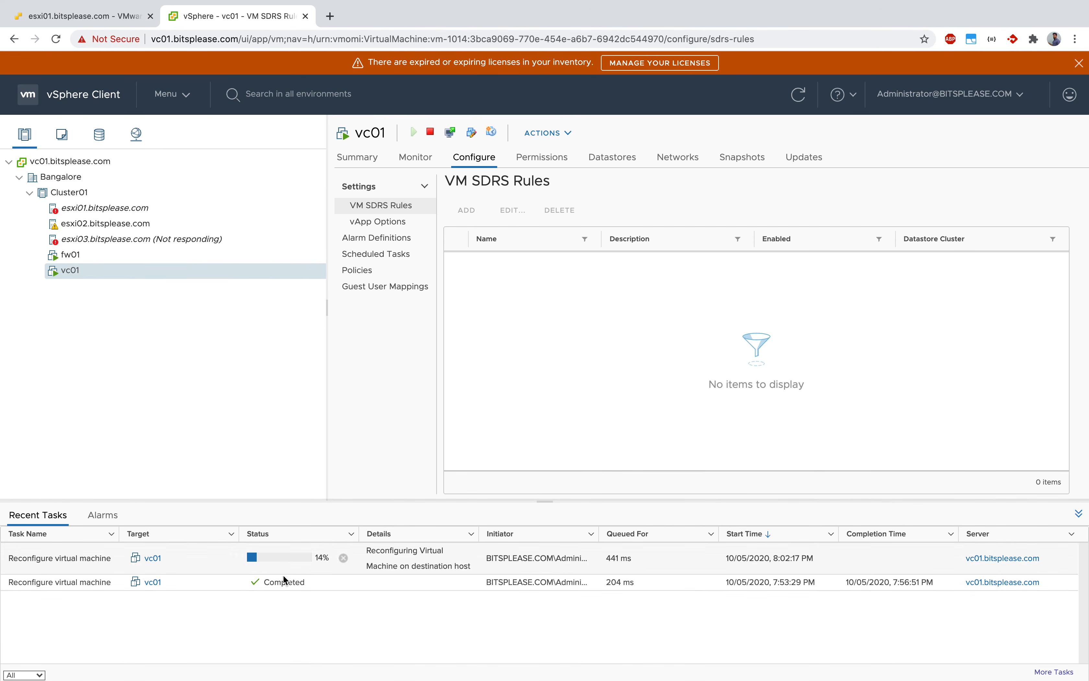
Remove the standard switch vSwitch2 with its Private port group from host esxi01.bitsplease.com.
click(185, 207)
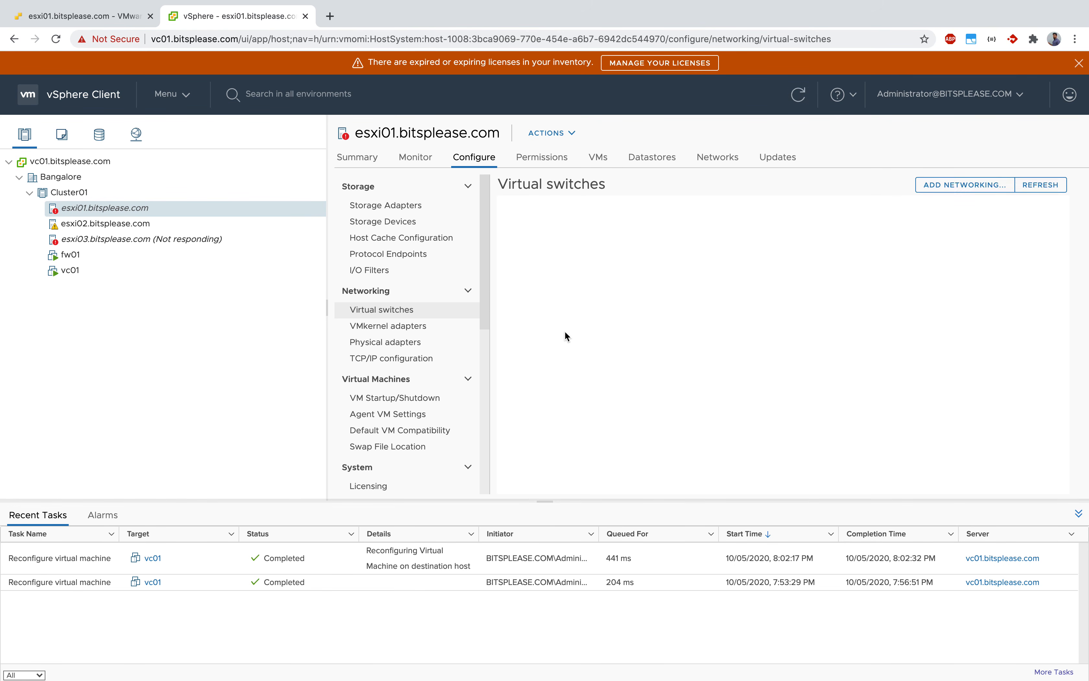
scroll(940, 398, down, 3)
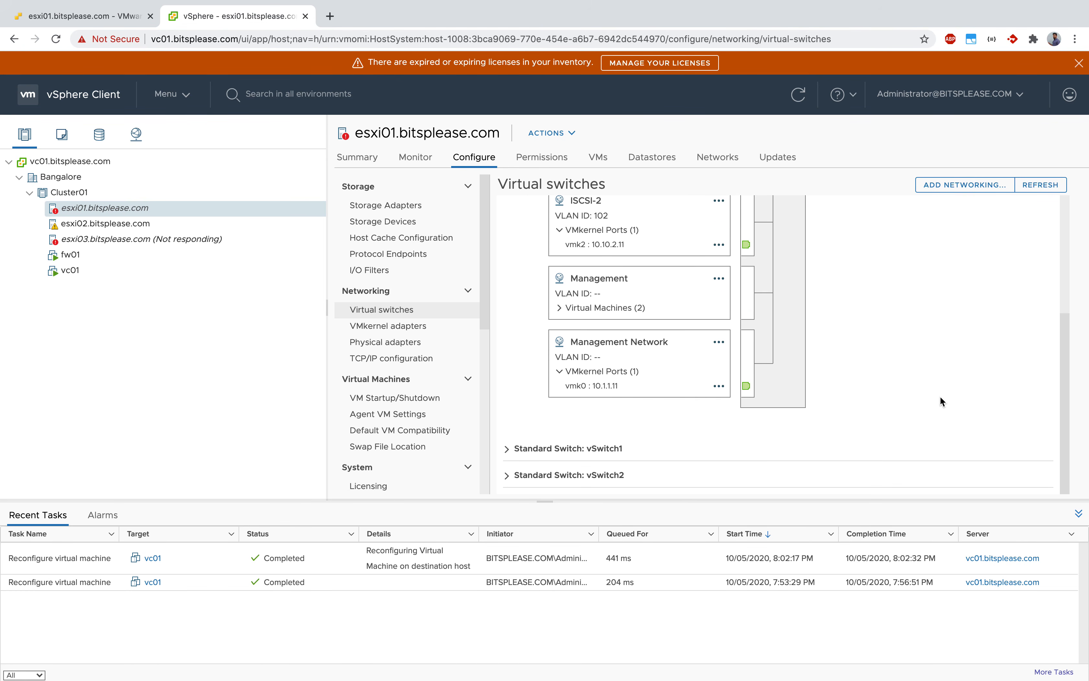
click(508, 475)
scroll(703, 376, down, 3)
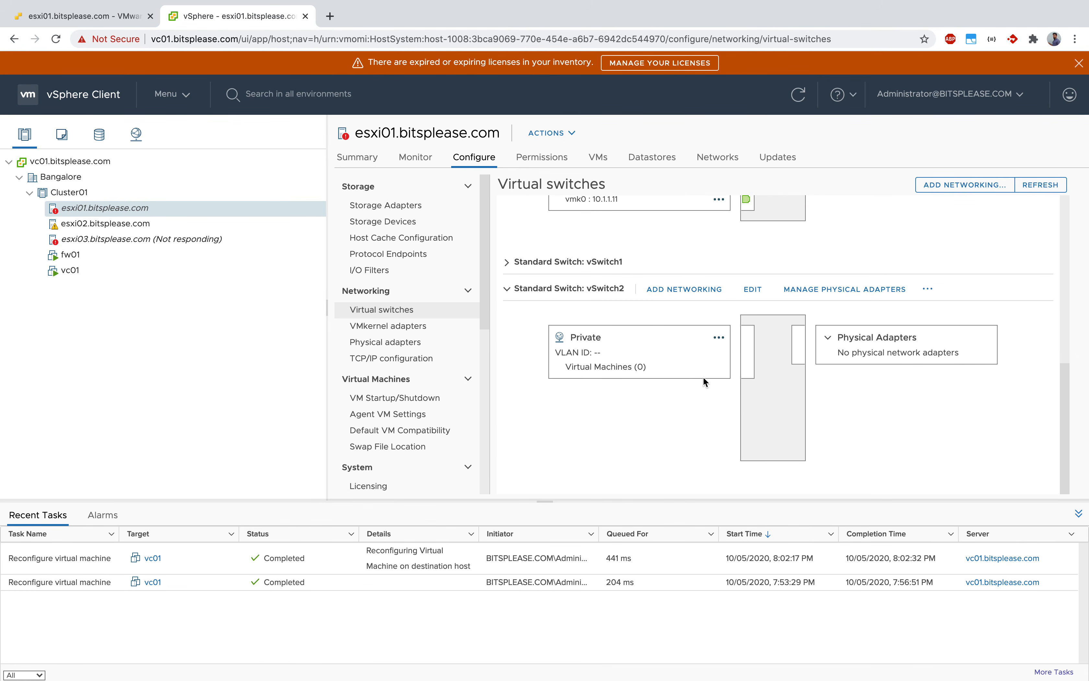
click(928, 289)
click(954, 357)
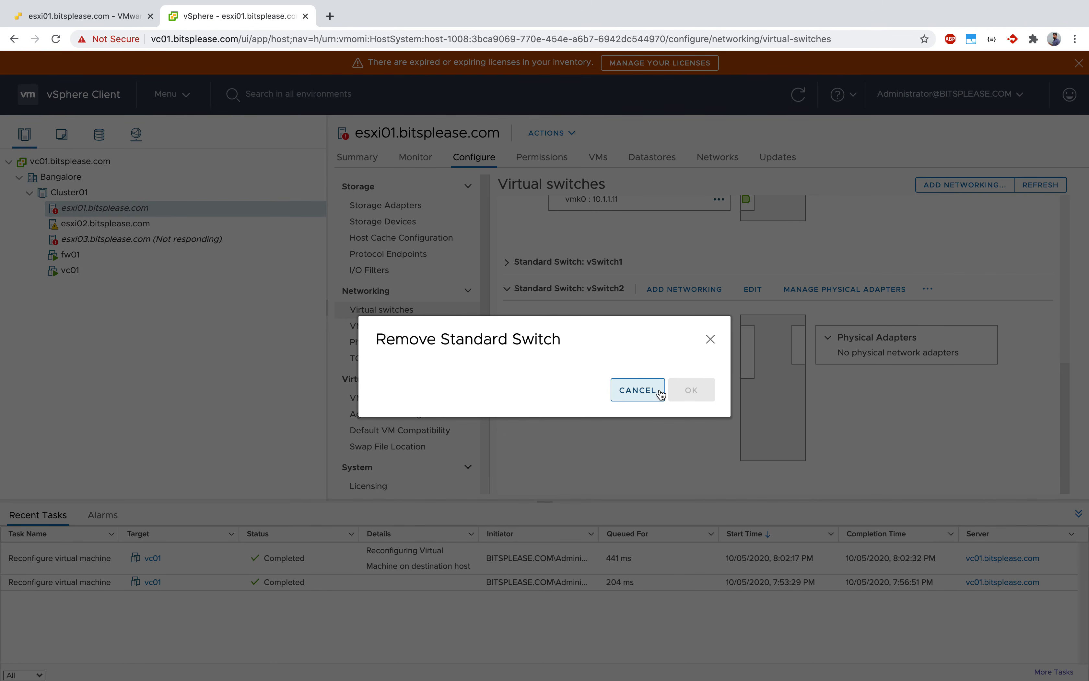
click(688, 404)
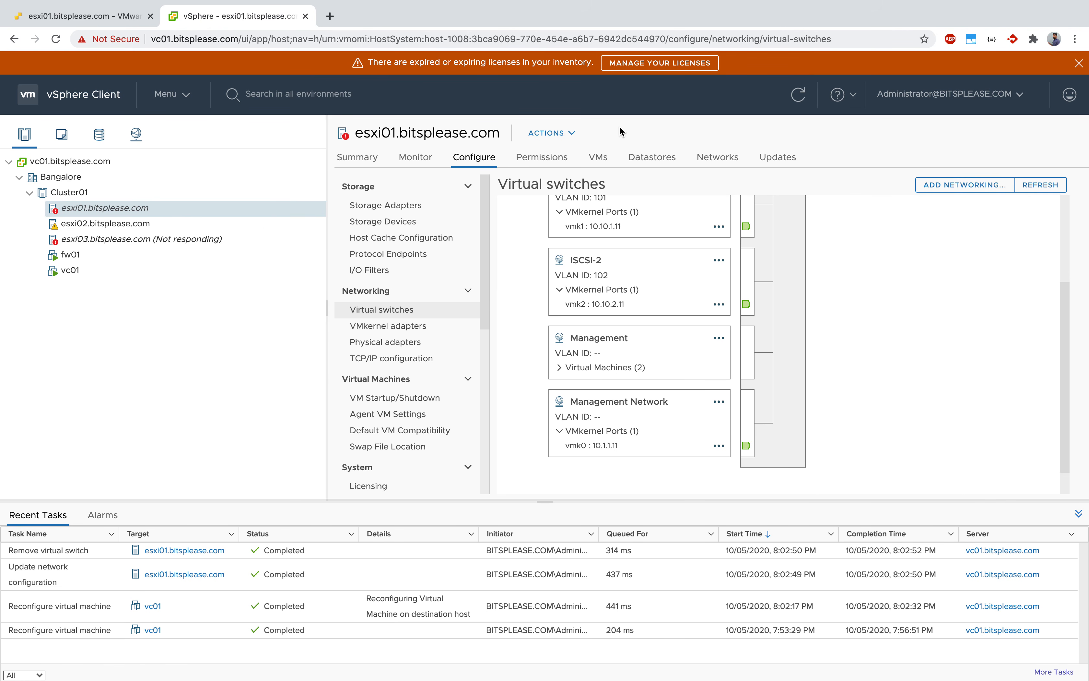
Reopen the settings of virtual machine vc01 for editing.
click(87, 270)
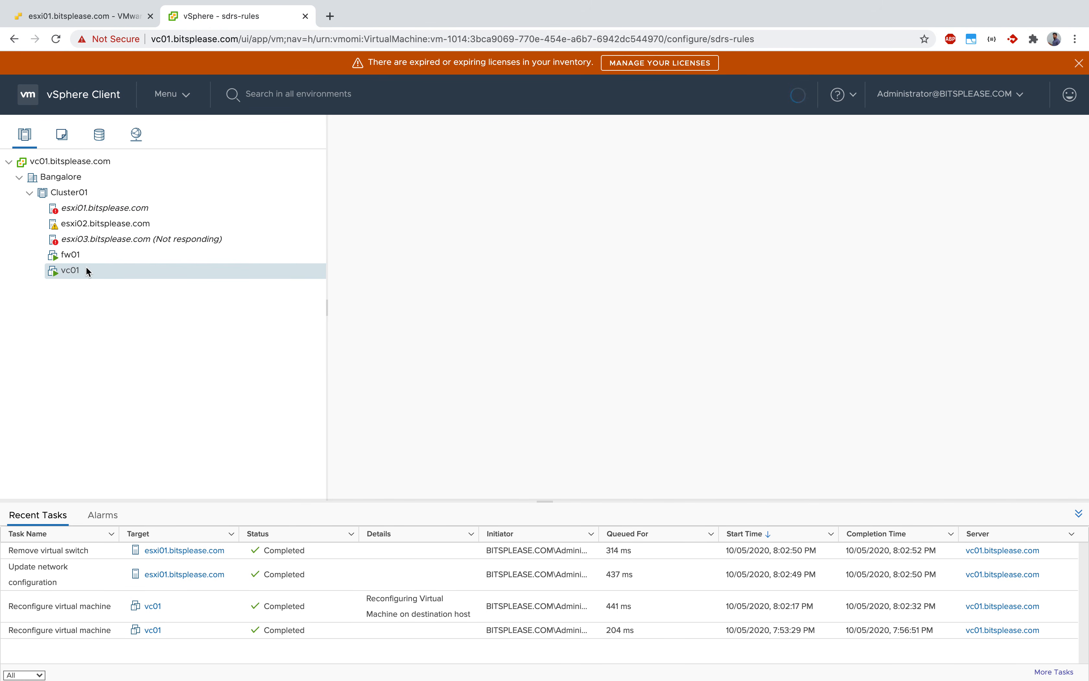
right_click(85, 268)
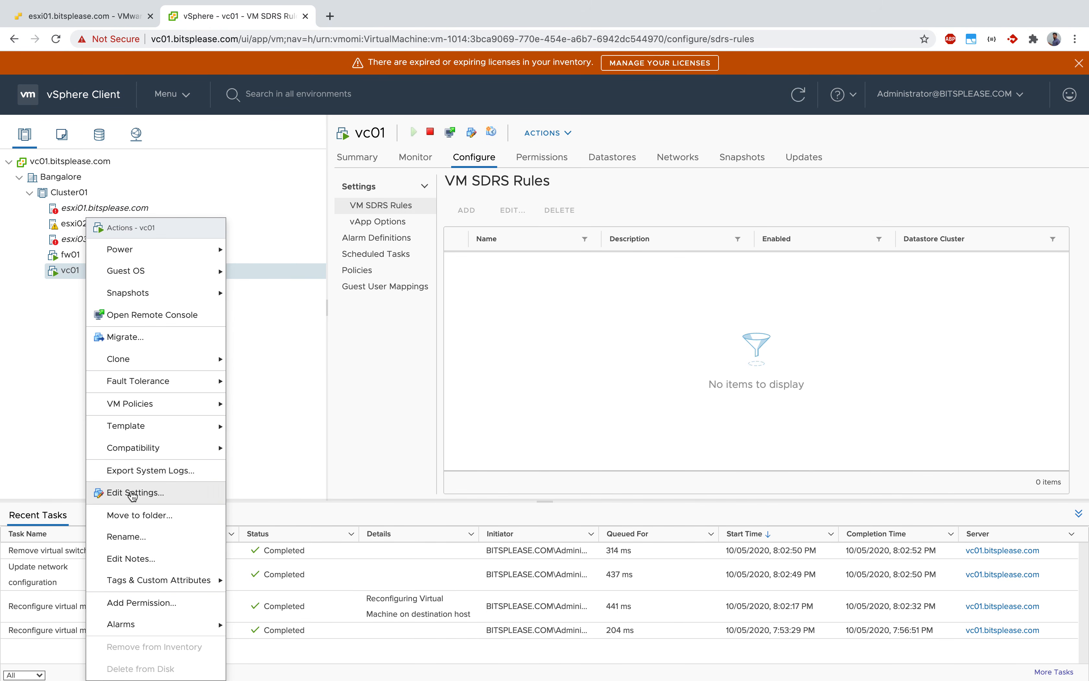
click(130, 493)
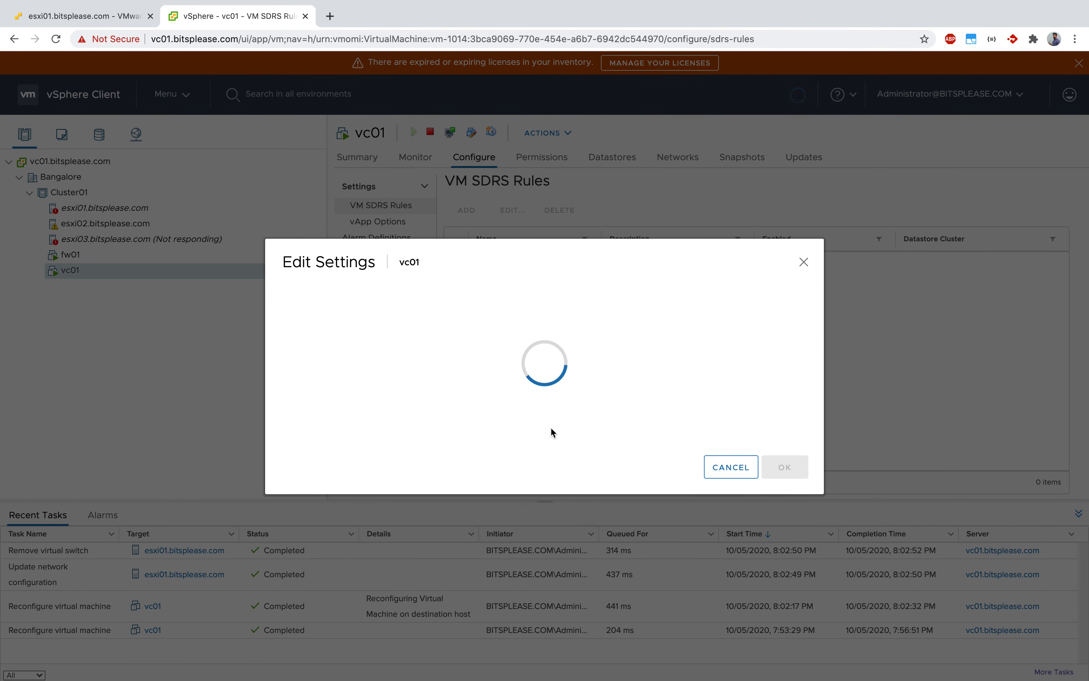
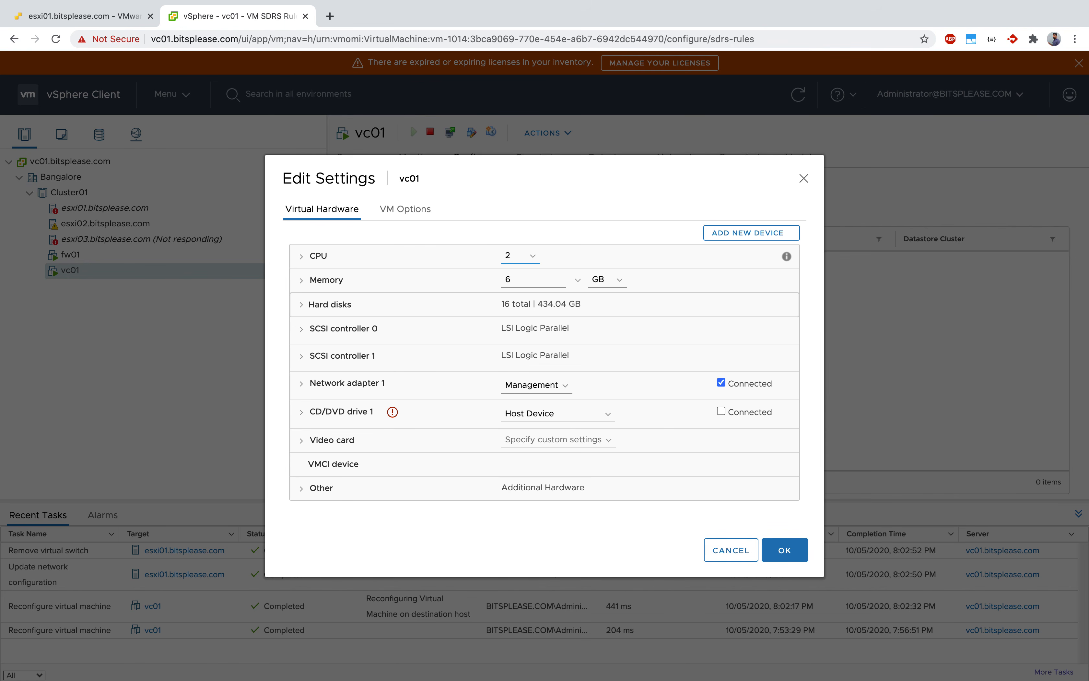
Close vc01's settings without changes and show the virtual switches of host esxi01.bitsplease.com, dismissing the license warning.
click(803, 178)
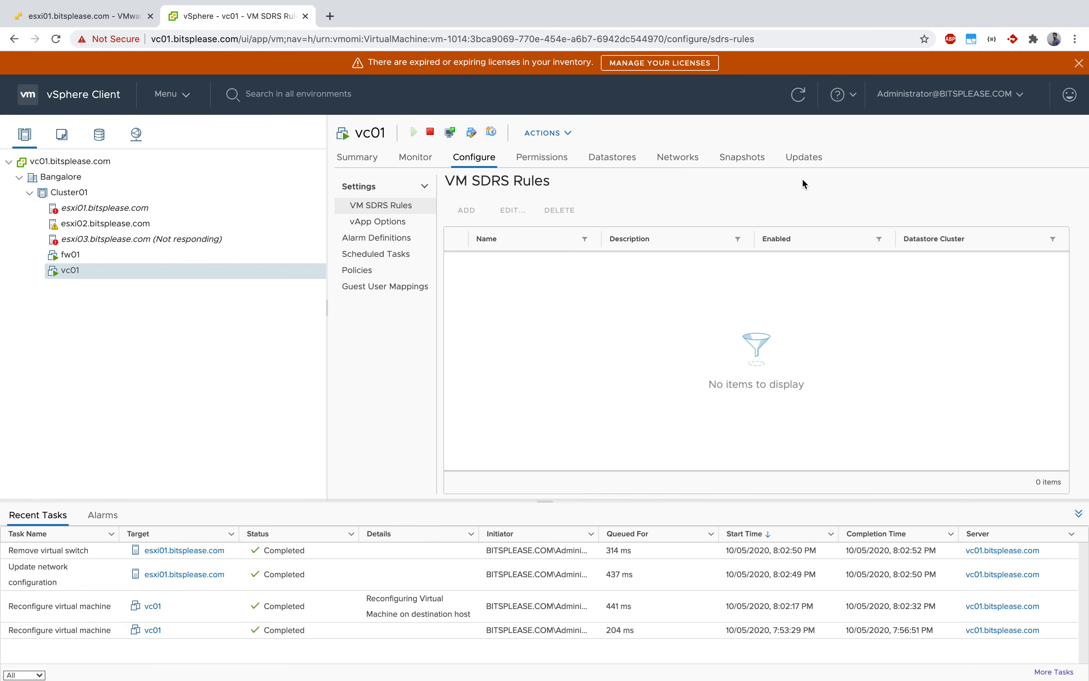
key(ctrl+Up)
key(ctrl+Up)
click(90, 209)
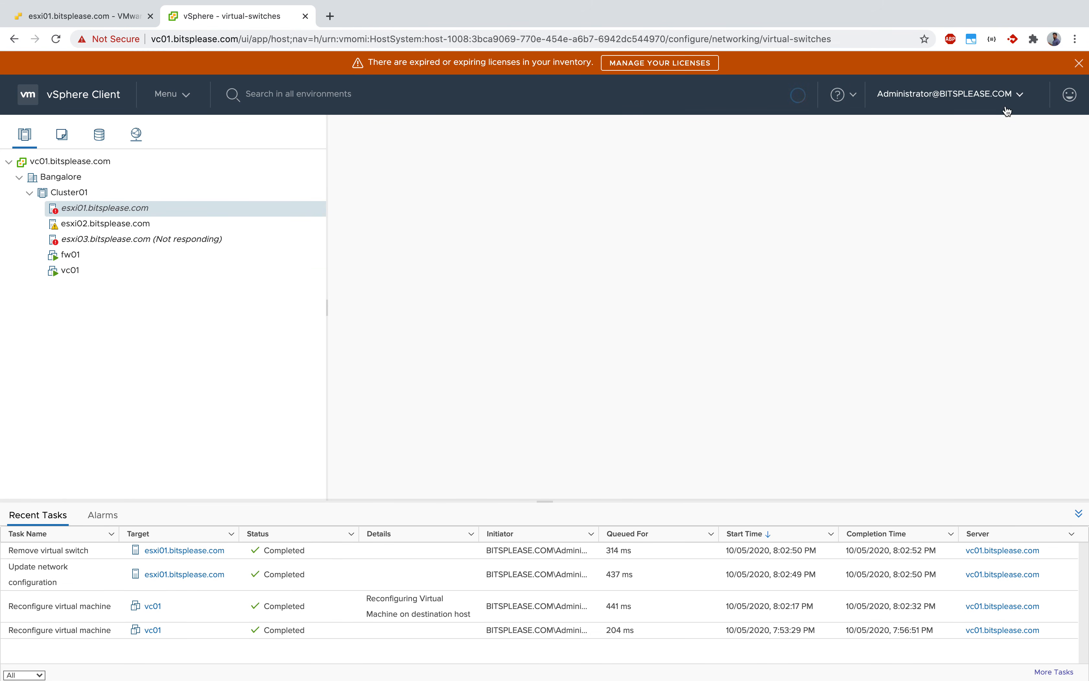
click(1079, 63)
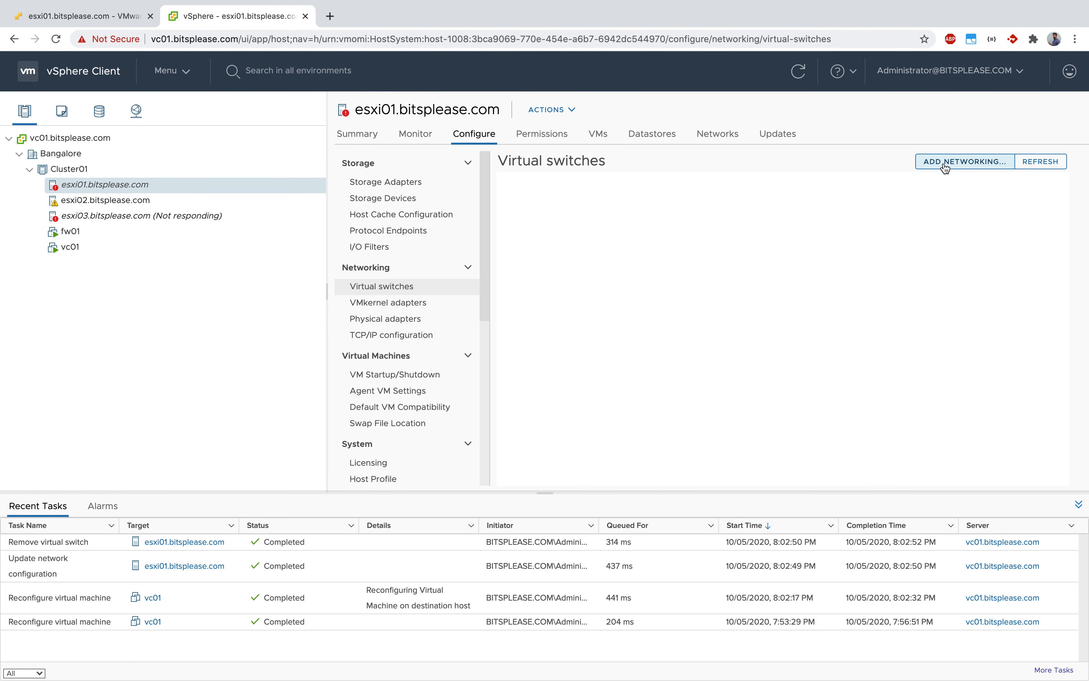
Start adding networking to esxi01.bitsplease.com with VMkernel Network Adapter as the connection type.
click(942, 162)
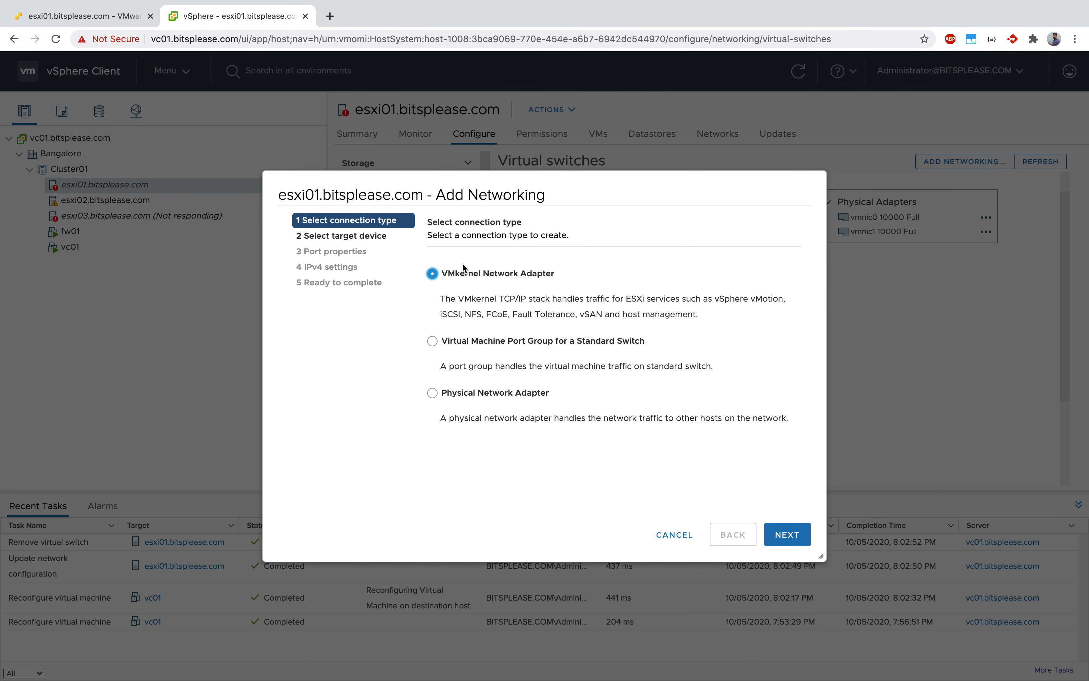
drag(439, 298, 732, 322)
click(661, 300)
drag(438, 308, 595, 299)
click(594, 300)
click(788, 534)
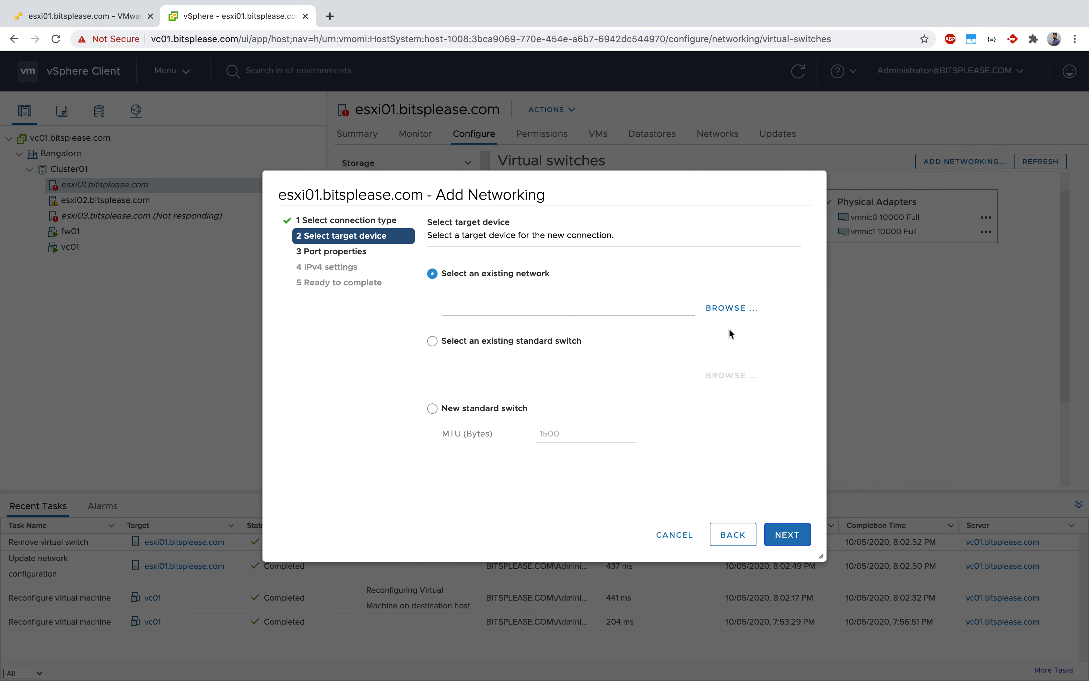
click(734, 308)
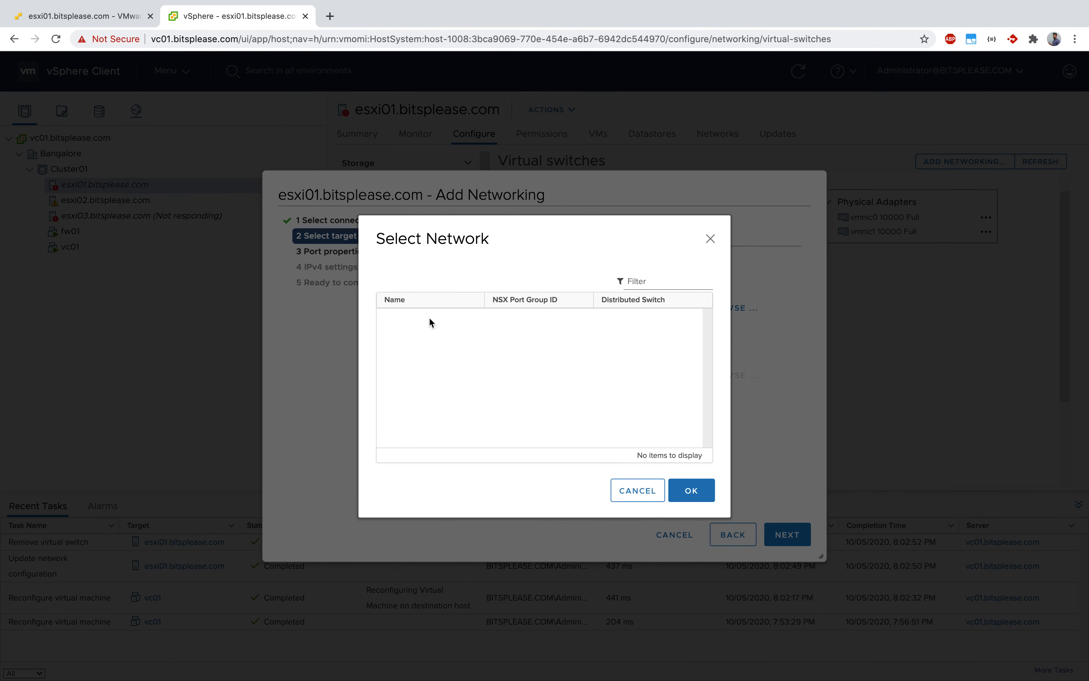
click(710, 238)
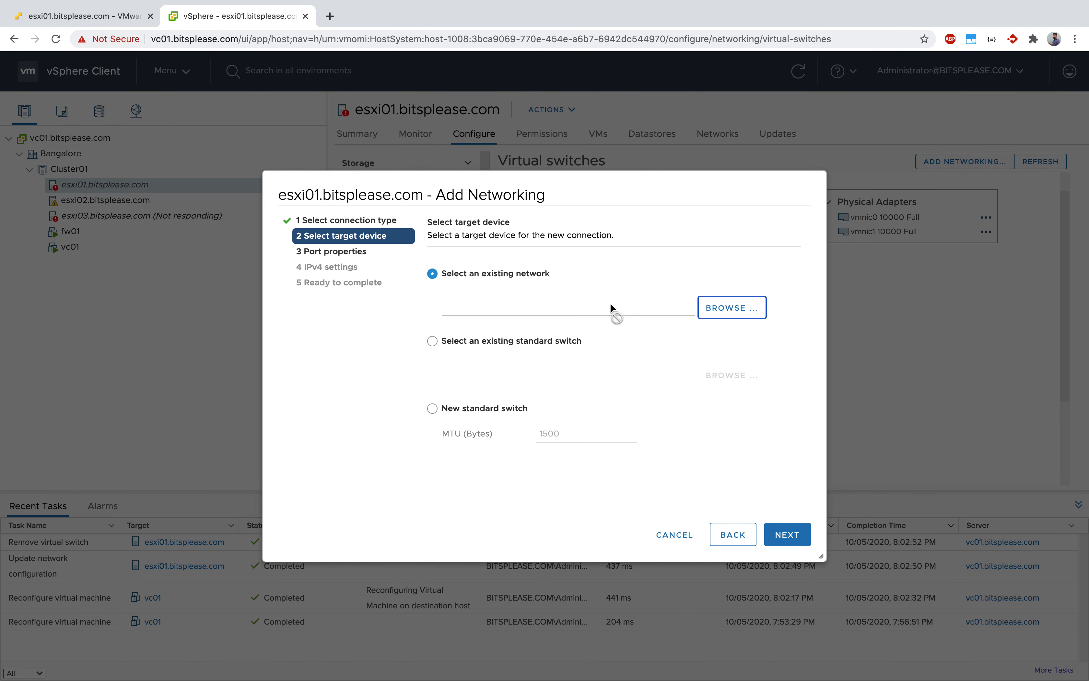
click(348, 391)
Choose the existing standard switch vSwitch0 as the target device for the new VMkernel adapter.
click(529, 345)
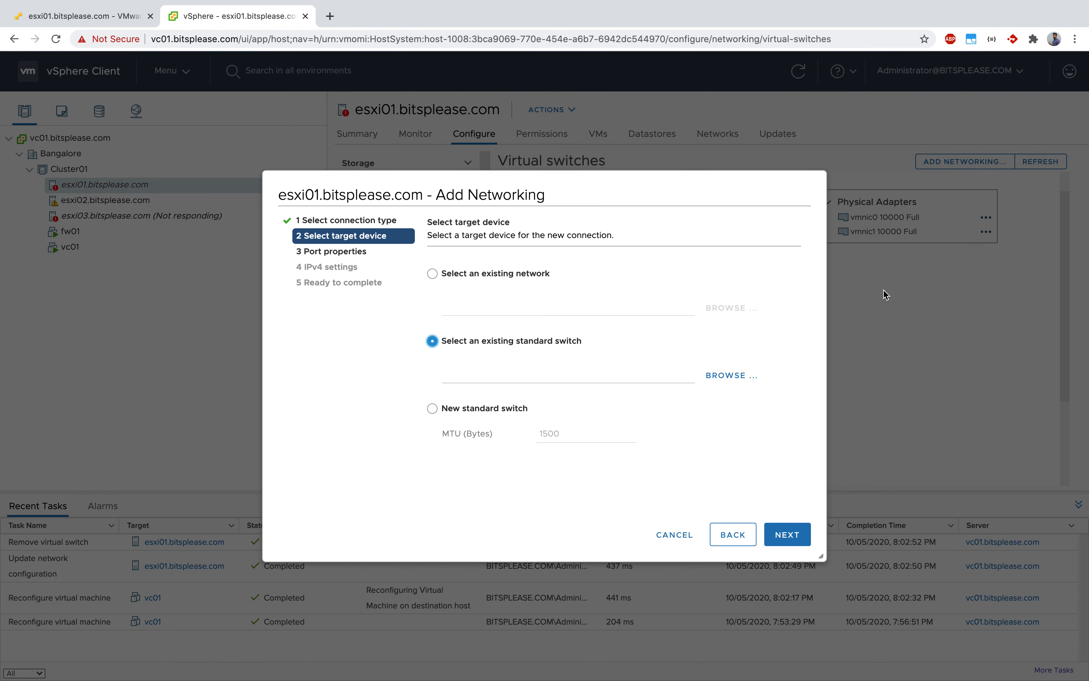
click(732, 375)
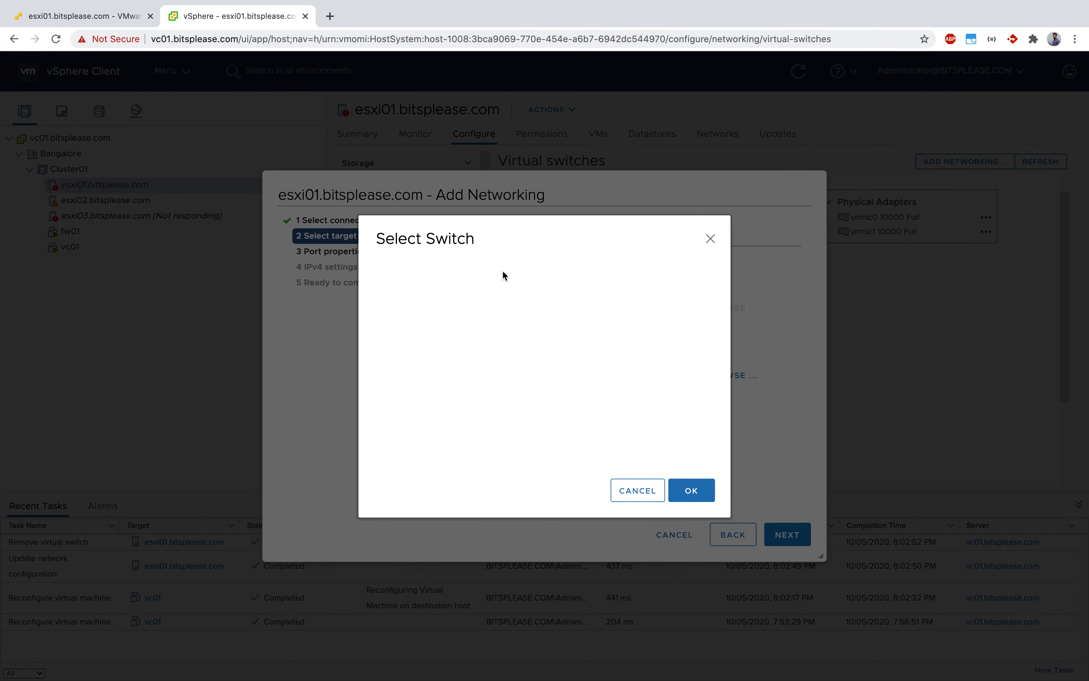
click(422, 293)
click(698, 500)
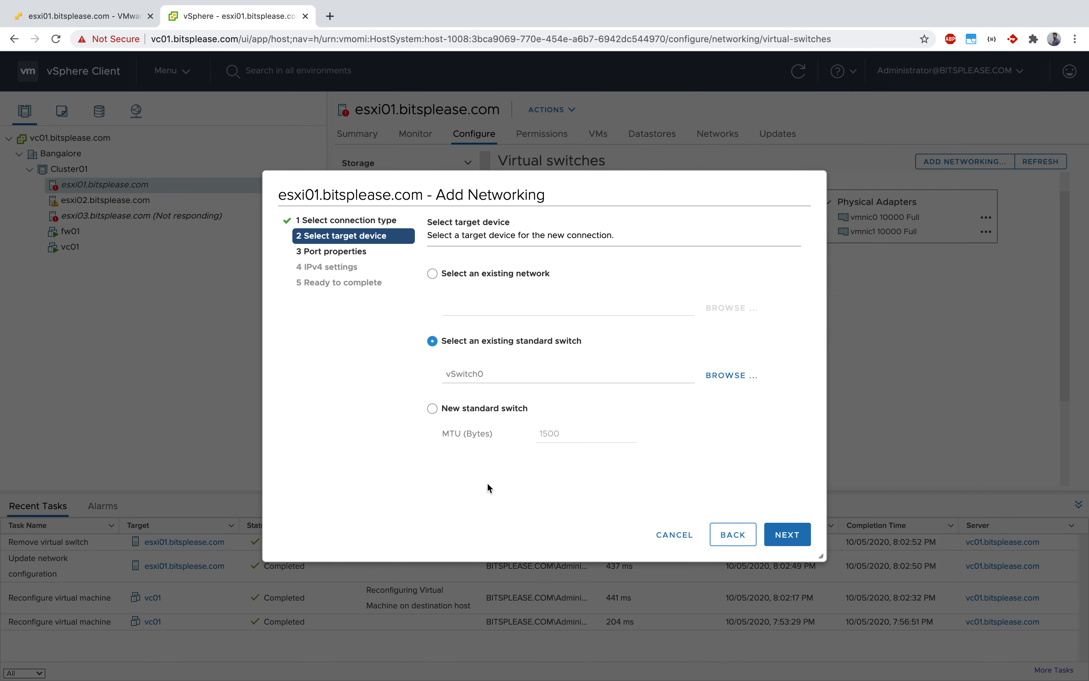
click(792, 538)
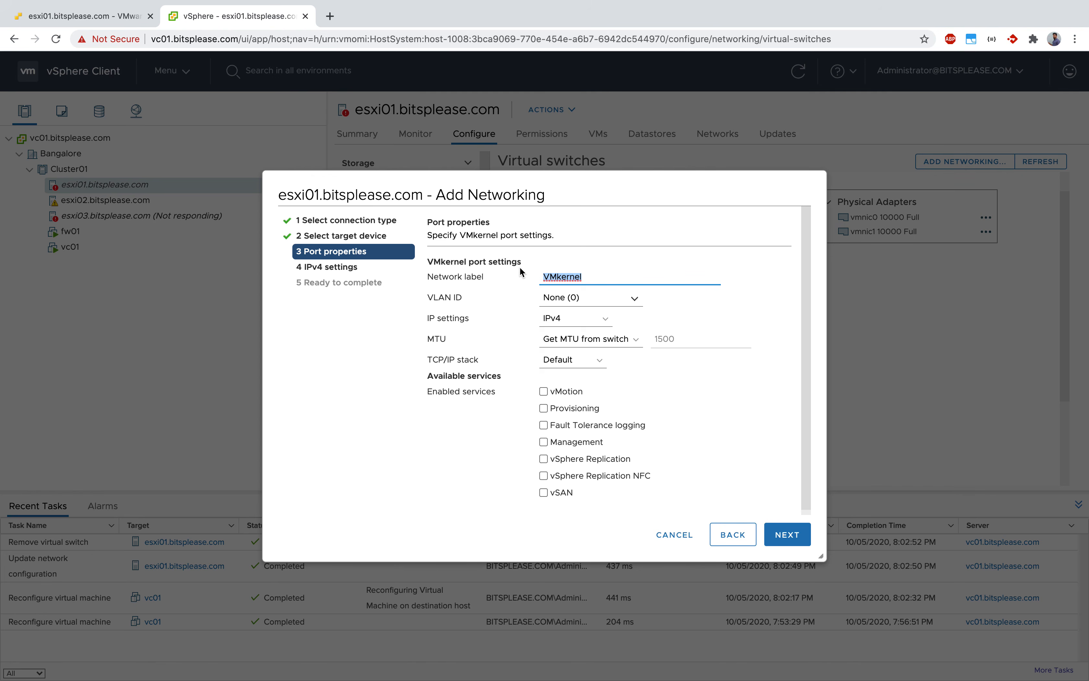
Set the VMkernel port's network label to vMotion and VLAN ID to 103, and enable the vMotion service.
text(vMotion)
click(632, 297)
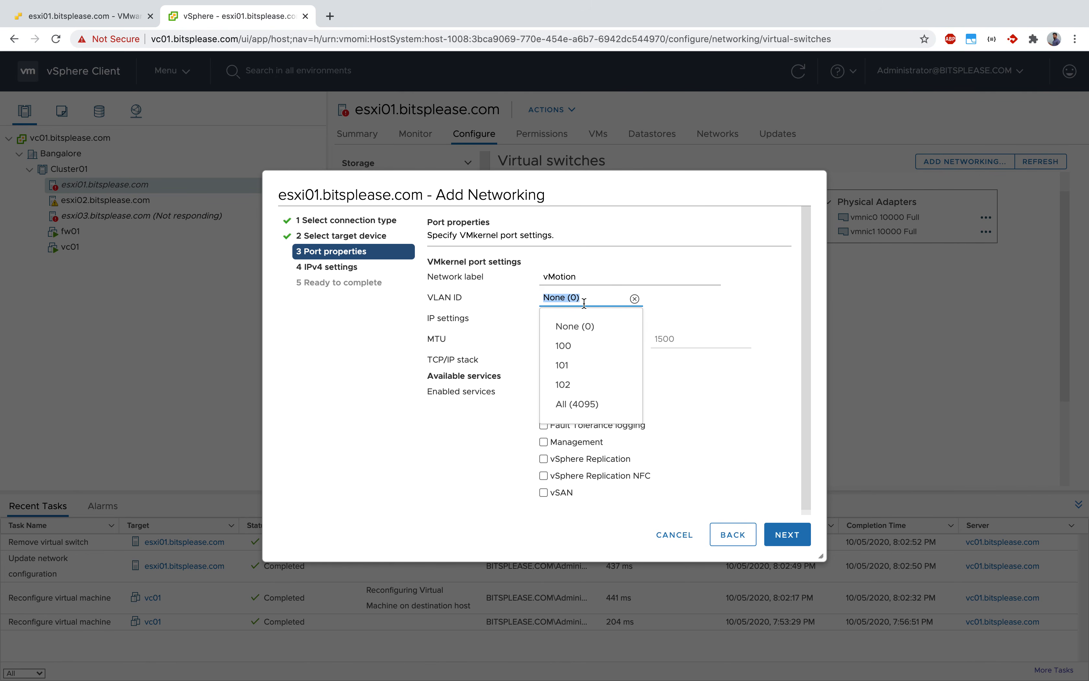
text(103)
click(530, 298)
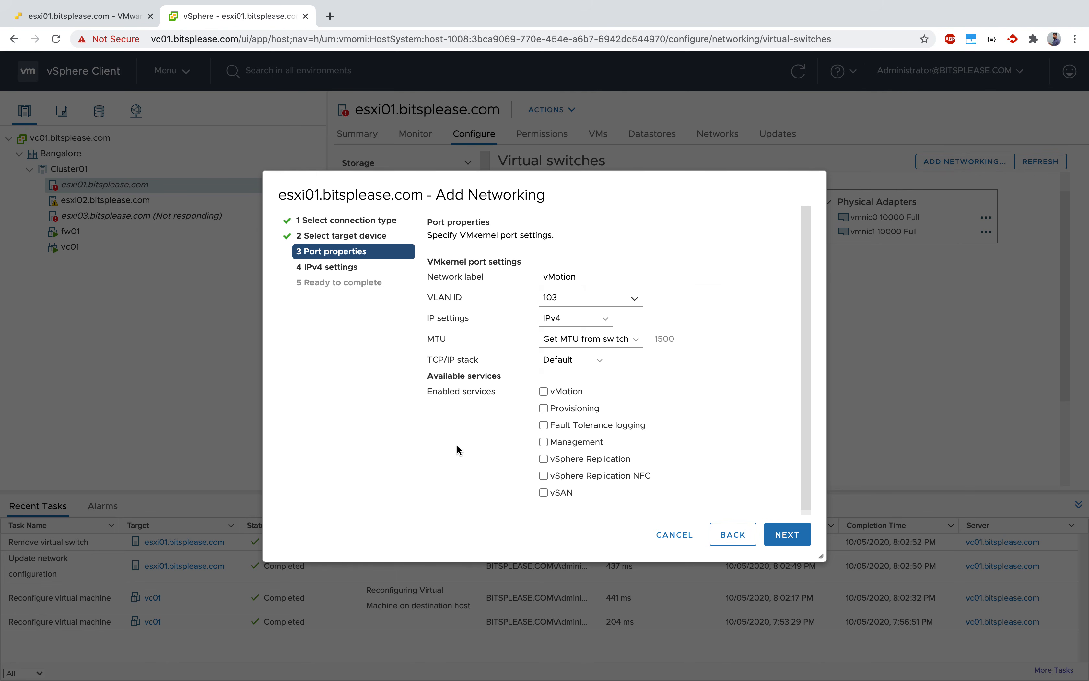
click(542, 391)
click(787, 535)
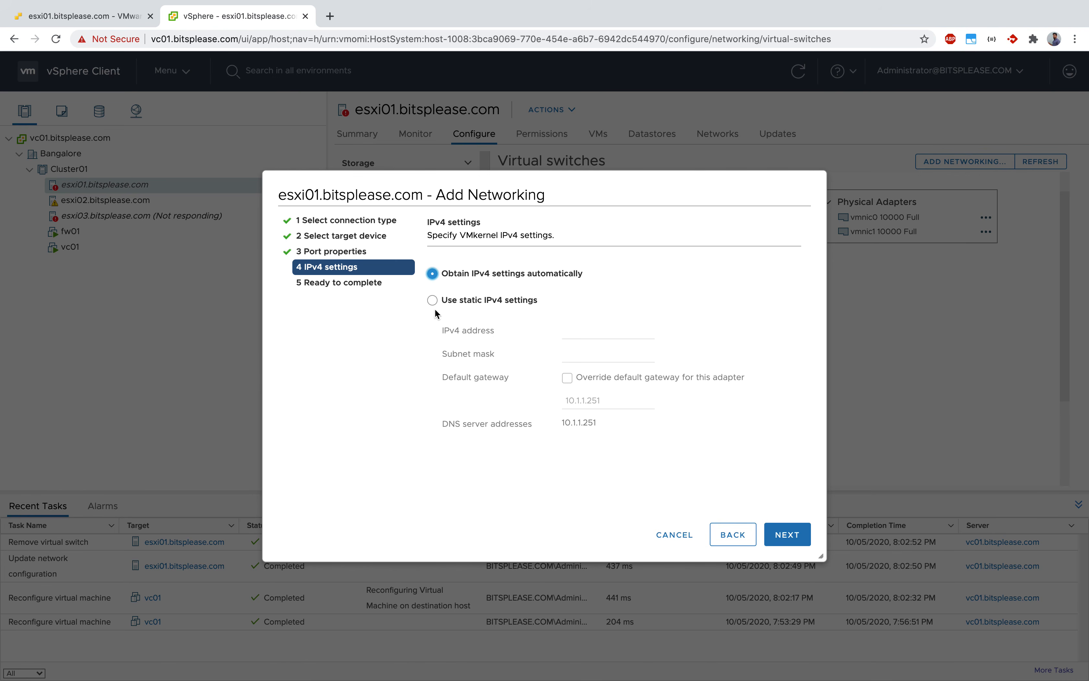
Assign static IPv4 address 10.2.1.11 with subnet mask 255.255.255.0 and finish creating the VMkernel adapter.
click(457, 300)
click(606, 332)
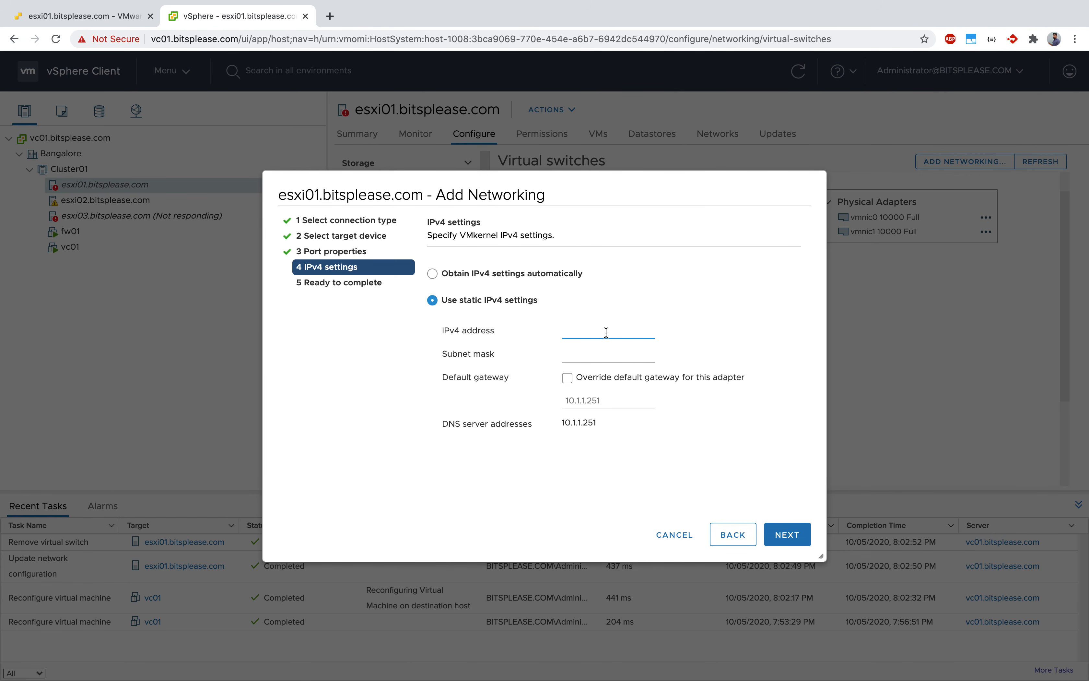
text(10.2.1.11)
click(582, 353)
text(255.255.255./0)
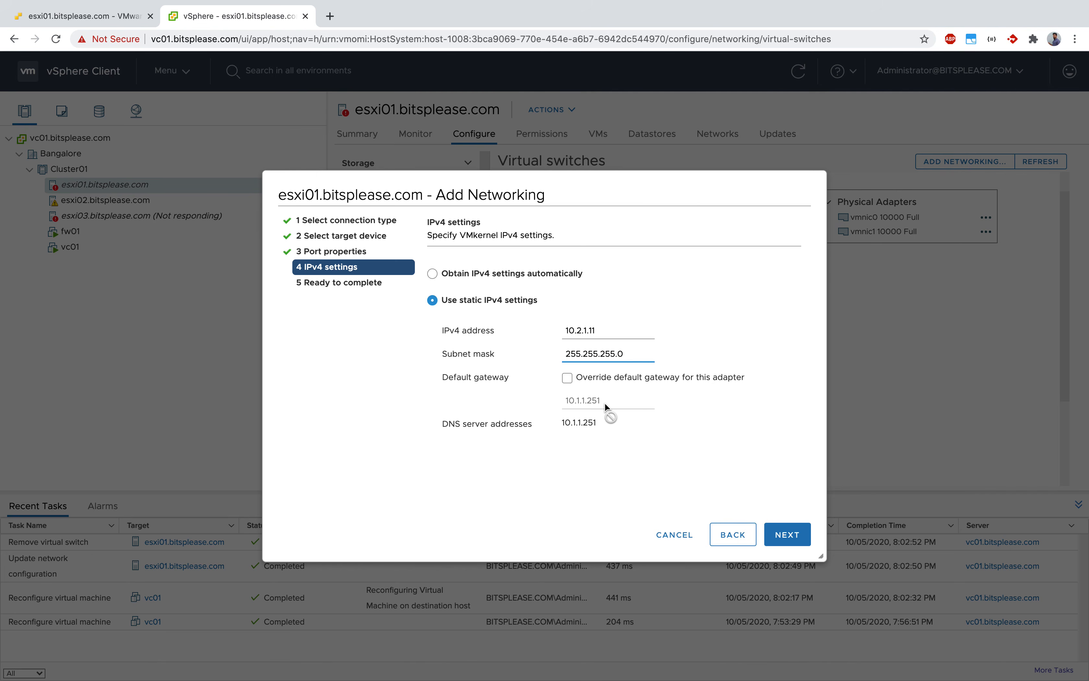
click(588, 446)
click(791, 543)
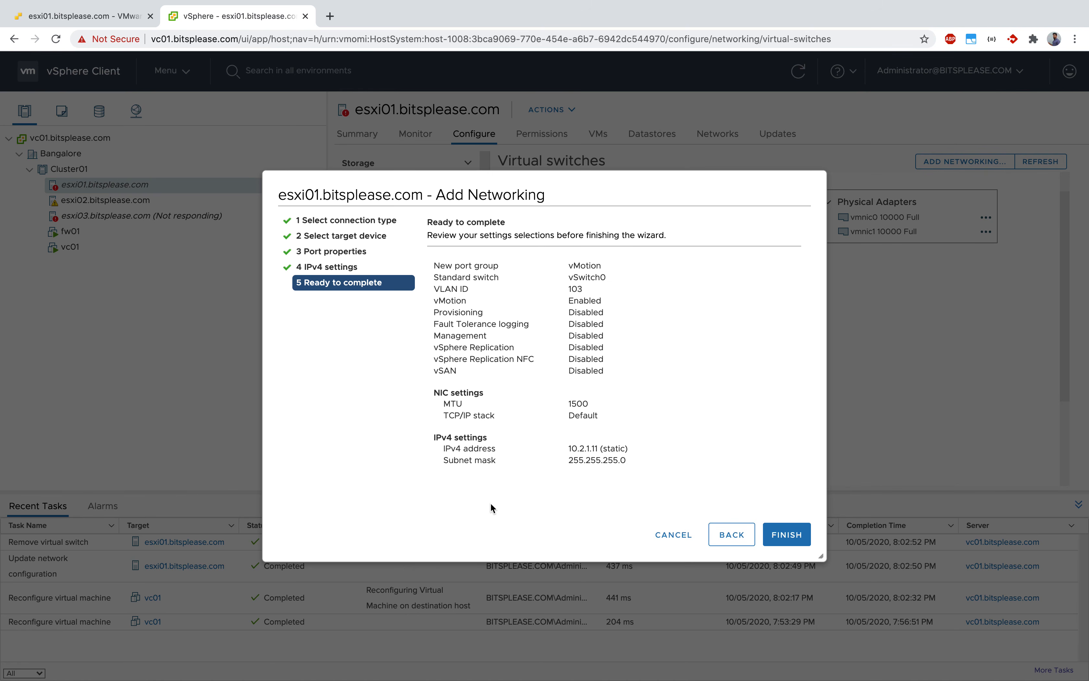
click(787, 534)
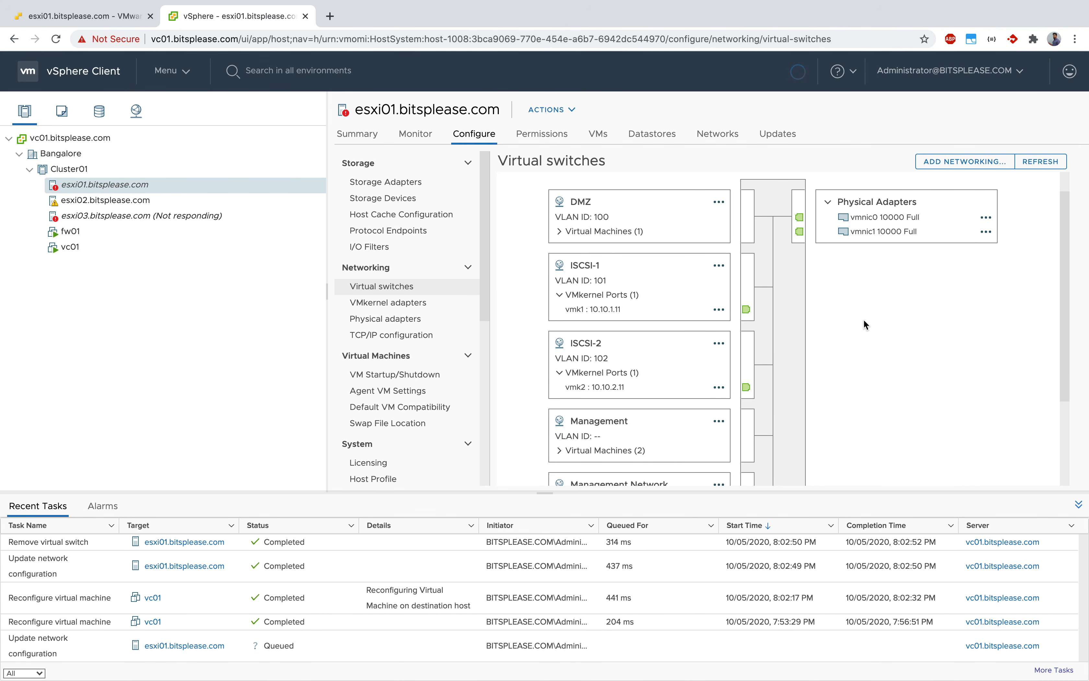
Examine the Management Network and vMotion port groups with their VMkernel ports on vSwitch0.
scroll(878, 316, down, 3)
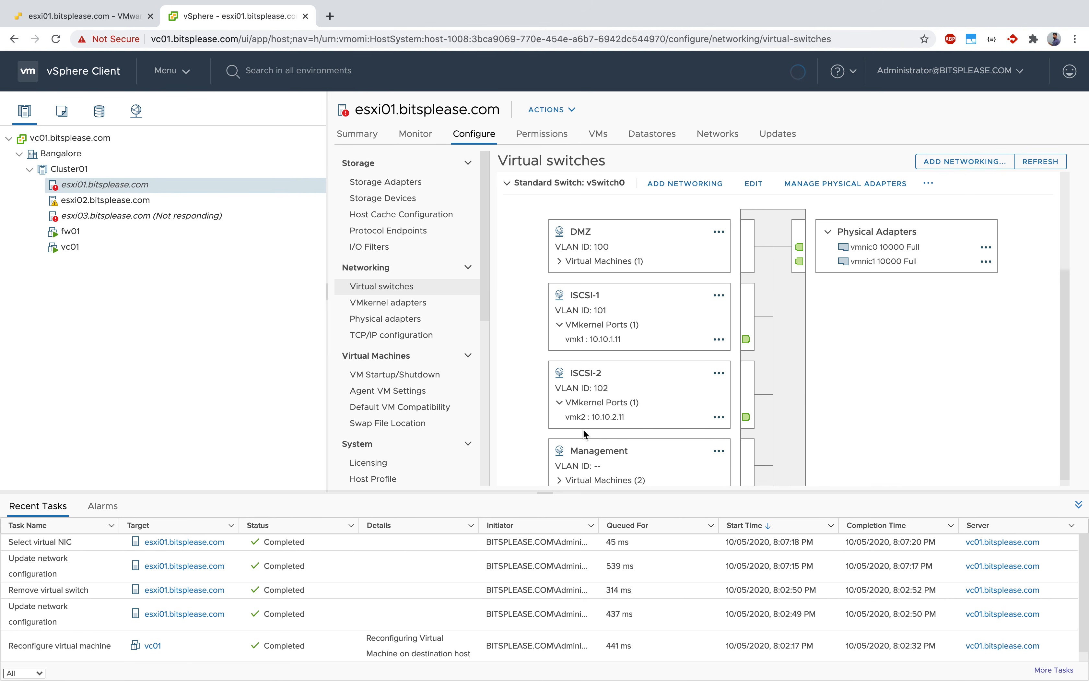
scroll(583, 434, down, 3)
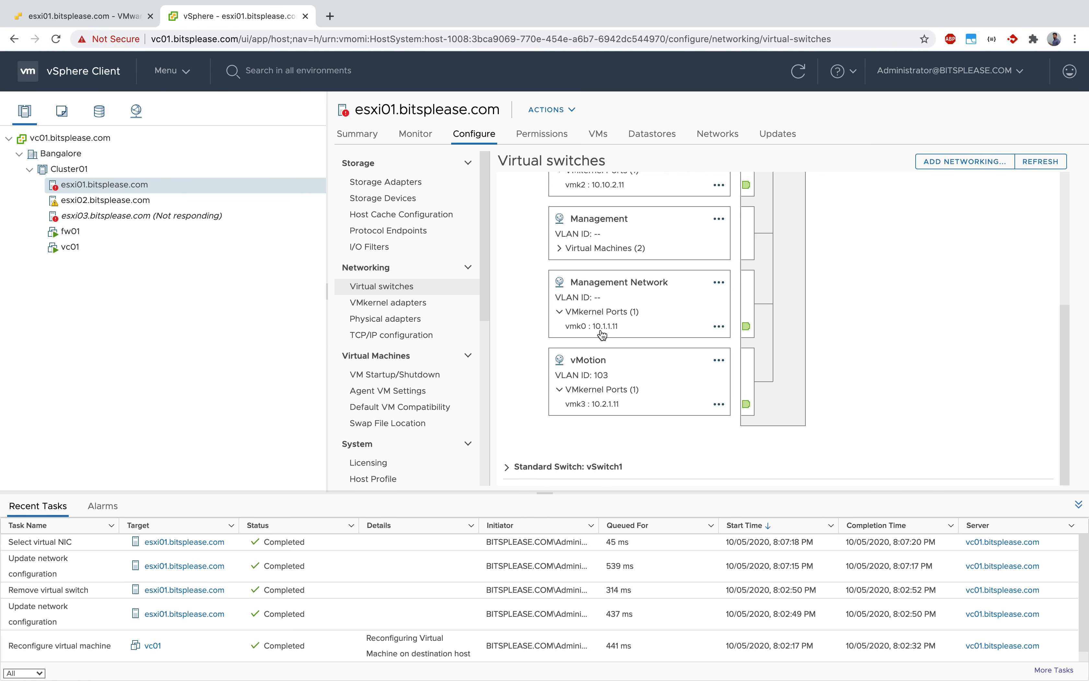
mouse_move(616, 327)
mouse_down()
mouse_move(550, 325)
mouse_move(618, 330)
mouse_up()
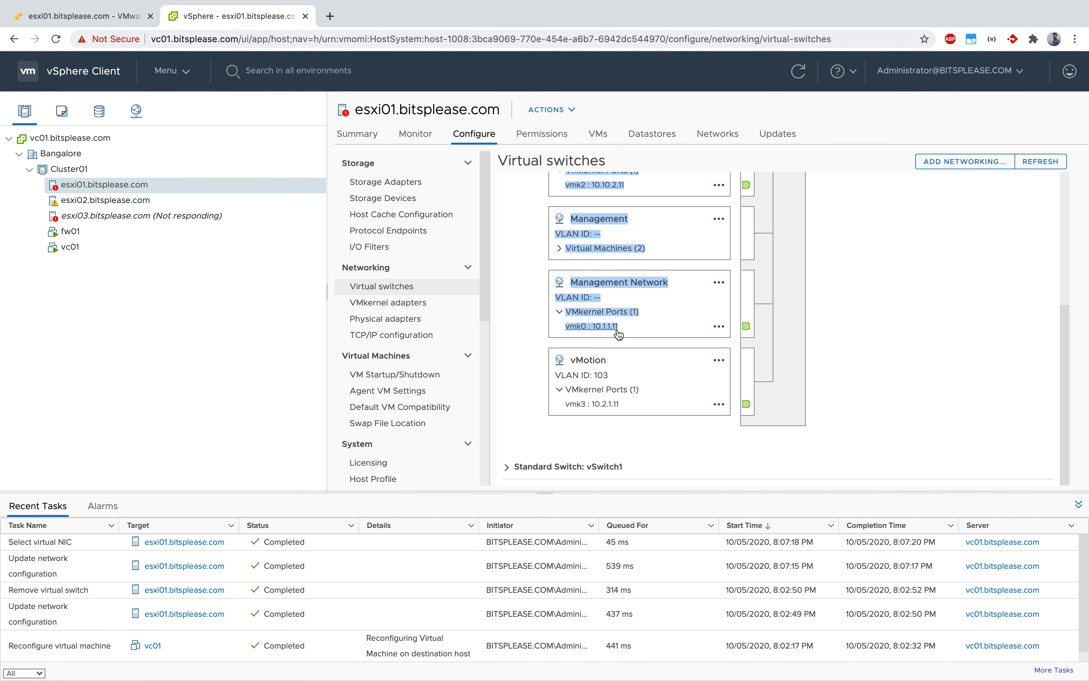
click(526, 323)
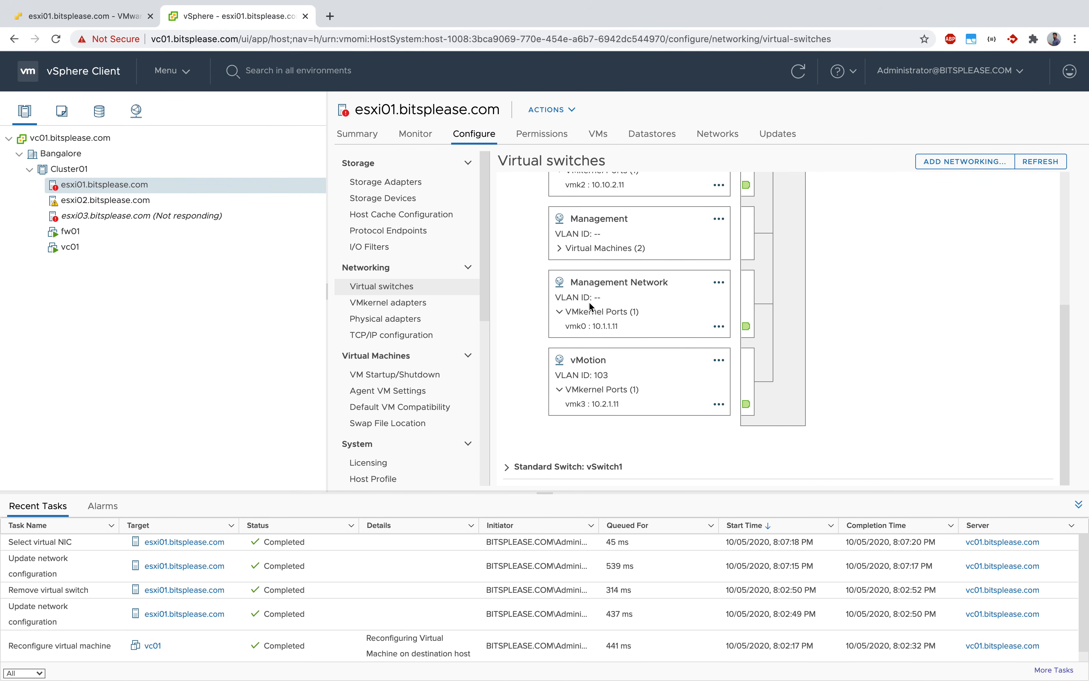
Check the ESXi host client page of esxi01 and the actions offered for that host in the vSphere Client.
click(106, 17)
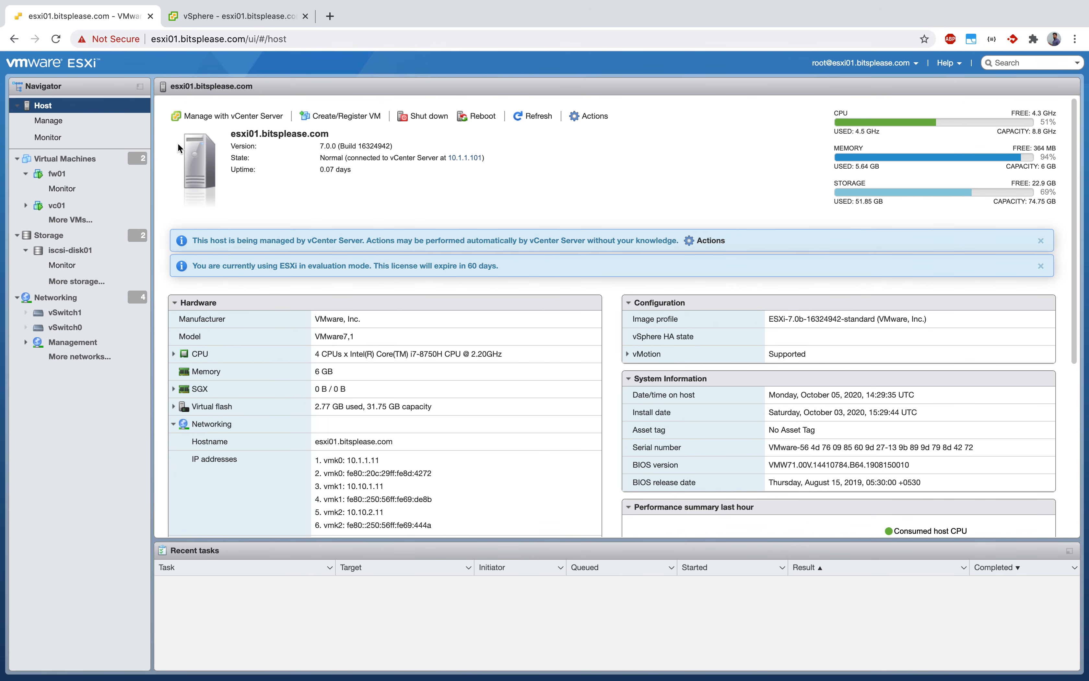
click(198, 16)
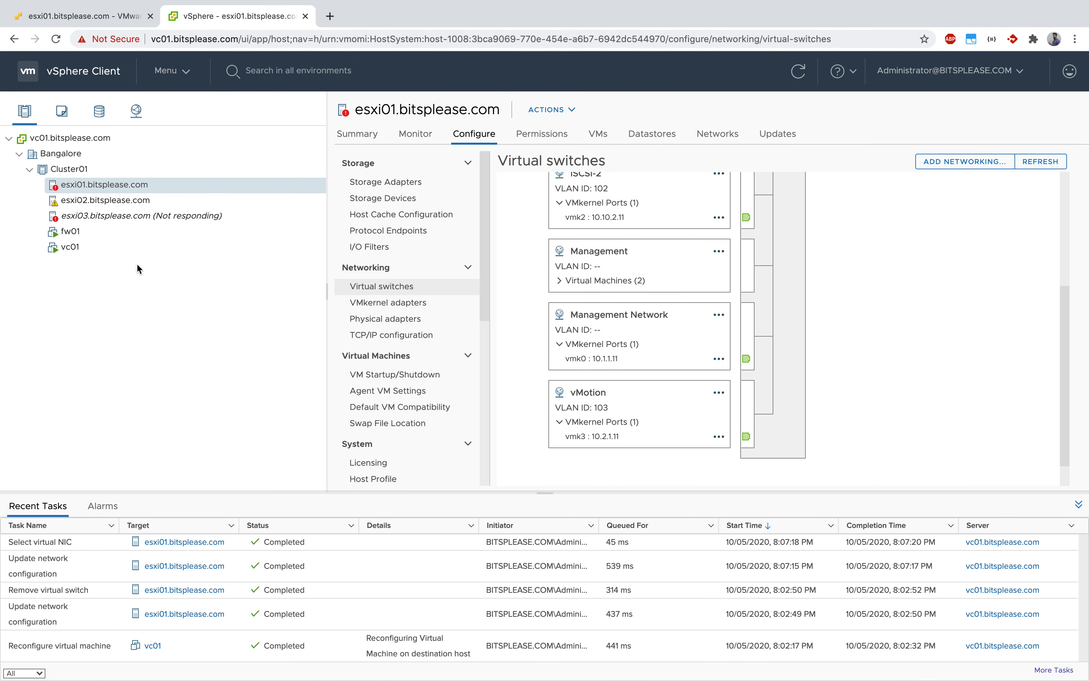
right_click(175, 190)
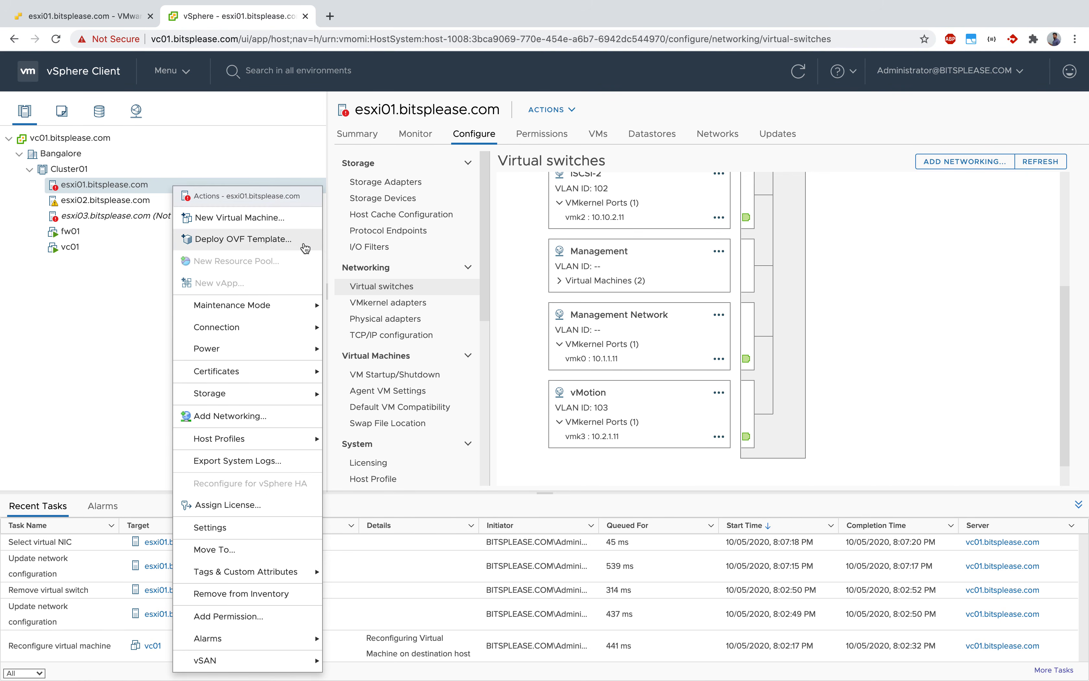
click(128, 291)
Start migrating virtual machine fw01 with the option to change the compute resource only.
click(98, 231)
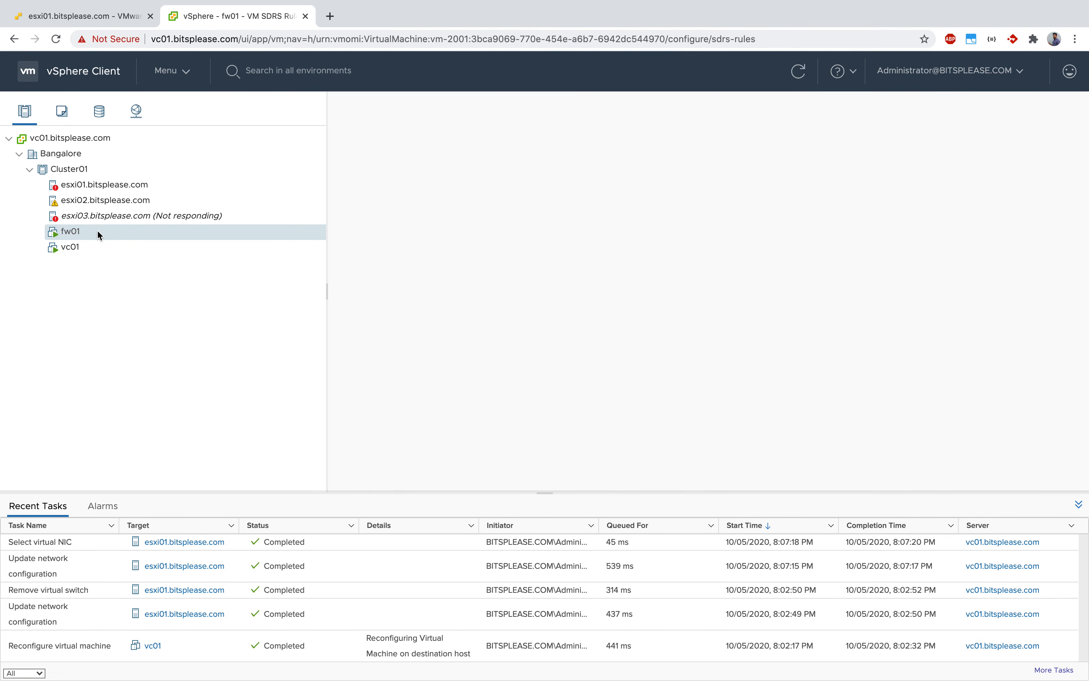
right_click(99, 234)
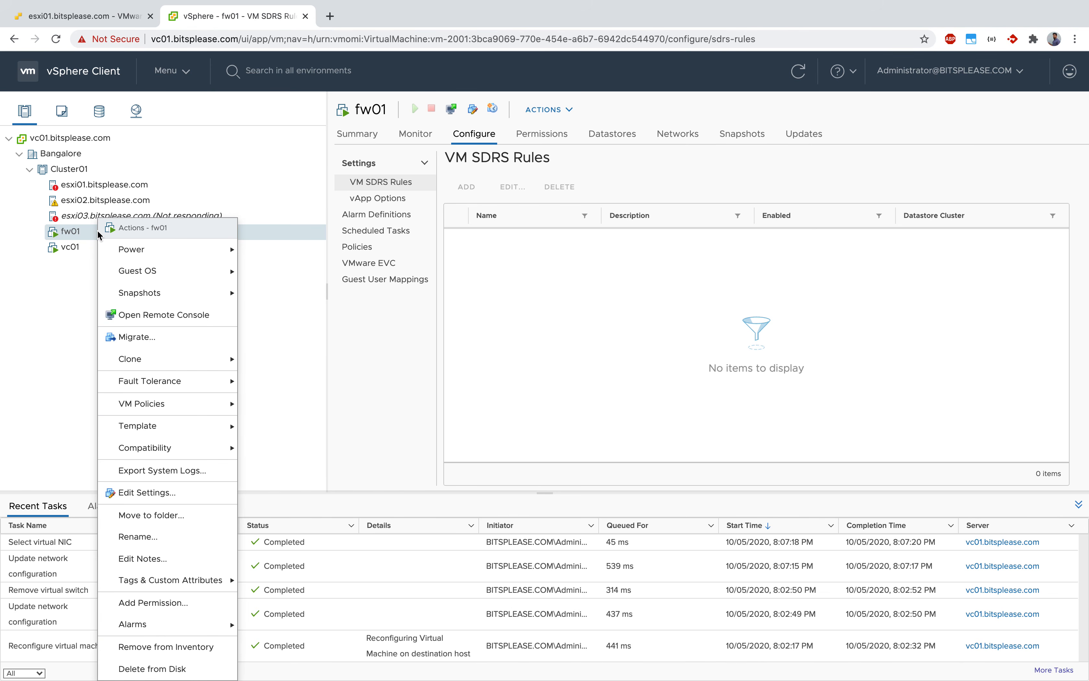
click(144, 339)
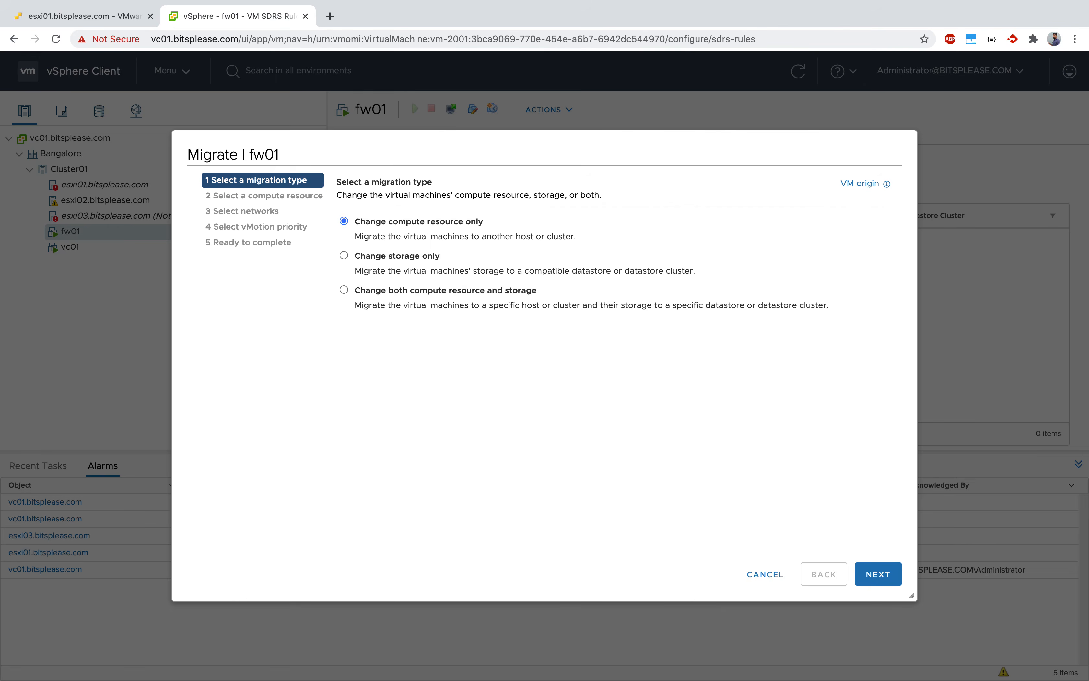
key(ctrl+Up)
key(ctrl+Up)
click(882, 577)
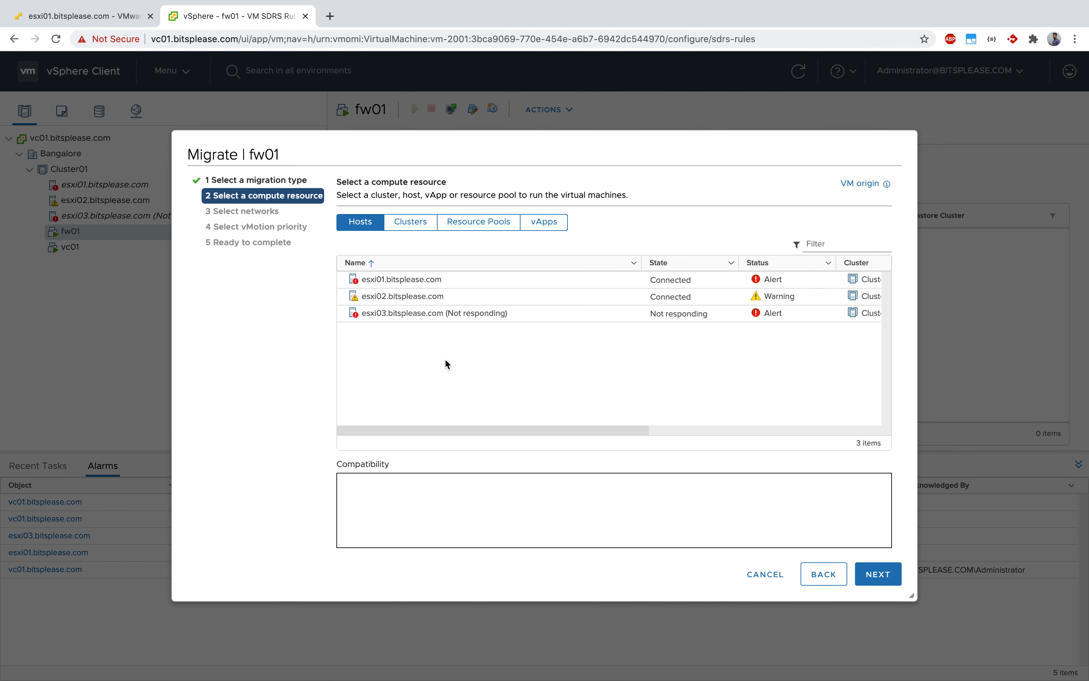
Migrate fw01 to host esxi02.bitsplease.com with the same networks and high-priority vMotion, and show the recent tasks.
click(469, 295)
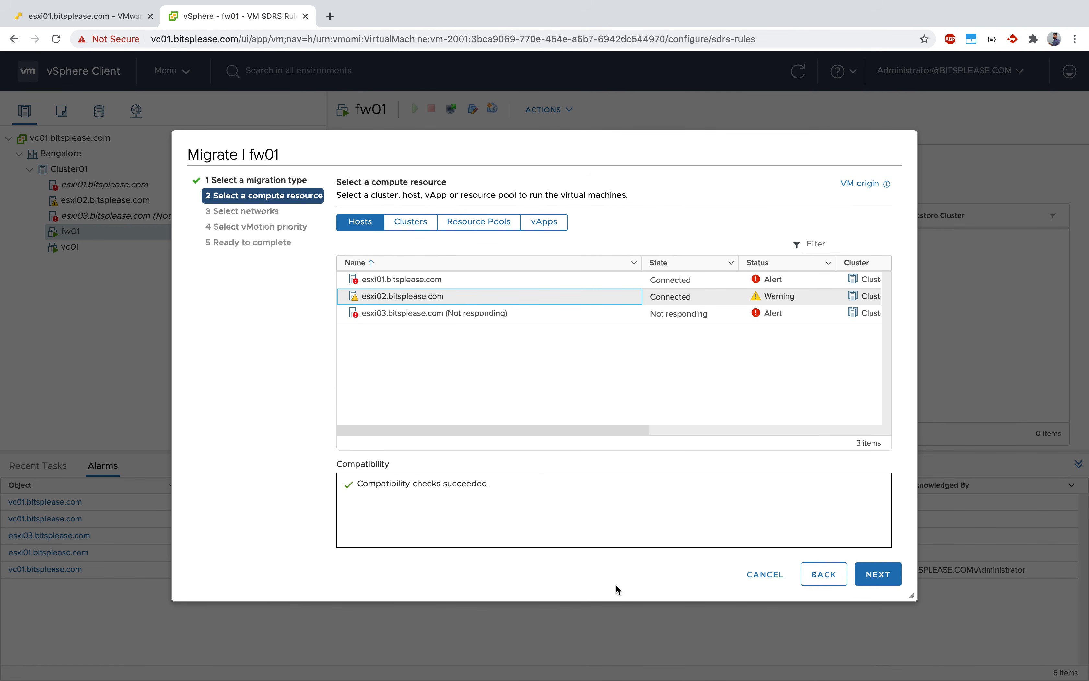
click(885, 577)
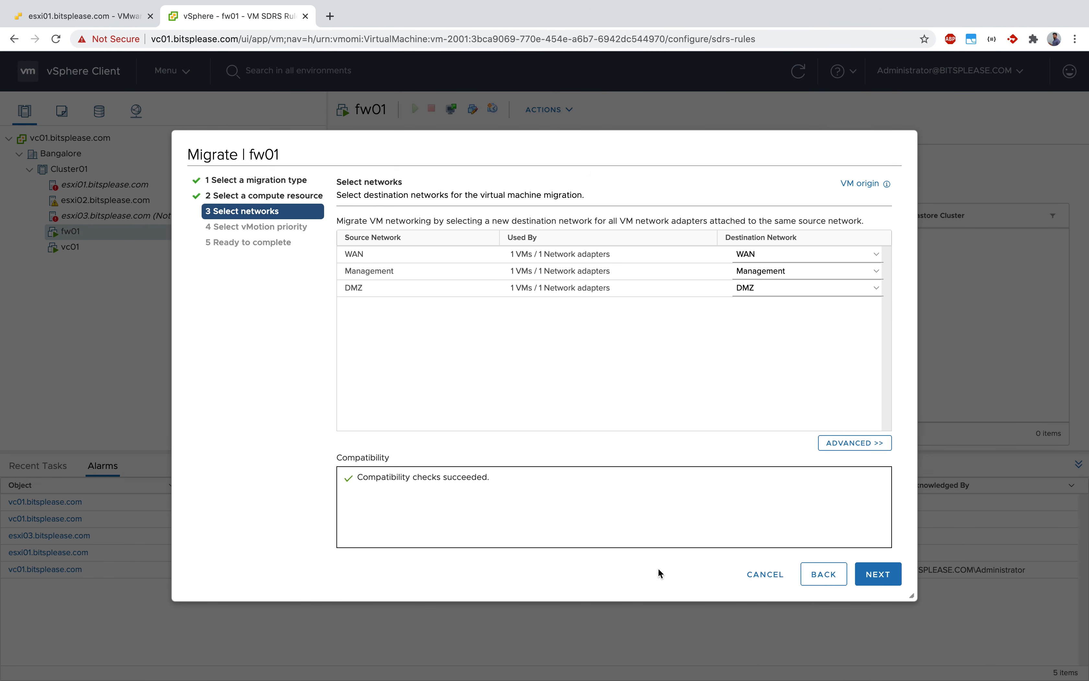
click(871, 578)
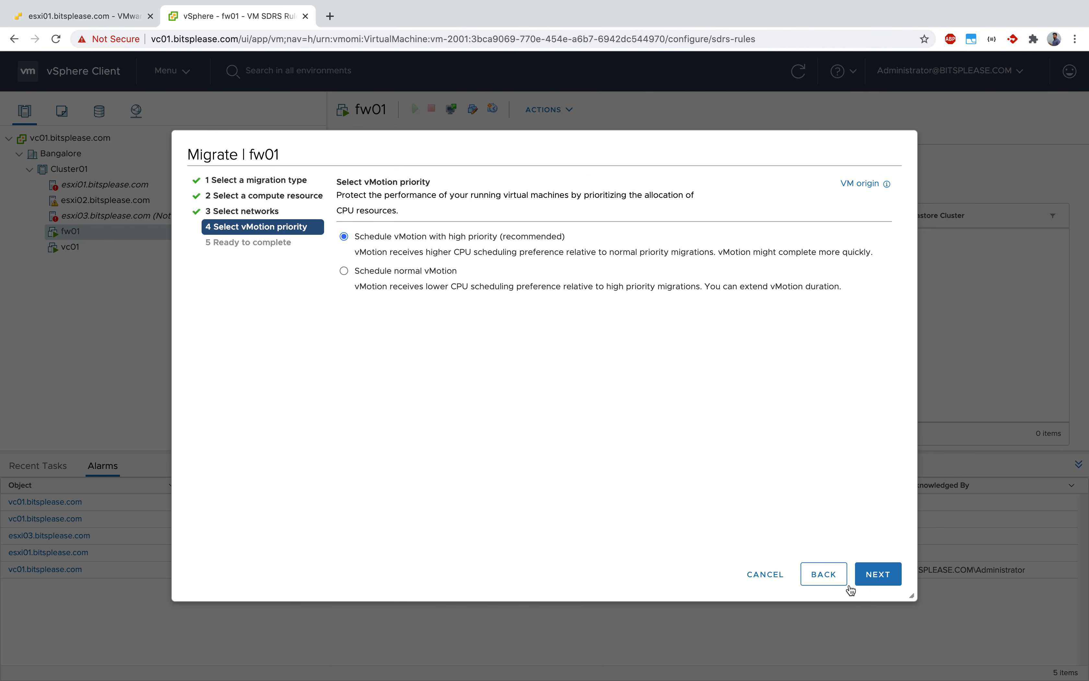
click(881, 574)
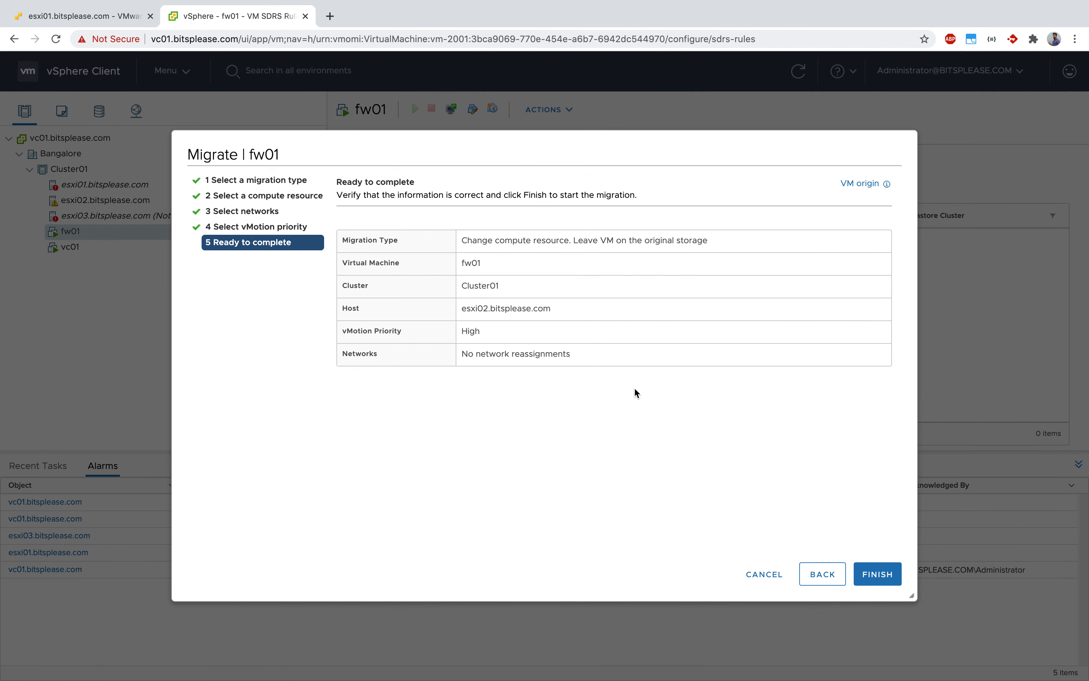
click(886, 579)
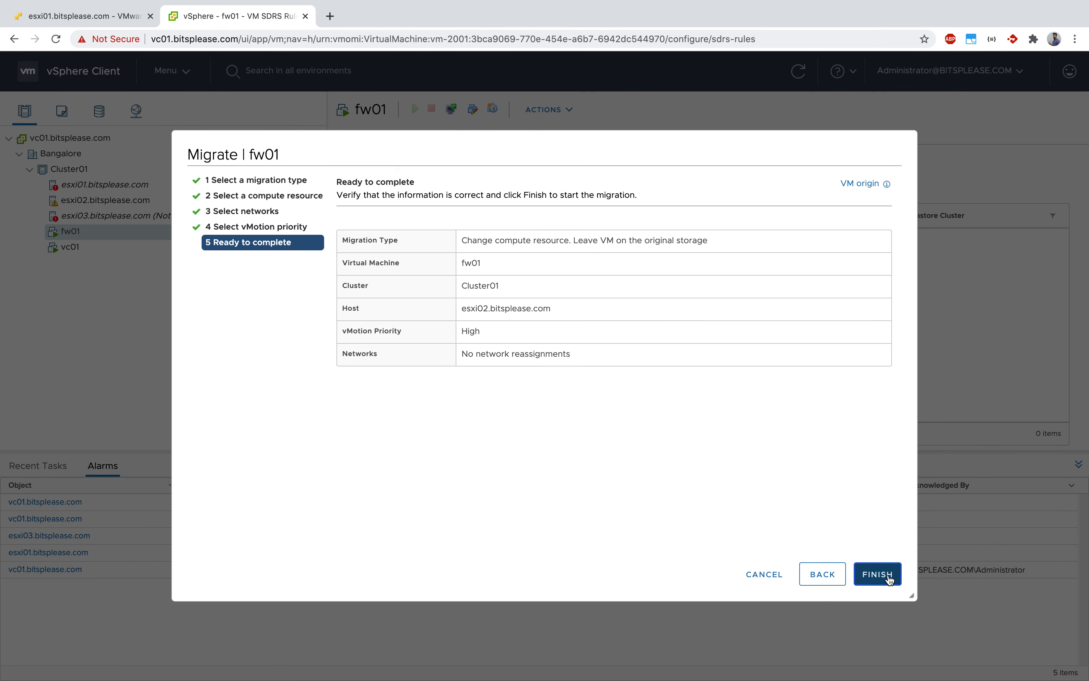
click(20, 468)
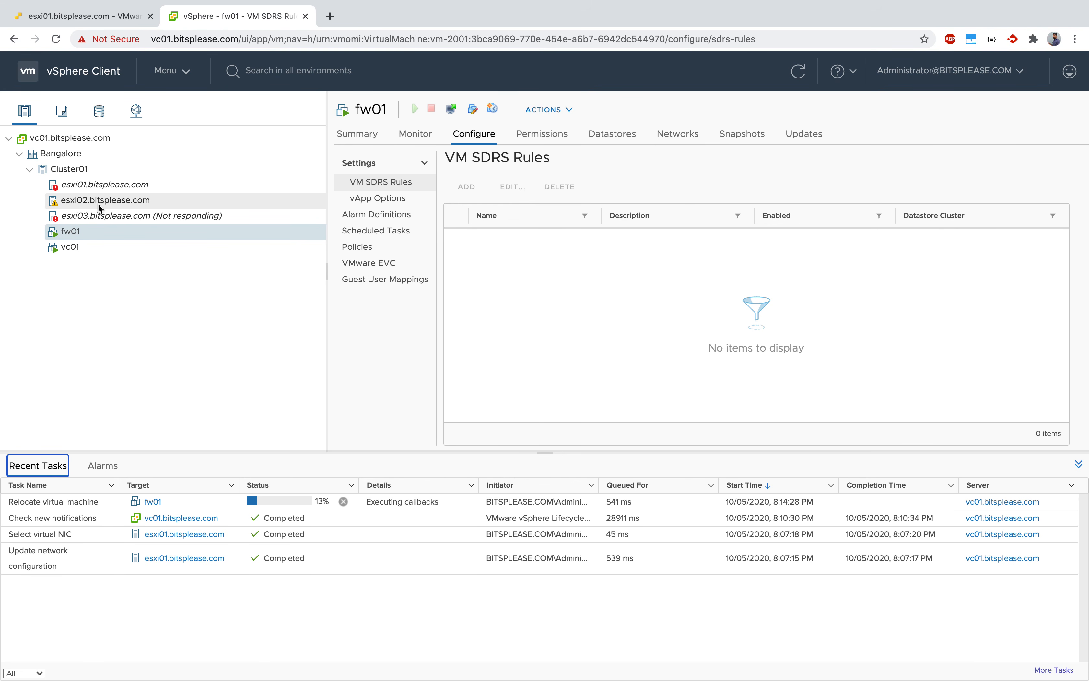
Enlarge the recent tasks area and examine the Management Network and vMotion port groups among esxi01's virtual switches.
click(134, 626)
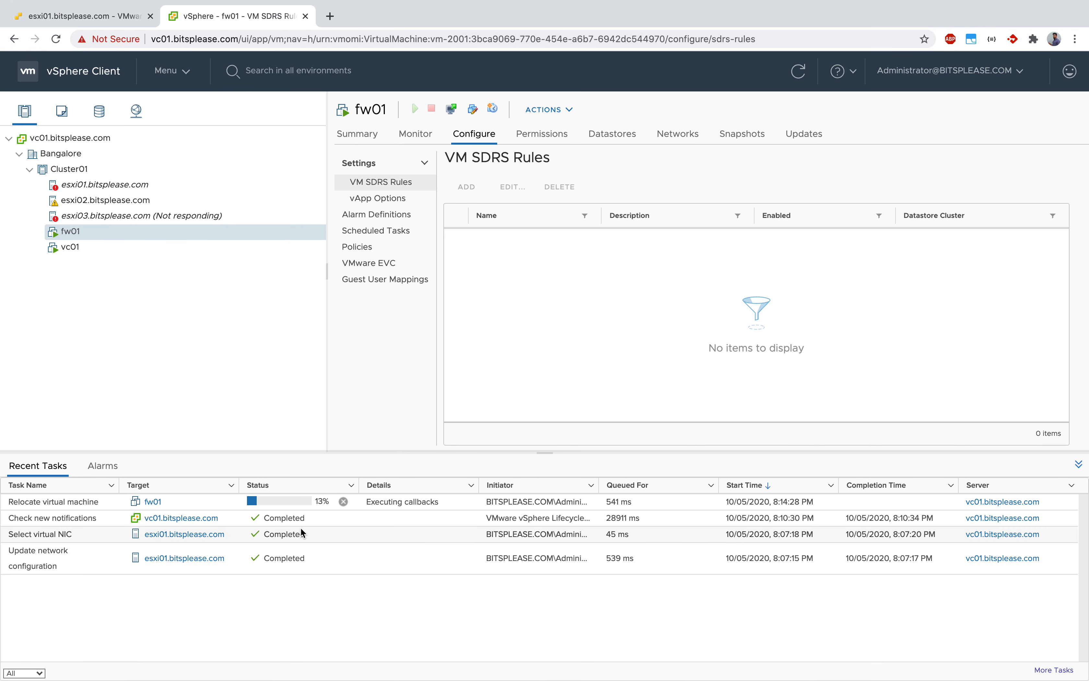
drag(360, 453, 367, 418)
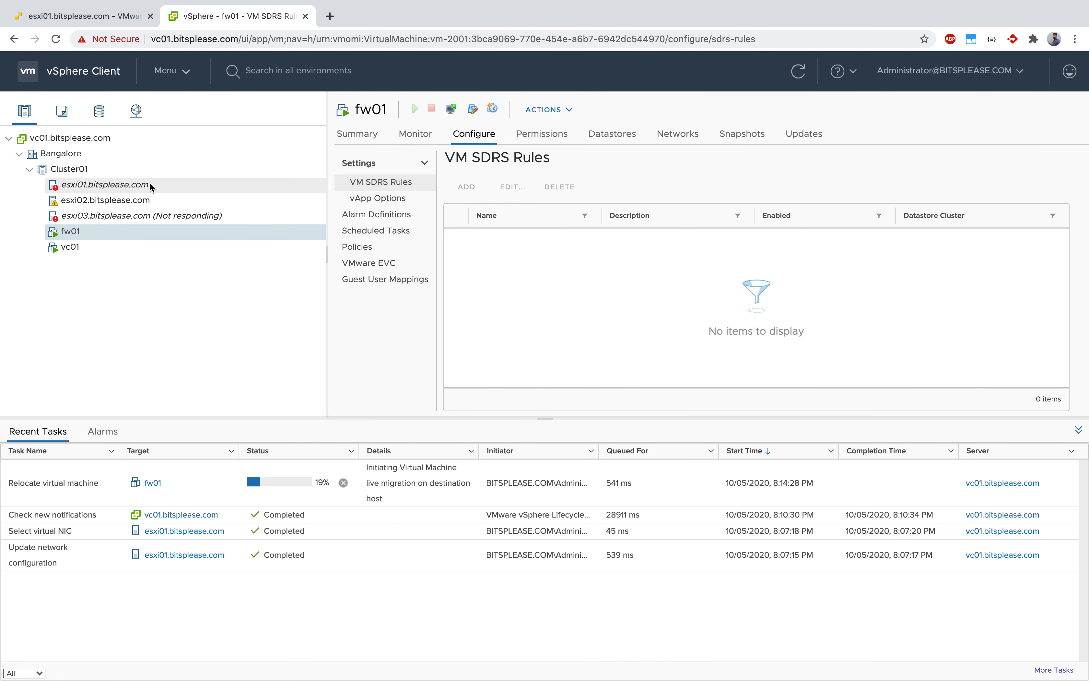
click(100, 186)
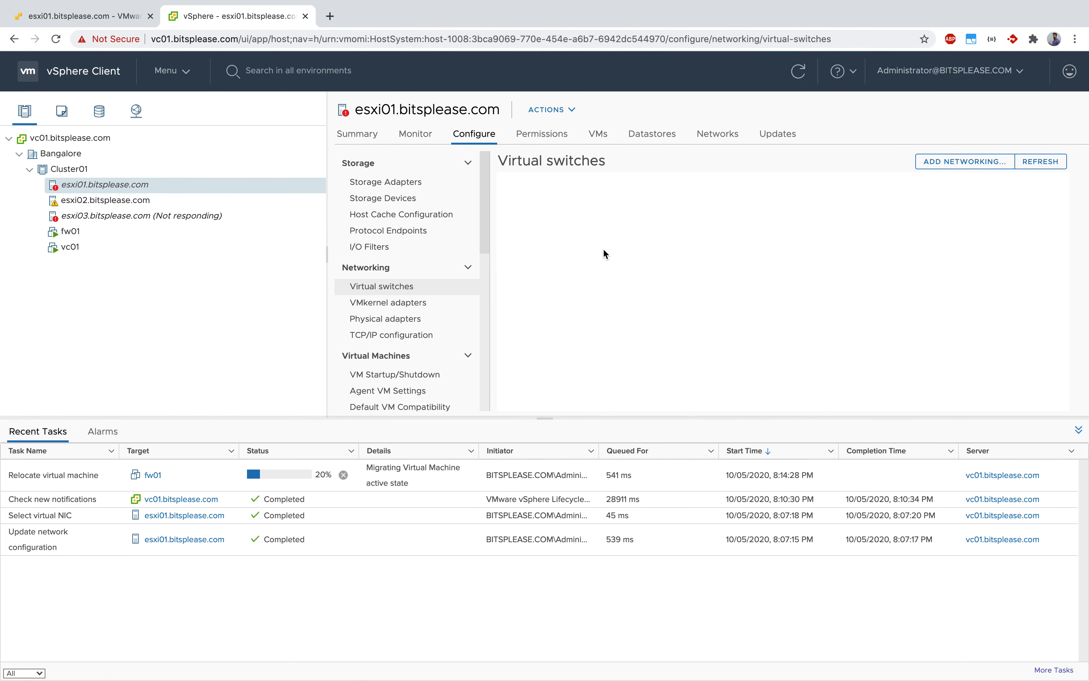
scroll(594, 252, down, 6)
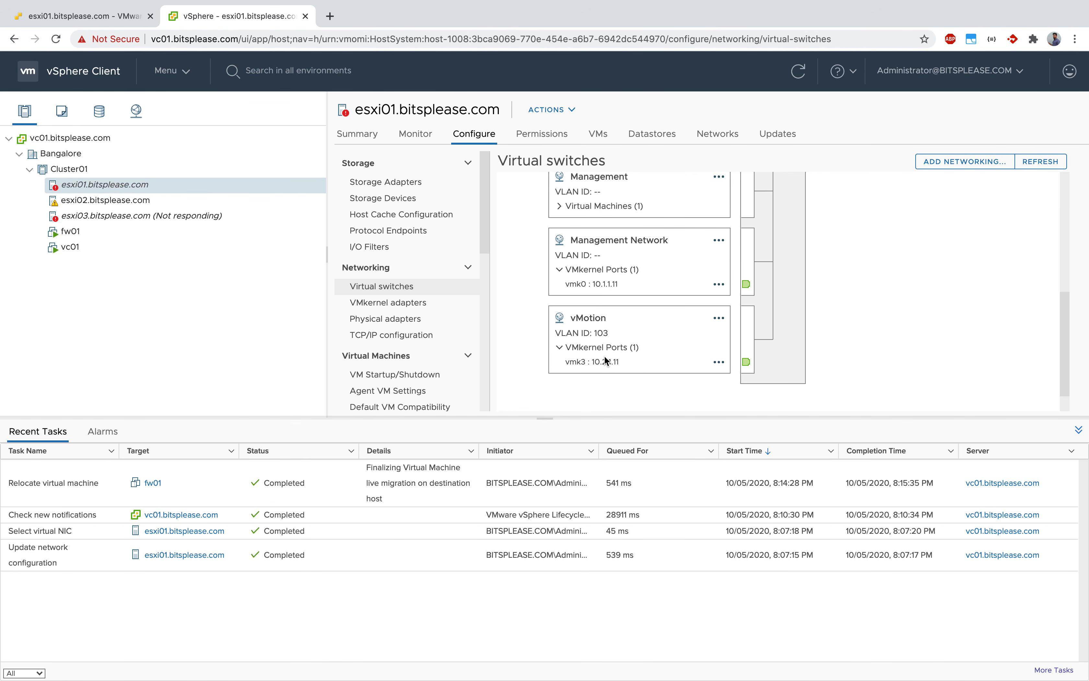
scroll(605, 360, down, 2)
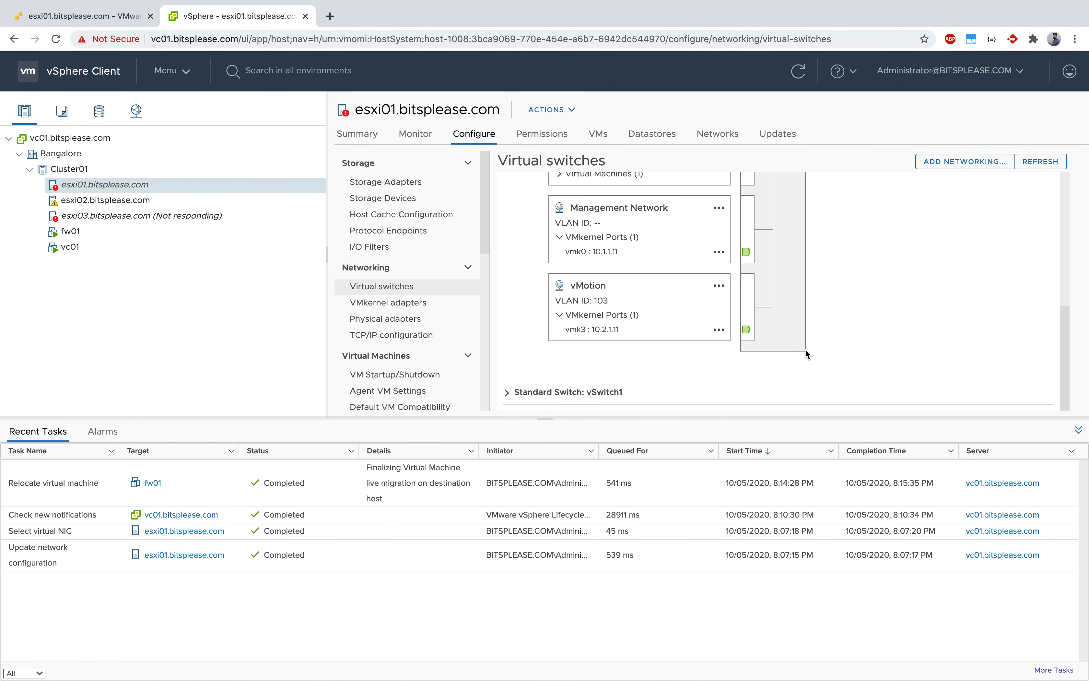
Switch to OneNote to review the hand-drawn Esxi01 network diagram, and return to the vSphere Client.
key(ctrl+Up)
click(659, 49)
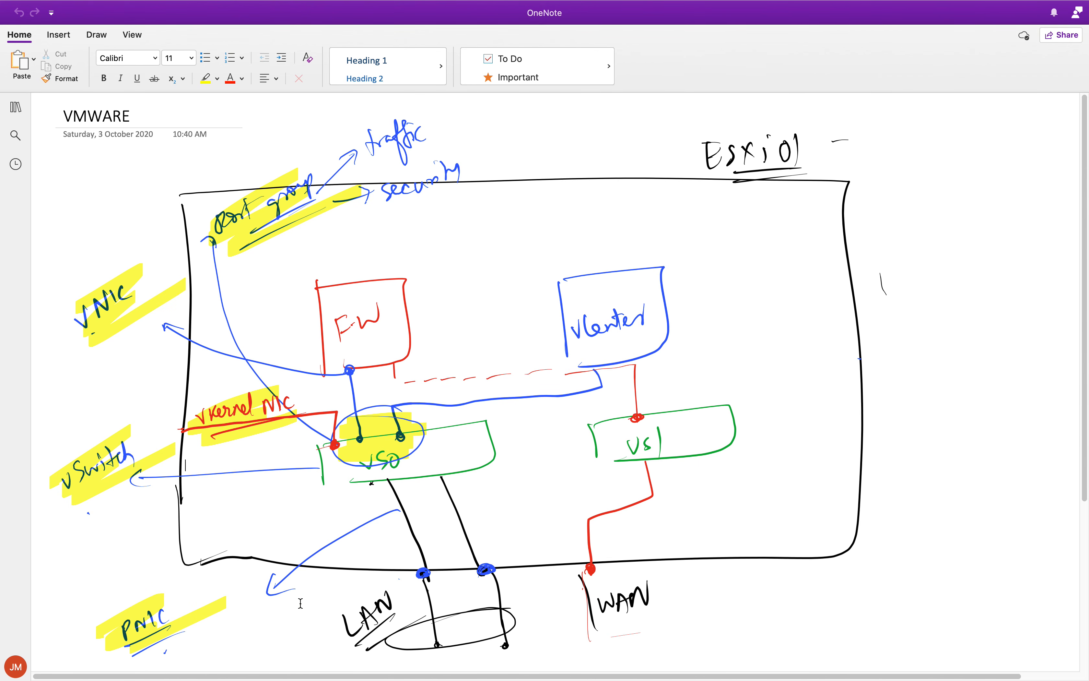
key(super+Tab)
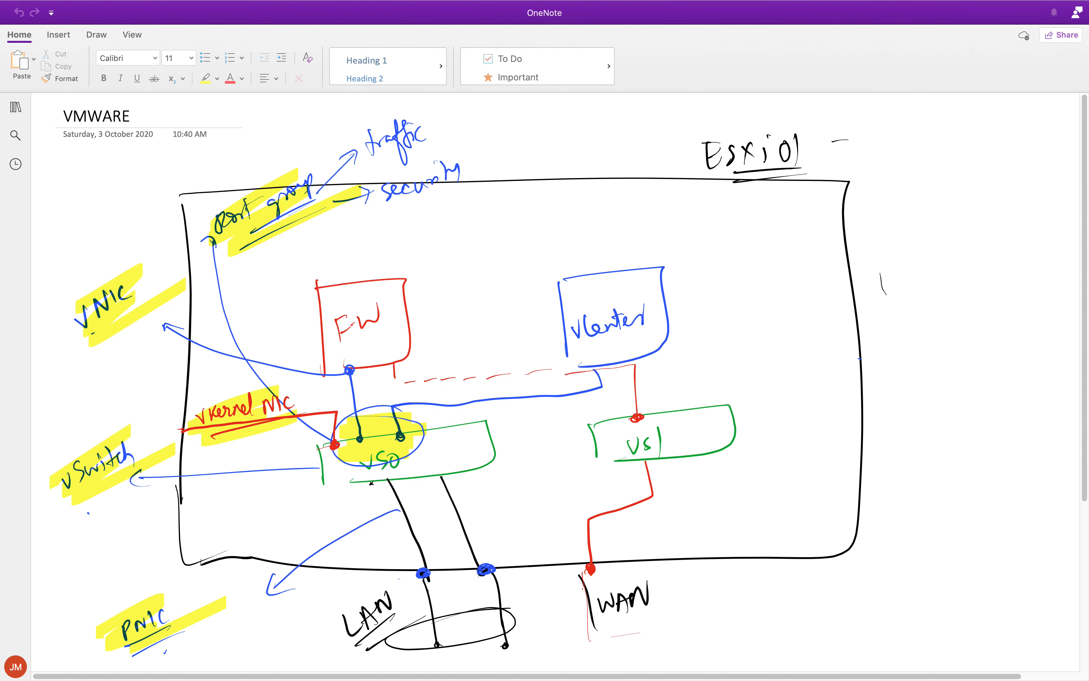
key(ctrl+Up)
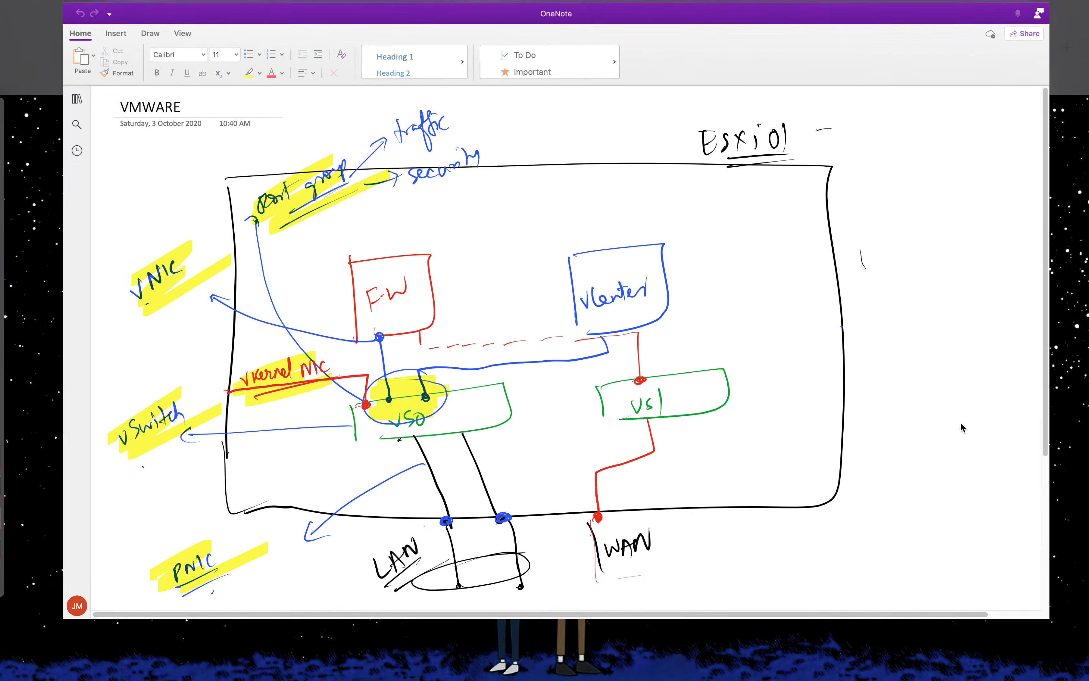
click(556, 50)
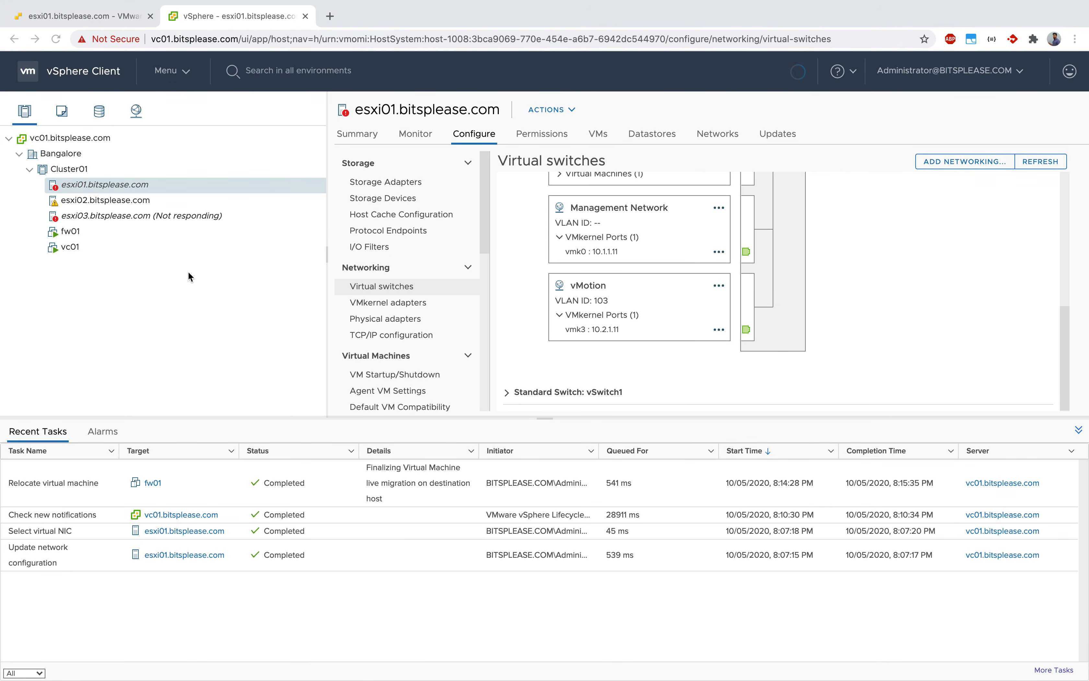